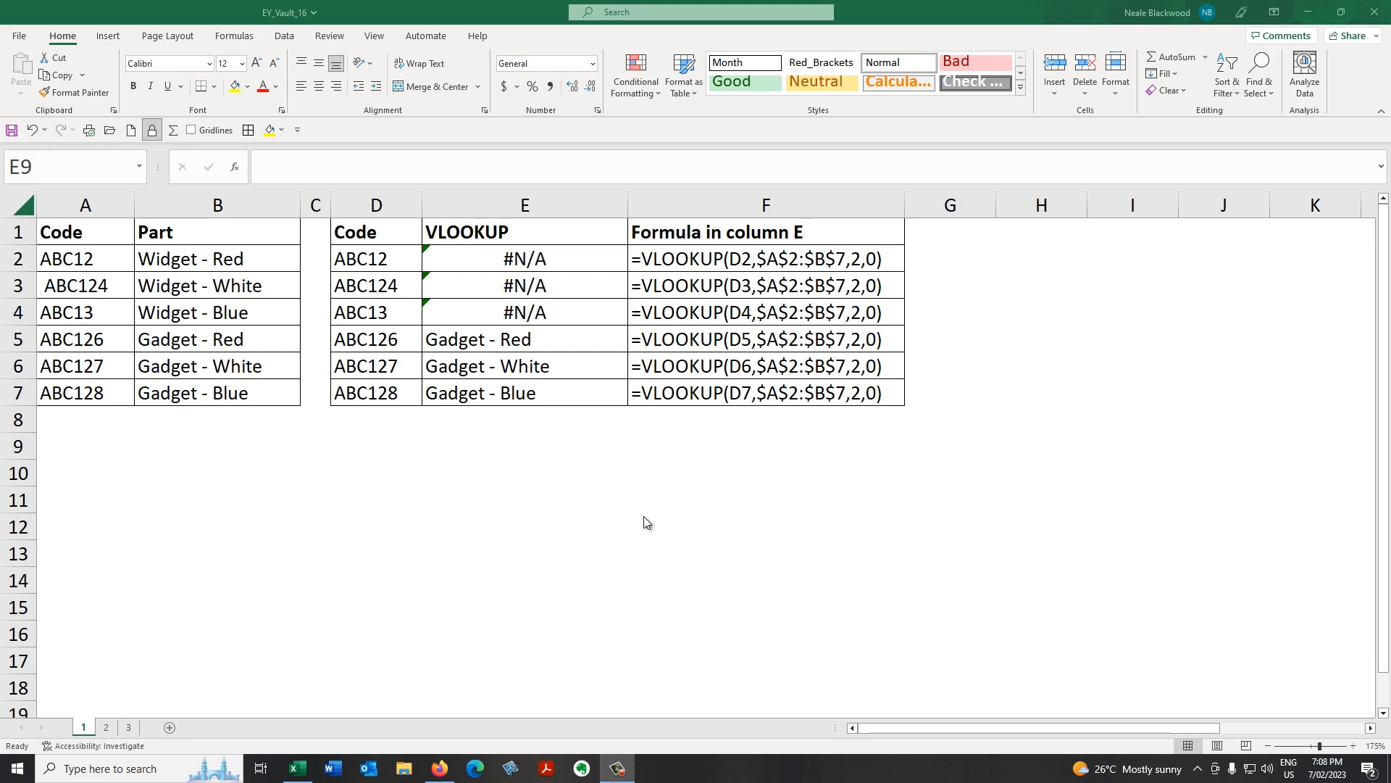
Step: Inspect the codes in A2:A4 and the matching lookup code in D2 for stray spaces
left_click_drag(96, 233, 211, 397)
left_click(114, 260)
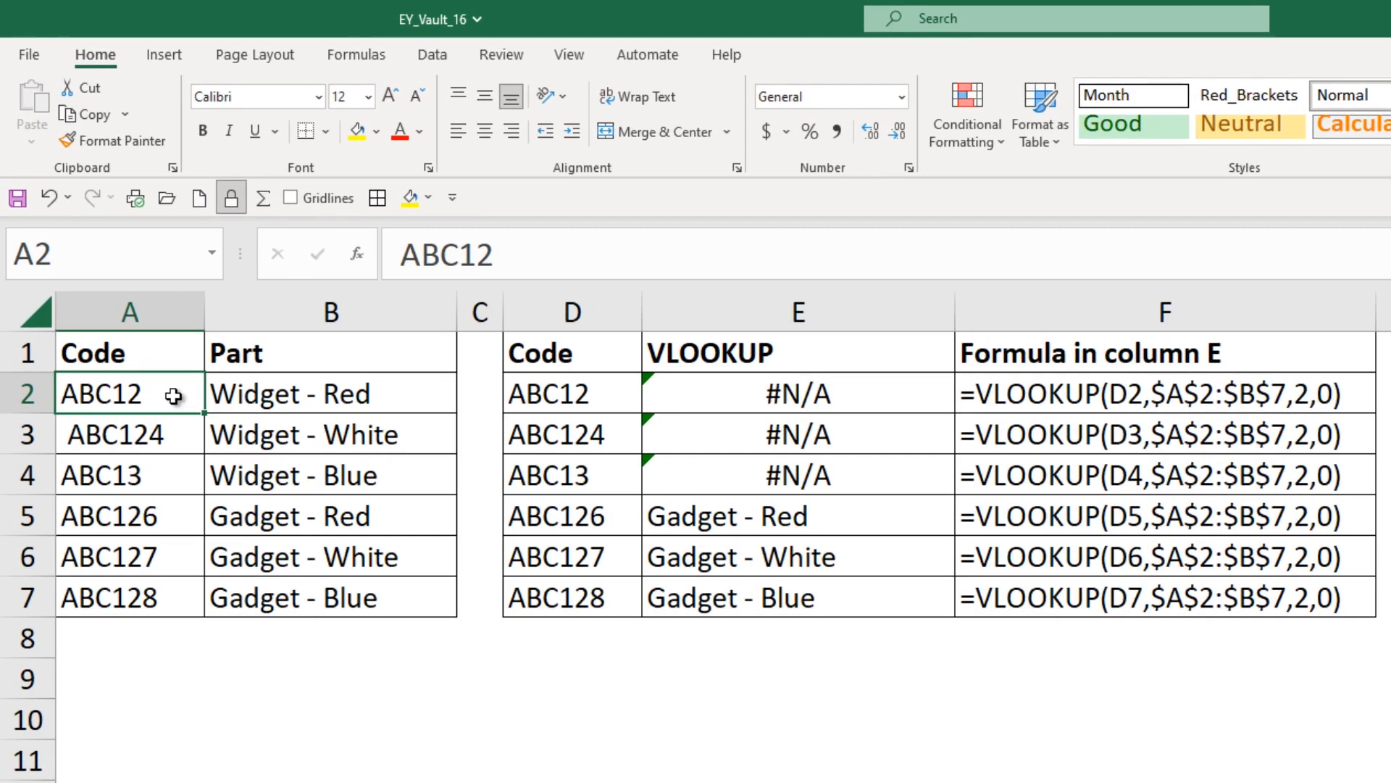
left_click(516, 262)
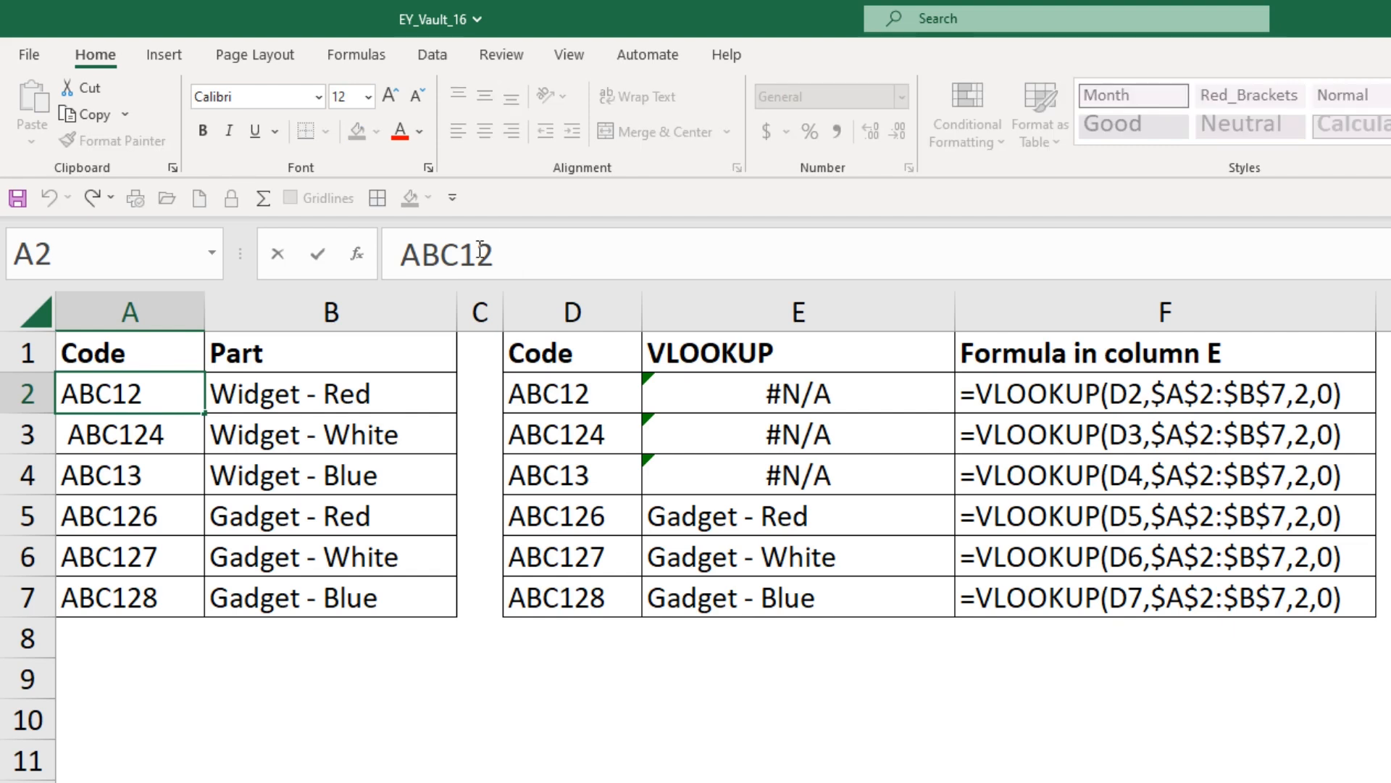
left_click(247, 393)
left_click(183, 435)
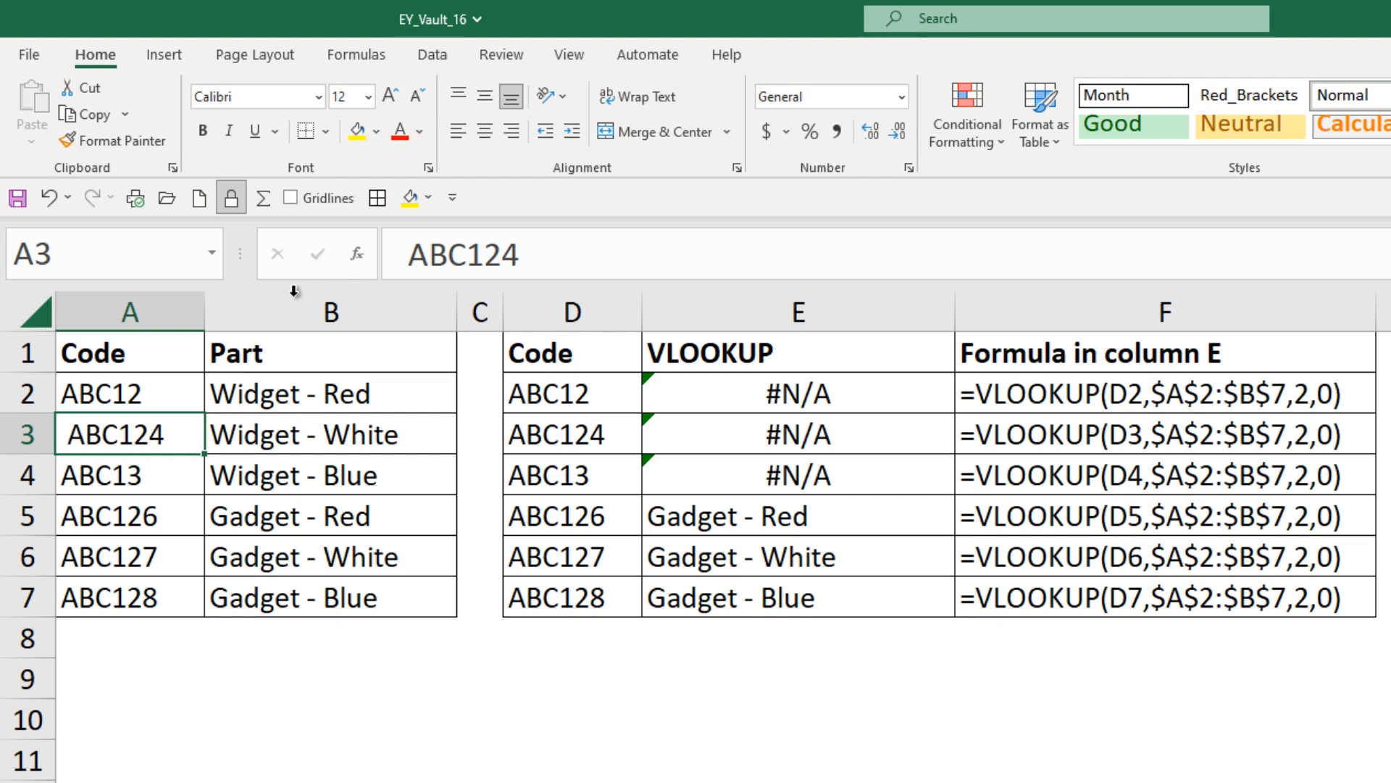
left_click(138, 471)
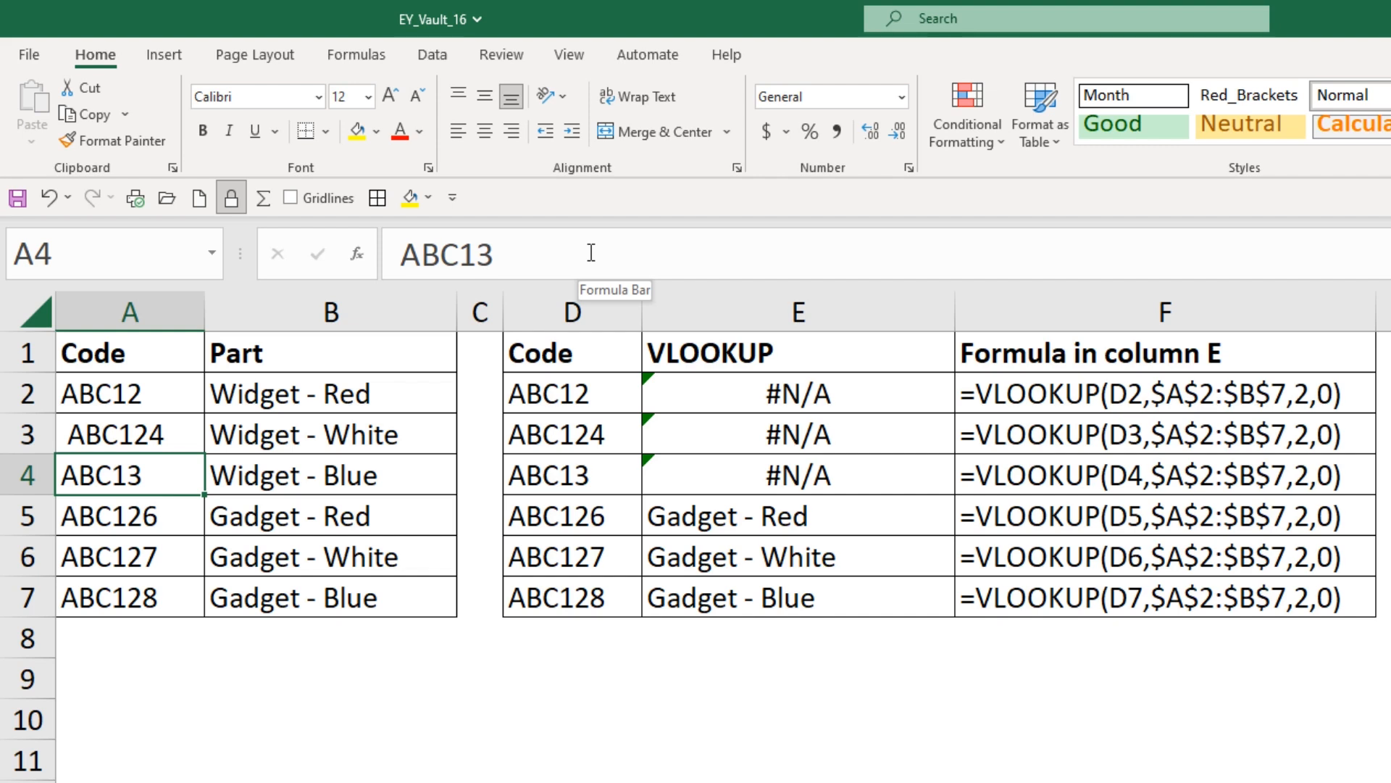
left_click(561, 395)
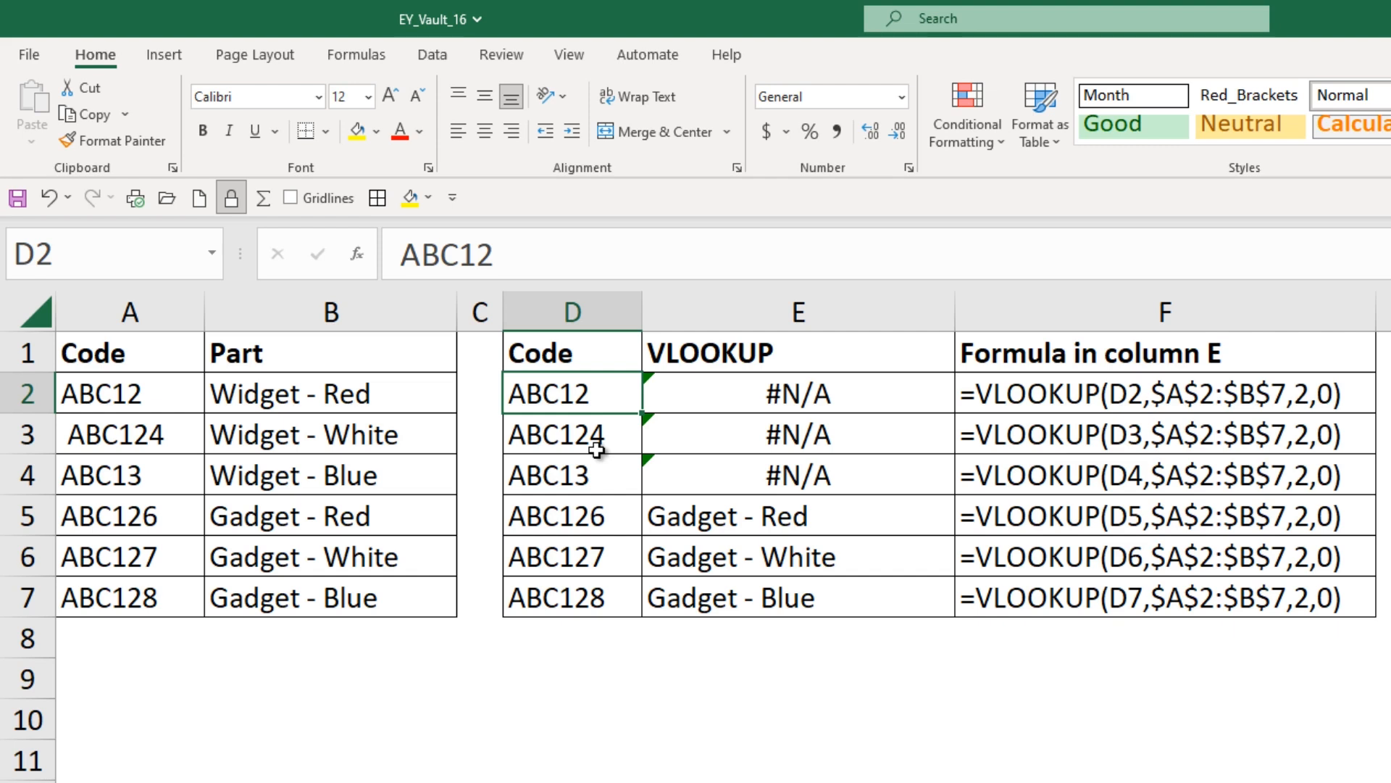
Step: Widen column C and enter the formula =TRIM(A2) in C2
left_click_drag(503, 311, 624, 304)
left_click(558, 392)
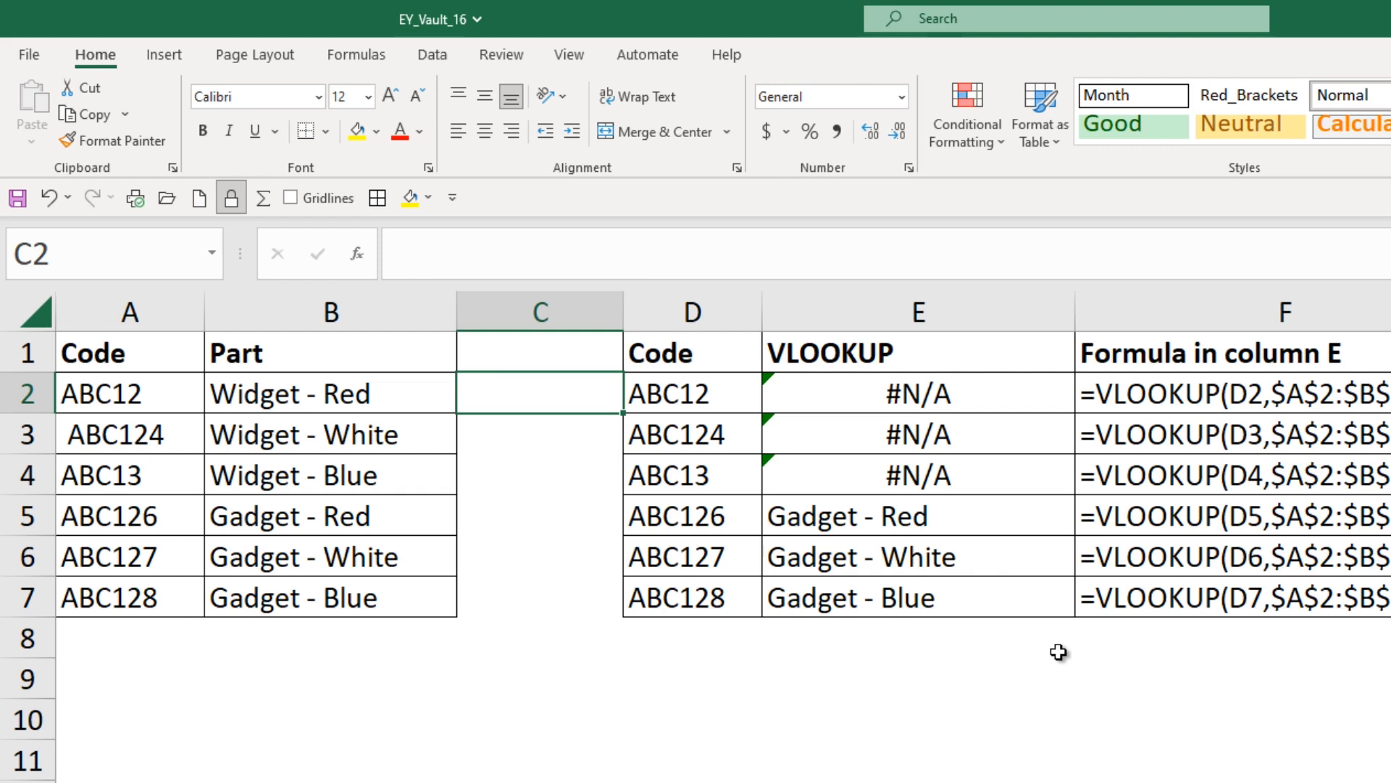
type("=trim")
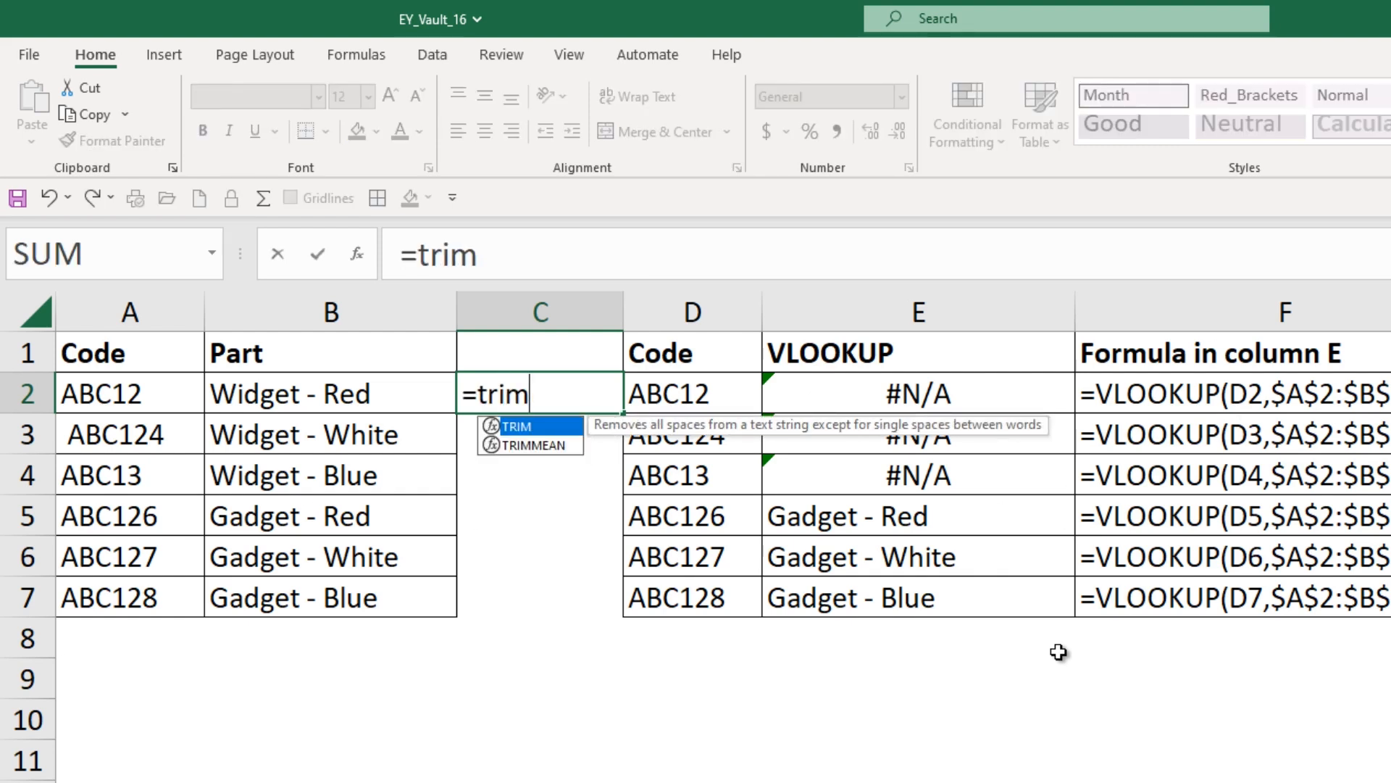
key("Tab")
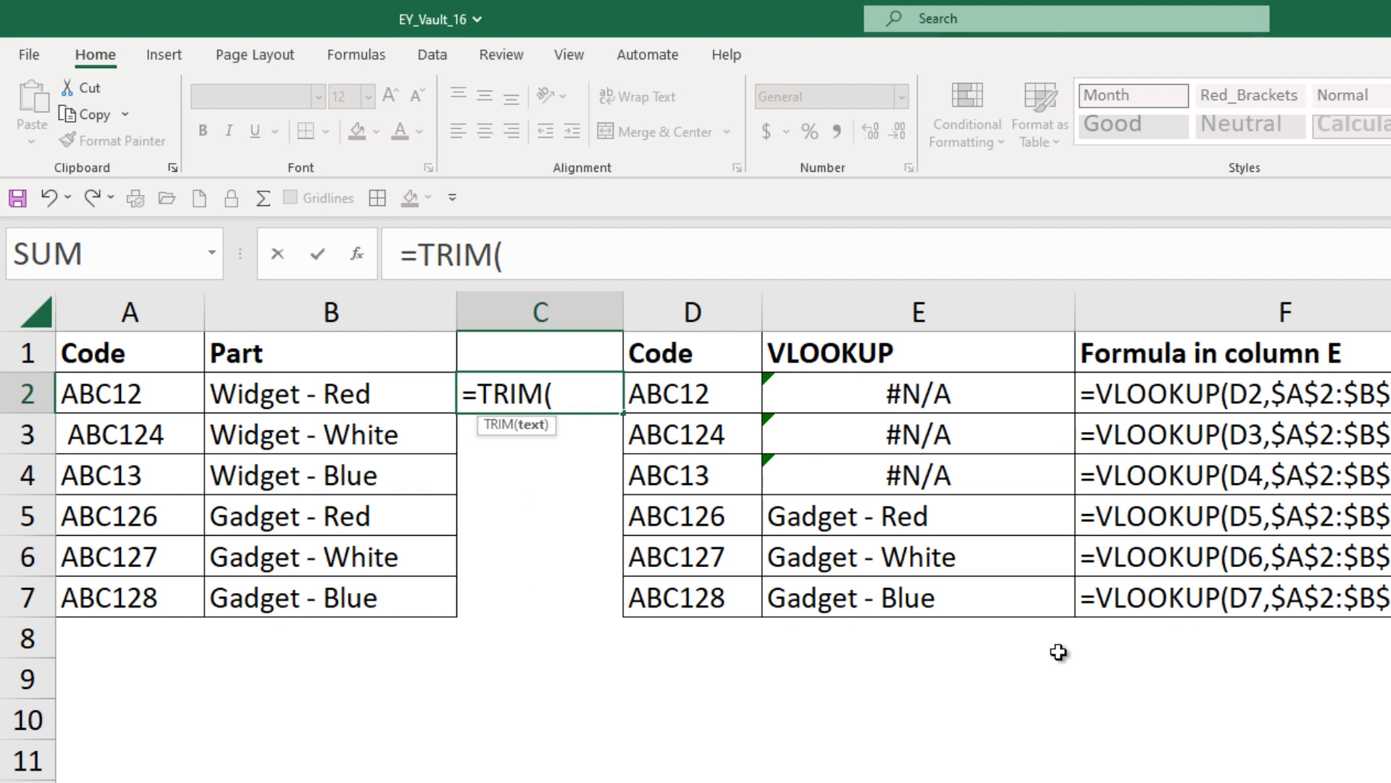
left_click(166, 397)
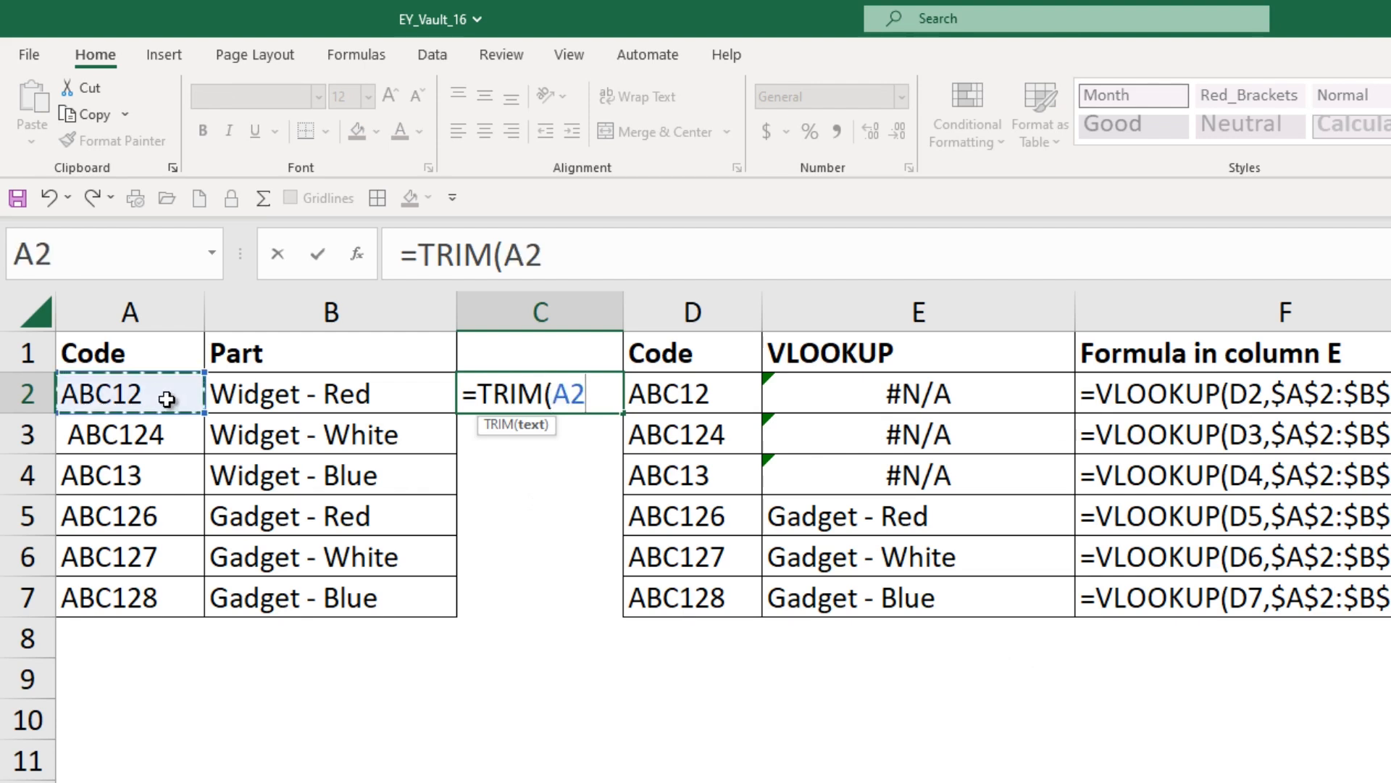
type(")")
key("Return")
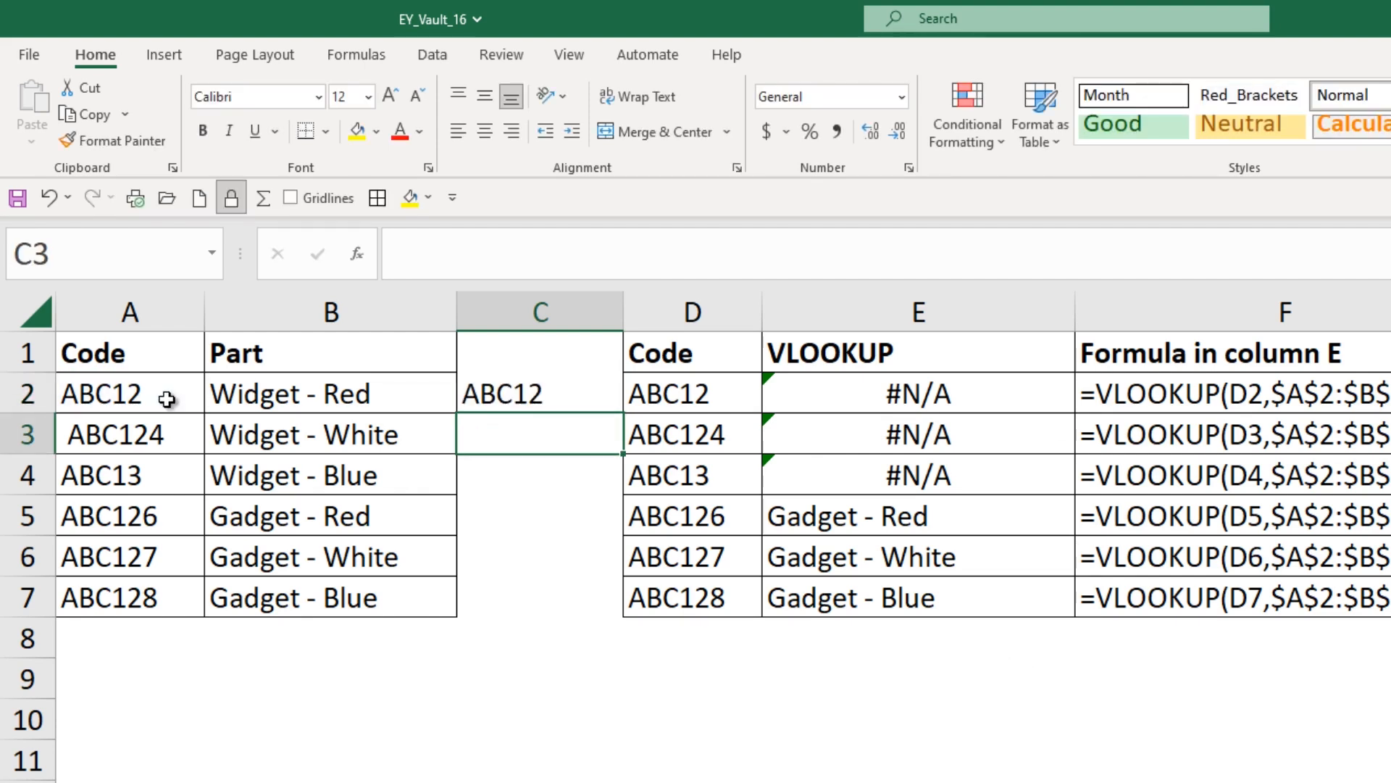
Step: Fill the TRIM formula from C2 down to C7 and paste the results as values over the codes in A2:A7
left_click(519, 401)
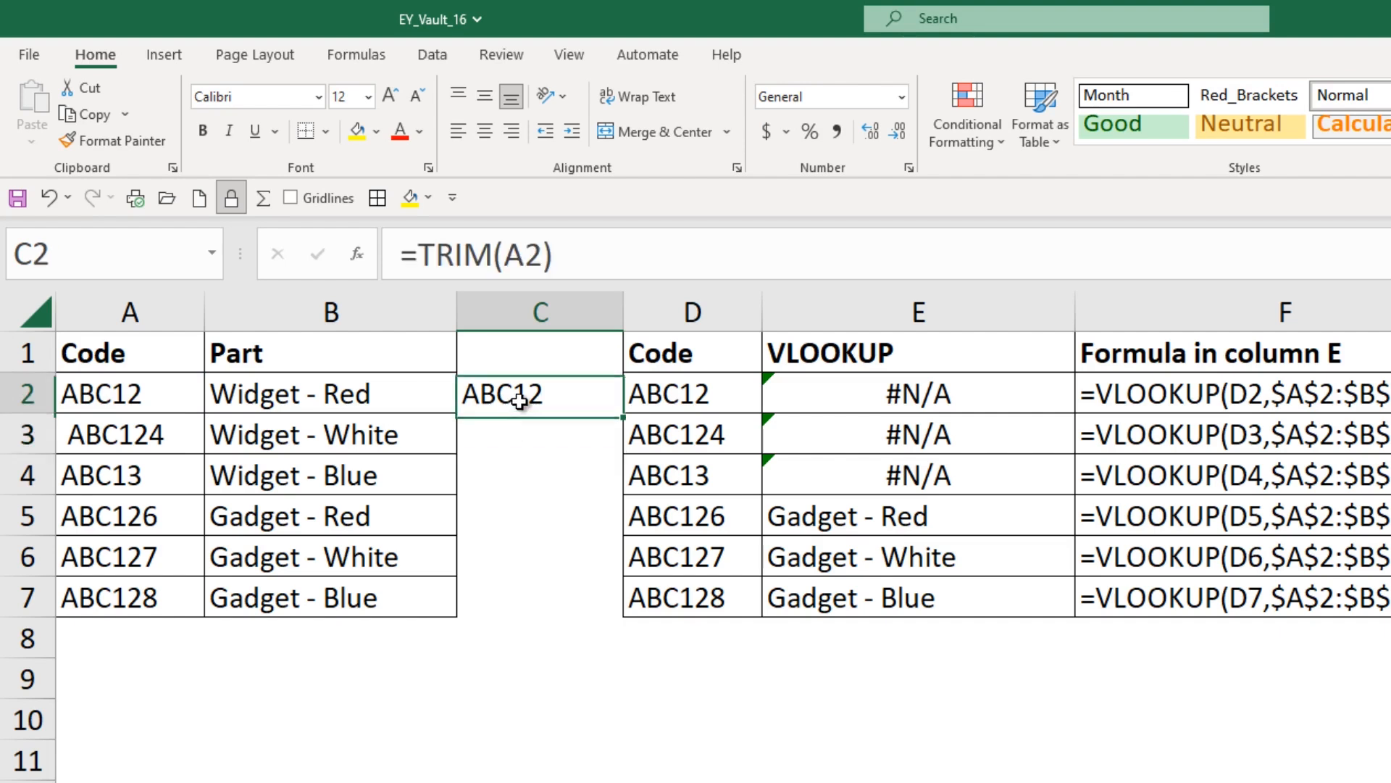
double_click(622, 413)
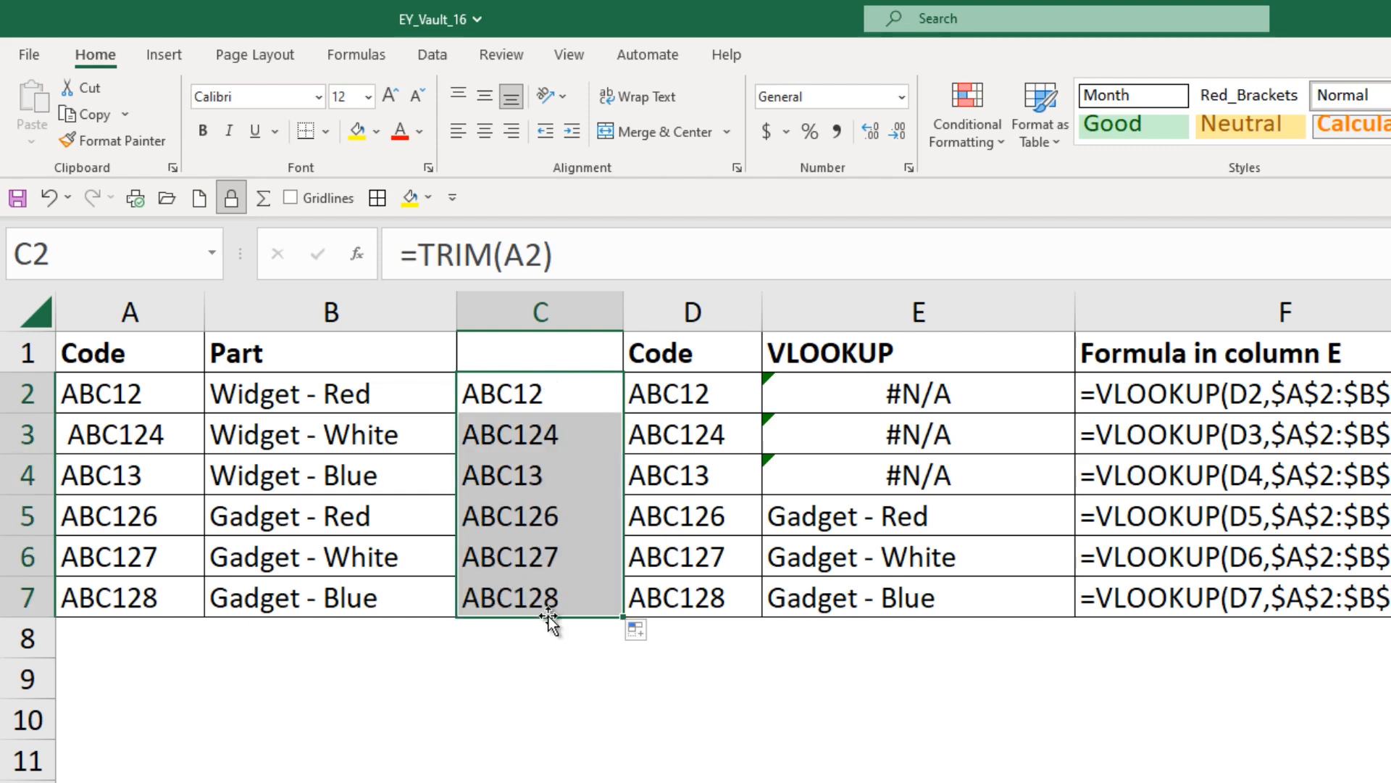
right_click(559, 389)
left_click(616, 472)
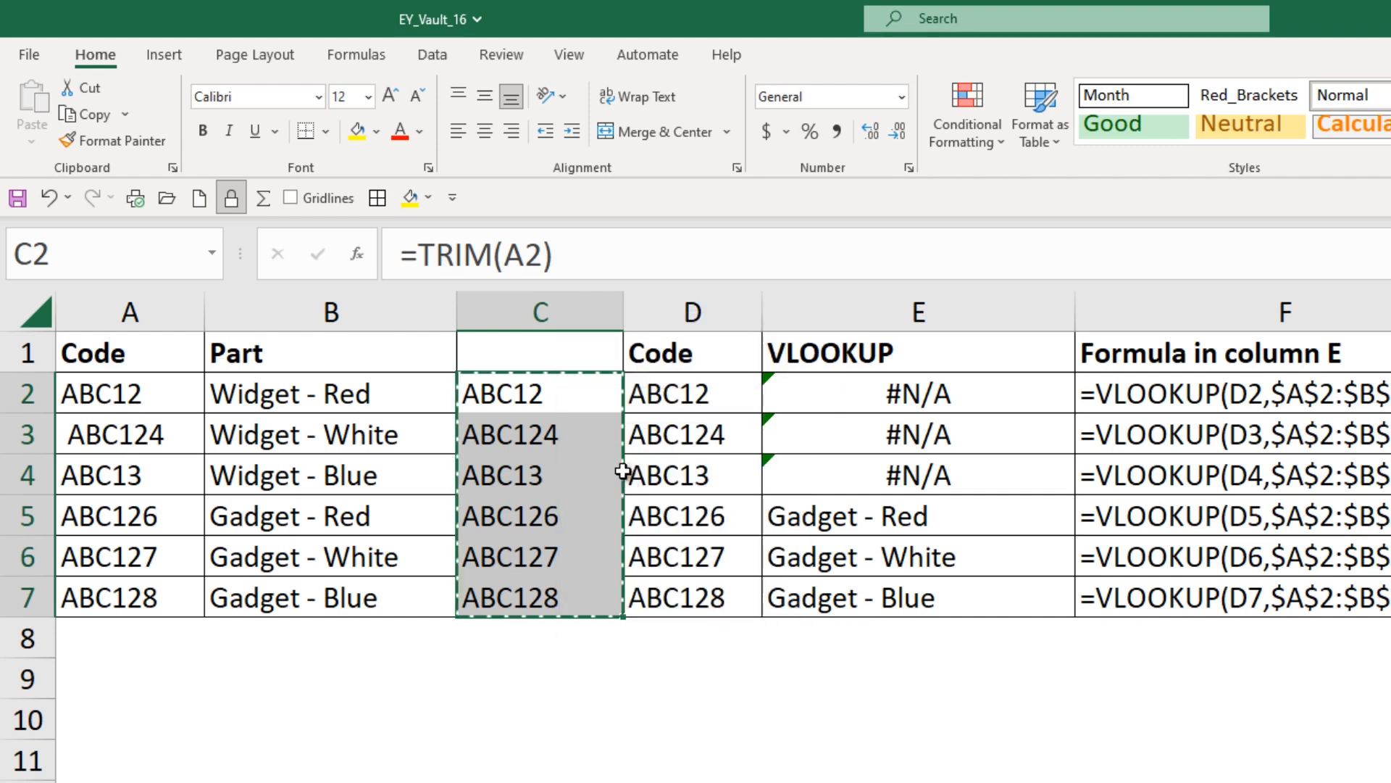
right_click(156, 403)
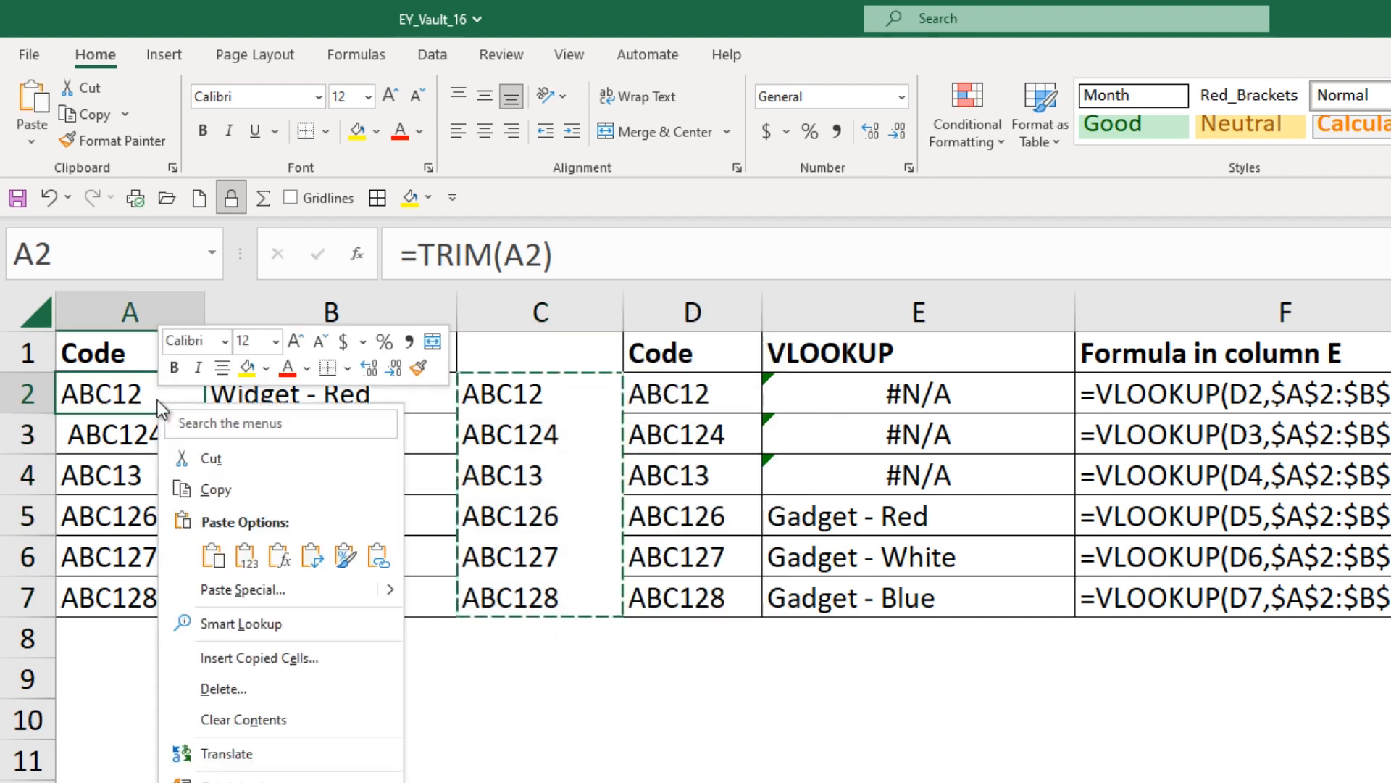
left_click(245, 556)
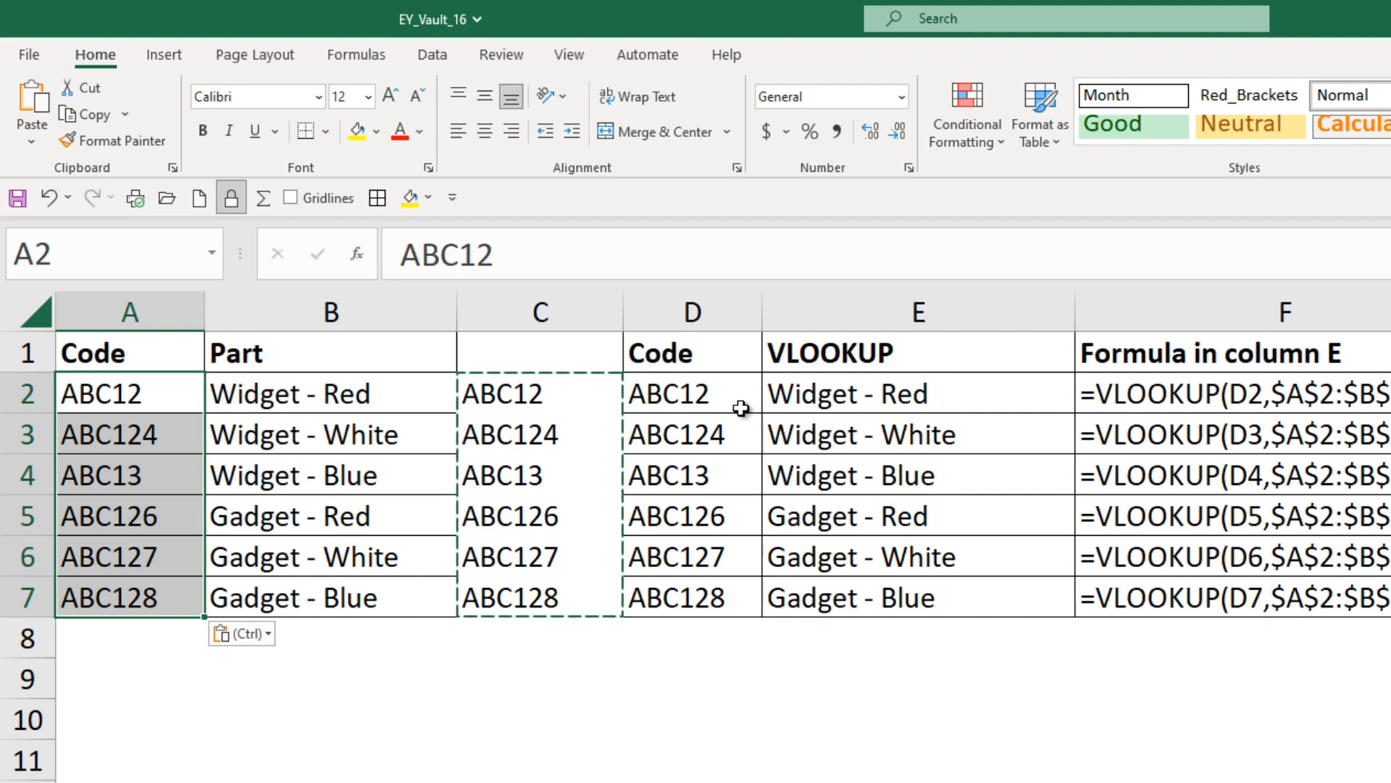
Step: Clear the helper cells C1:C7 and narrow column C back to a slim spacer
left_click(547, 352)
left_click_drag(550, 433, 546, 599)
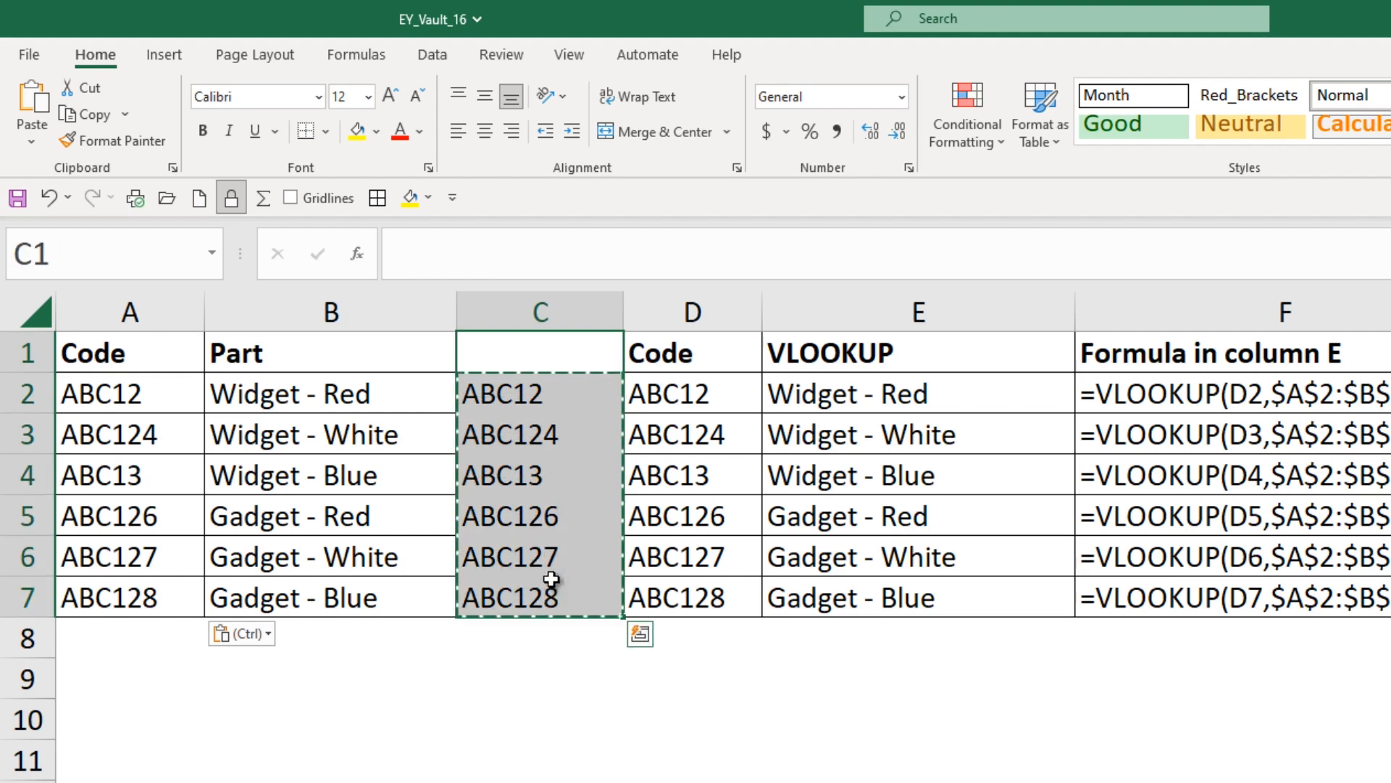
key("Delete")
left_click_drag(621, 311, 490, 326)
left_click(467, 358)
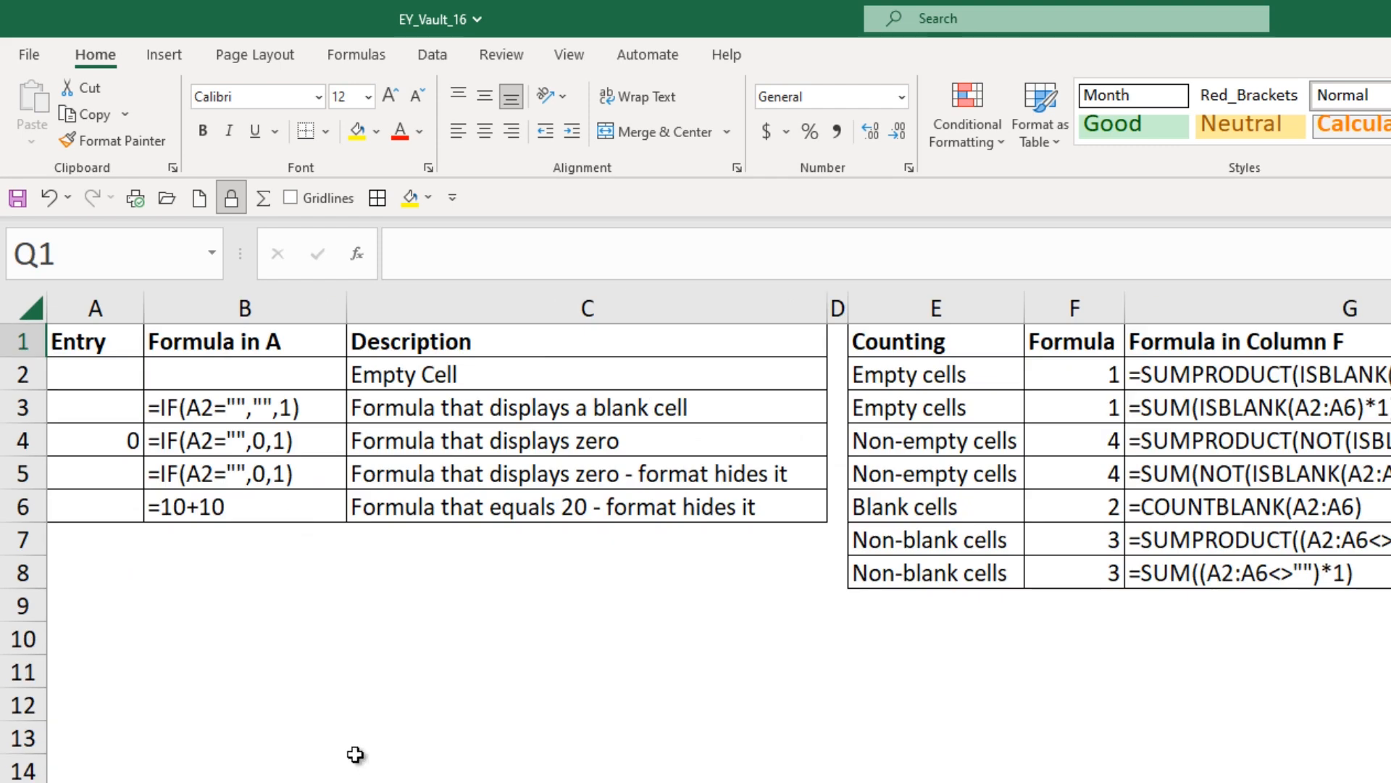
Step: On sheet 2, examine the entries in A2:A6 and the IF formulas in A3 and A4, checking back on sheet 1's VLOOKUP formulas
left_click(442, 352)
left_click_drag(94, 374, 126, 502)
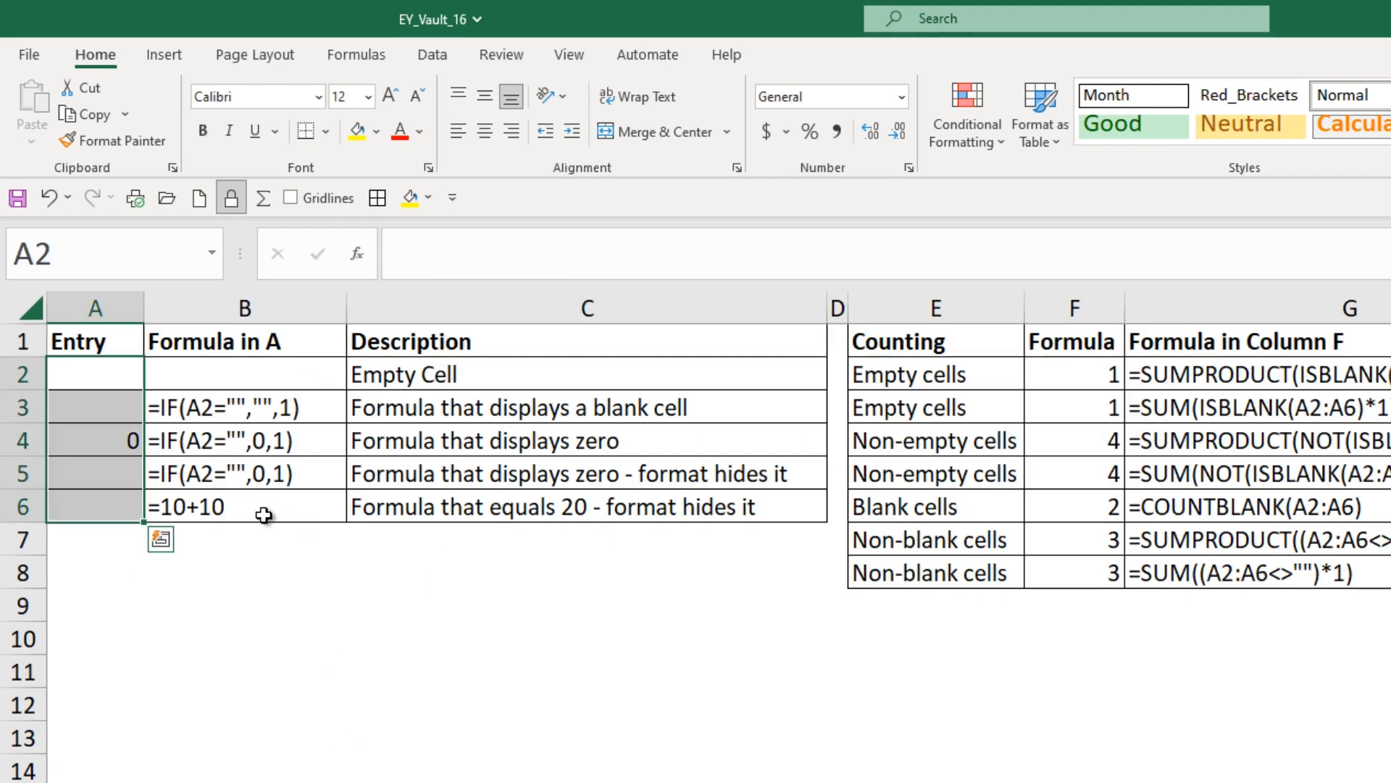
left_click_drag(118, 380, 118, 502)
left_click(112, 375)
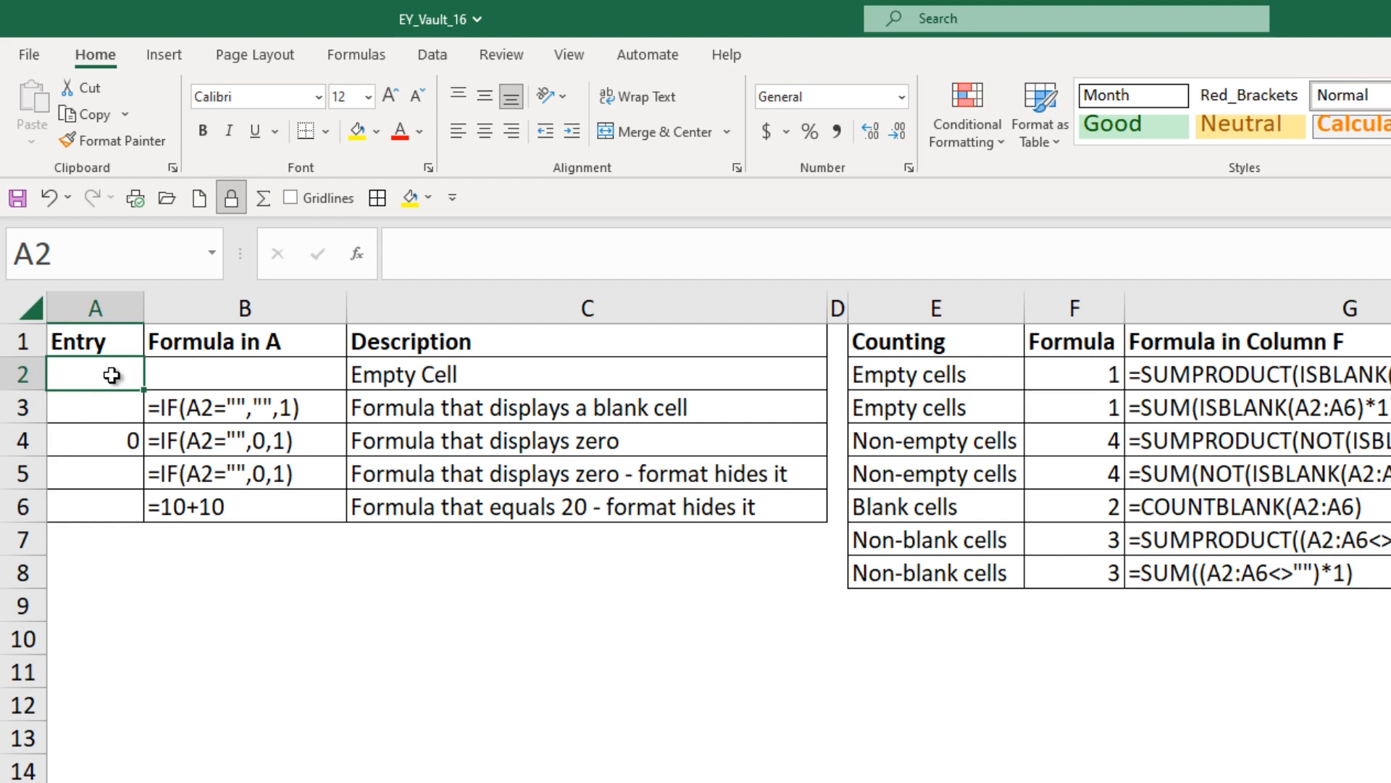
left_click(109, 406)
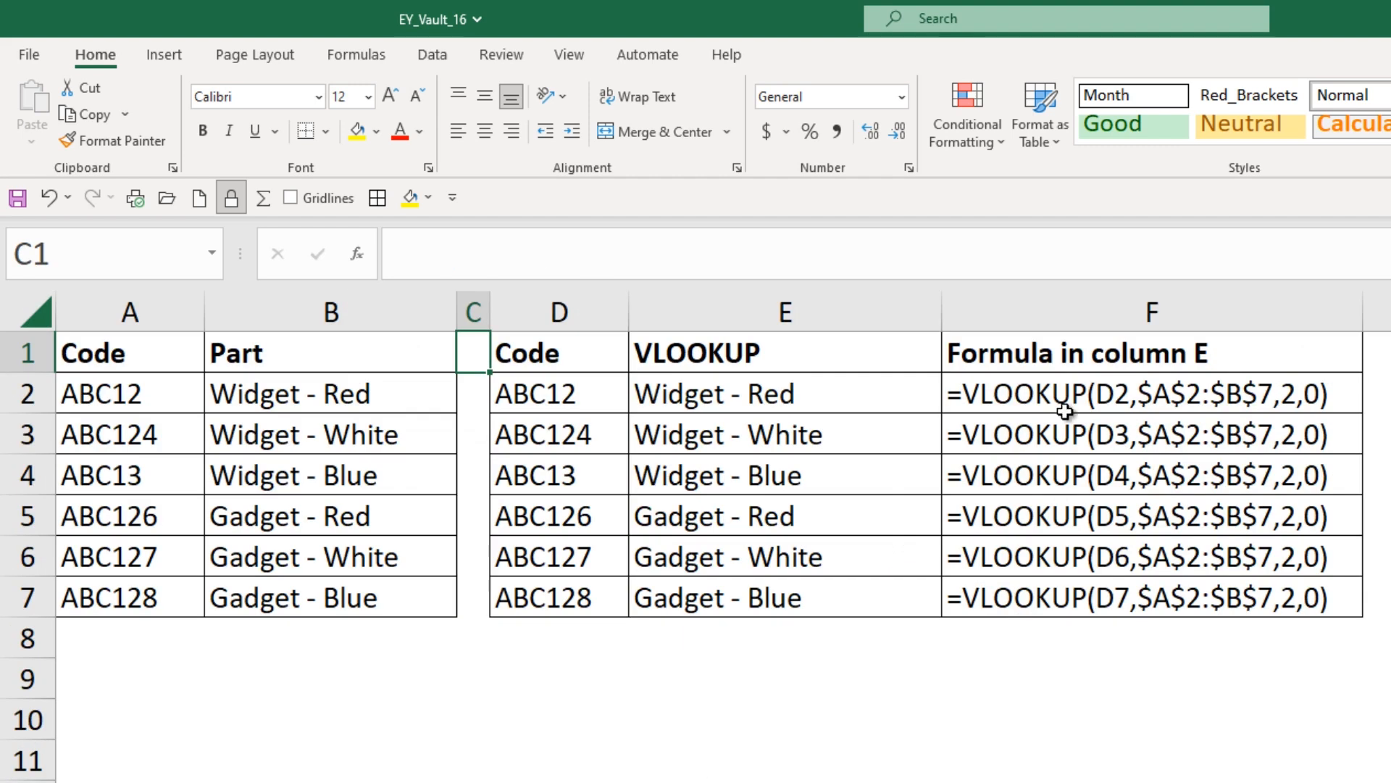
left_click_drag(1068, 388, 1071, 598)
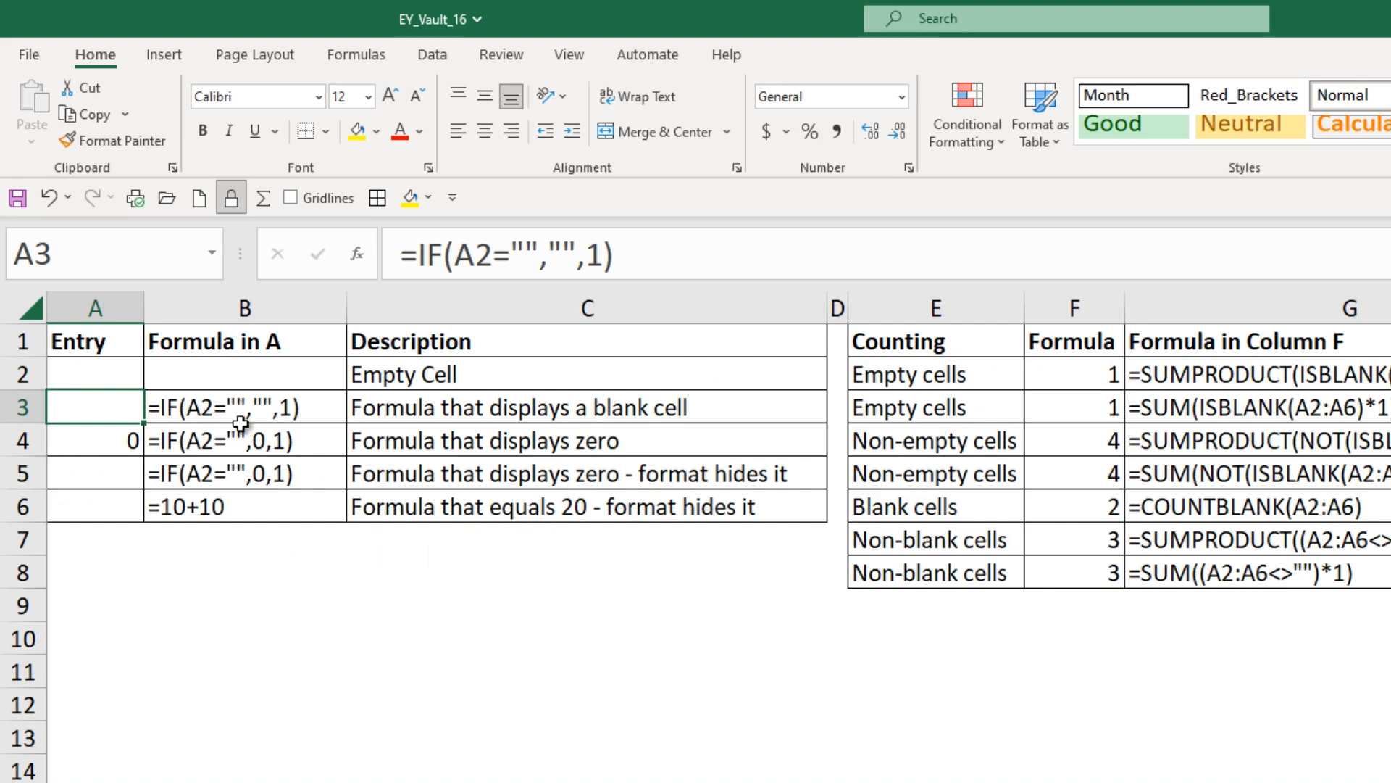
left_click(109, 441)
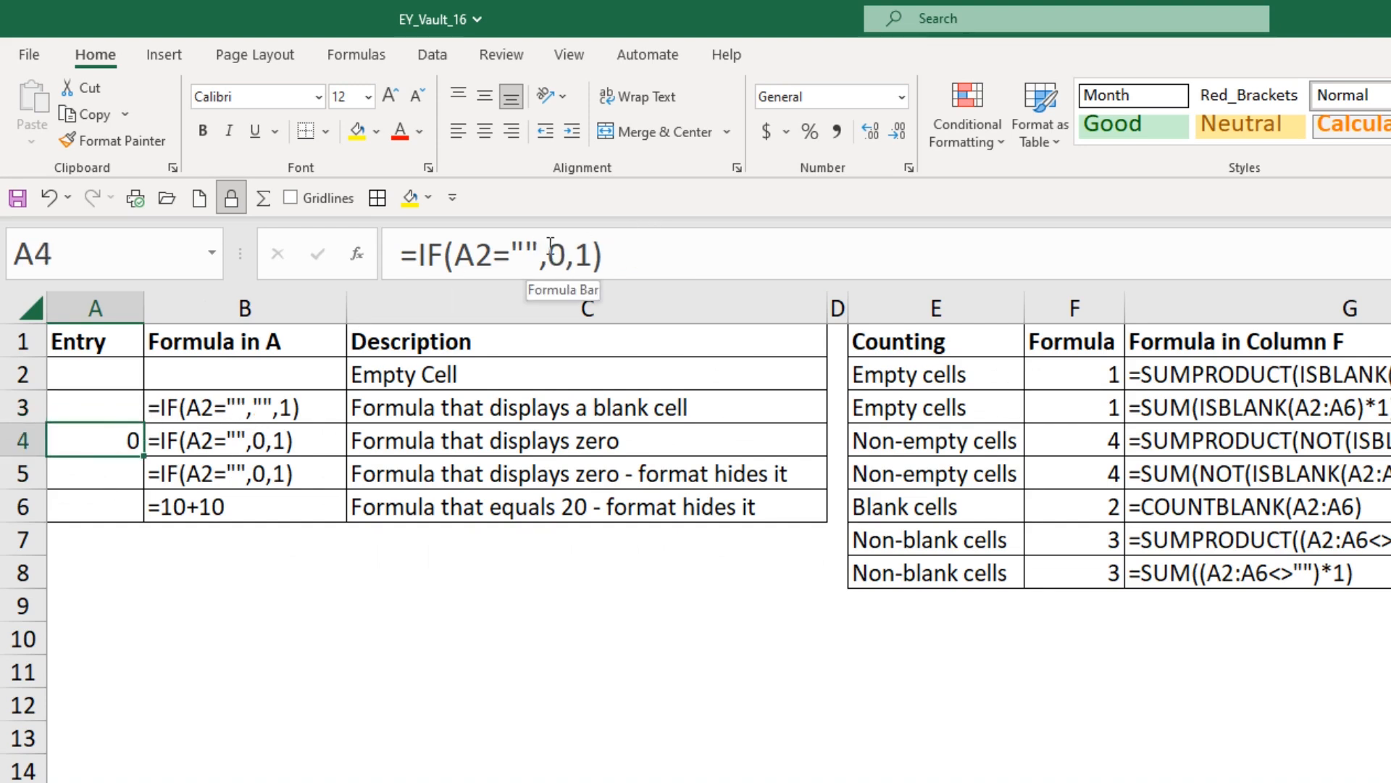
left_click(116, 408)
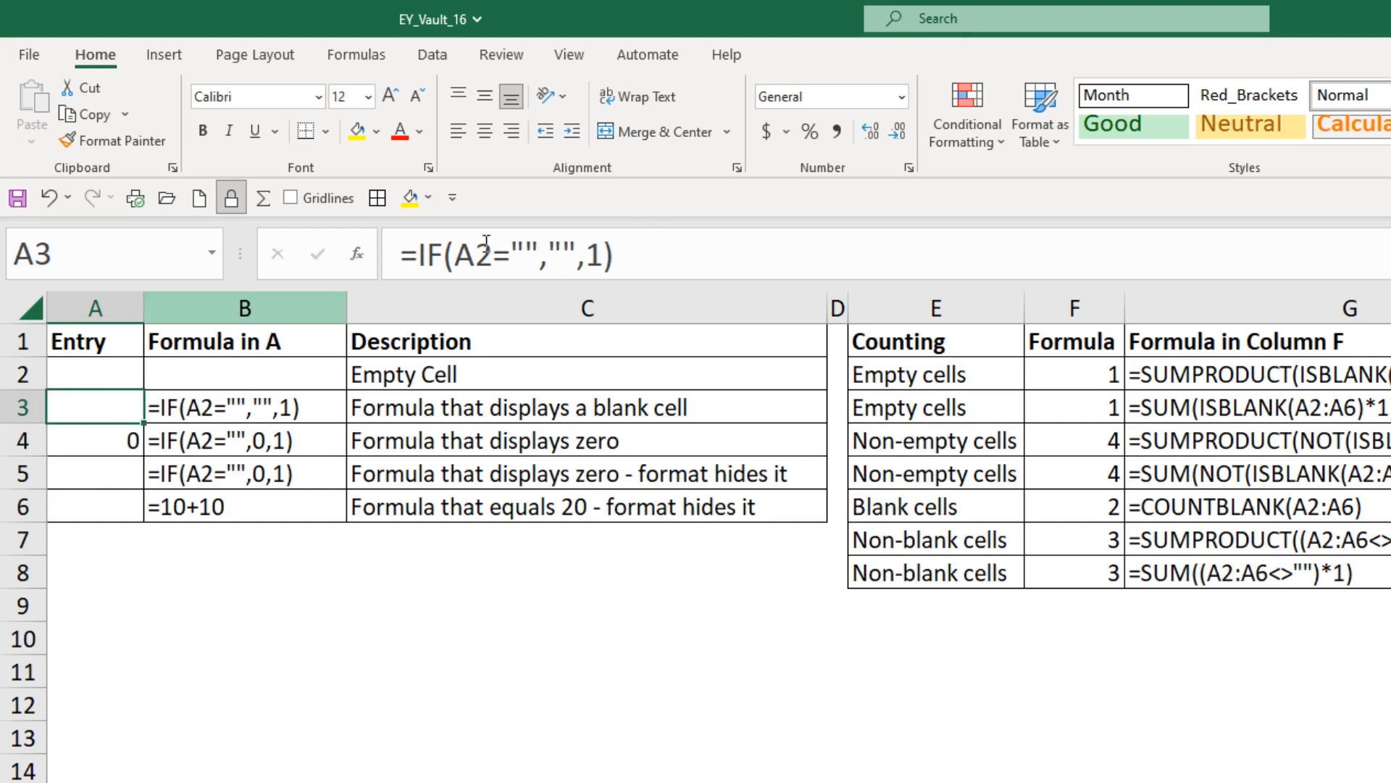
double_click(559, 244)
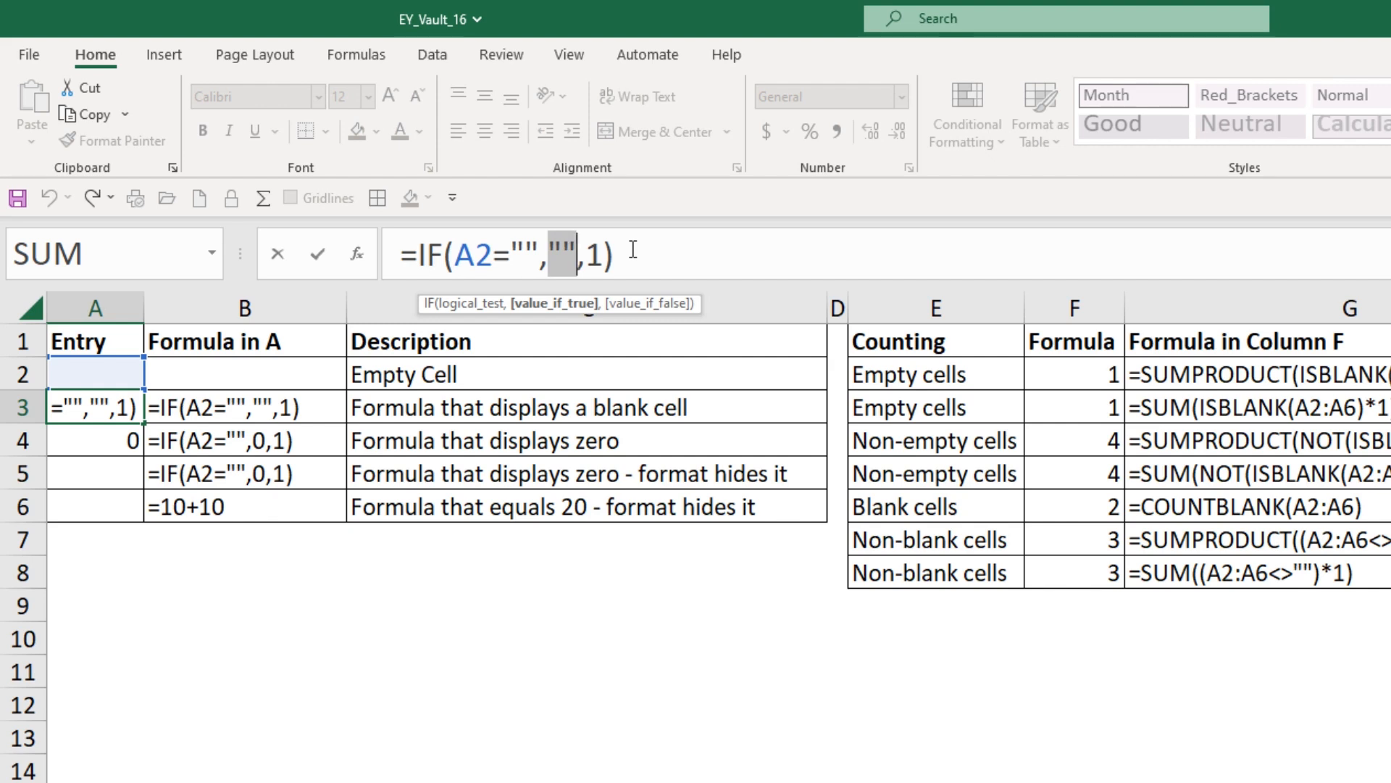
key("Escape")
Step: Examine the format-hidden formulas in A5 and A6 and compare the entries in A4:A6 with those in A2:A3
left_click(126, 473)
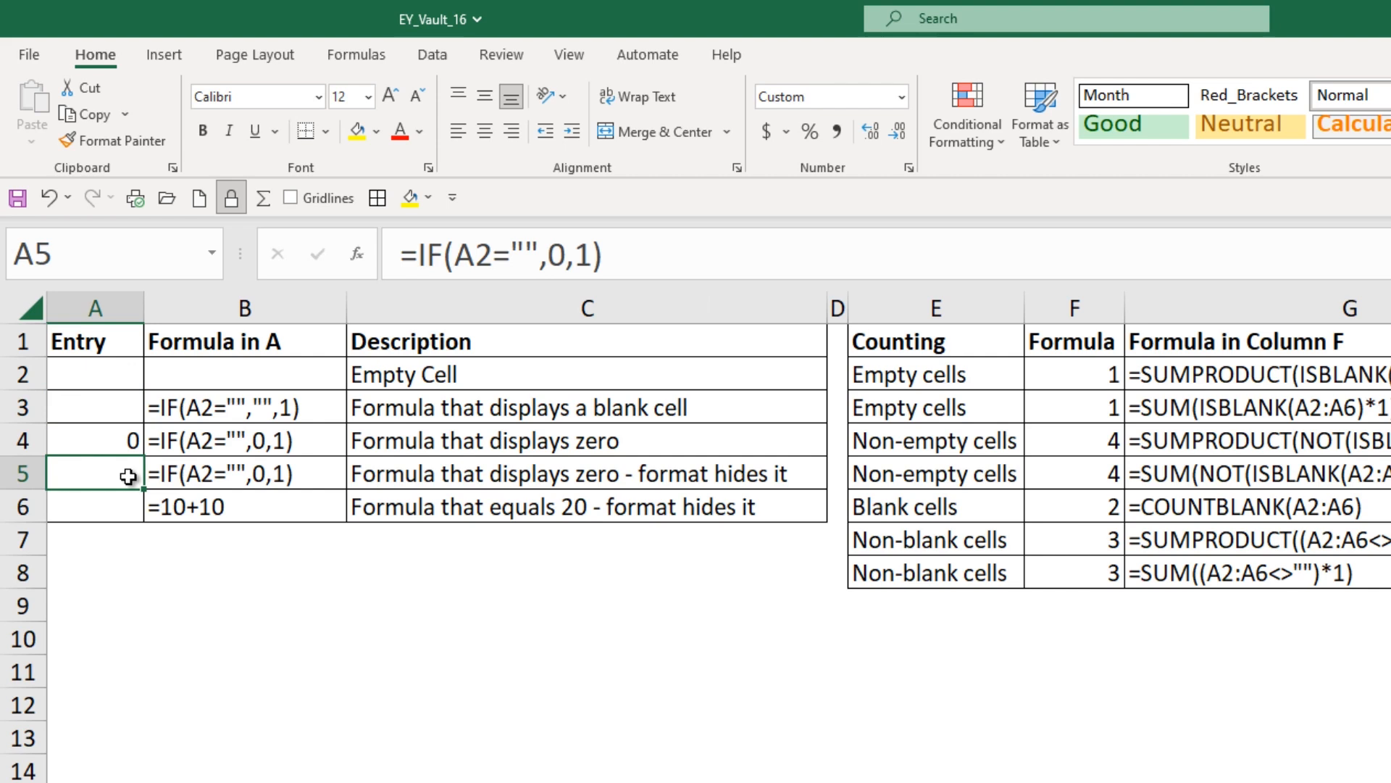
key("Down")
left_click_drag(125, 498, 127, 501)
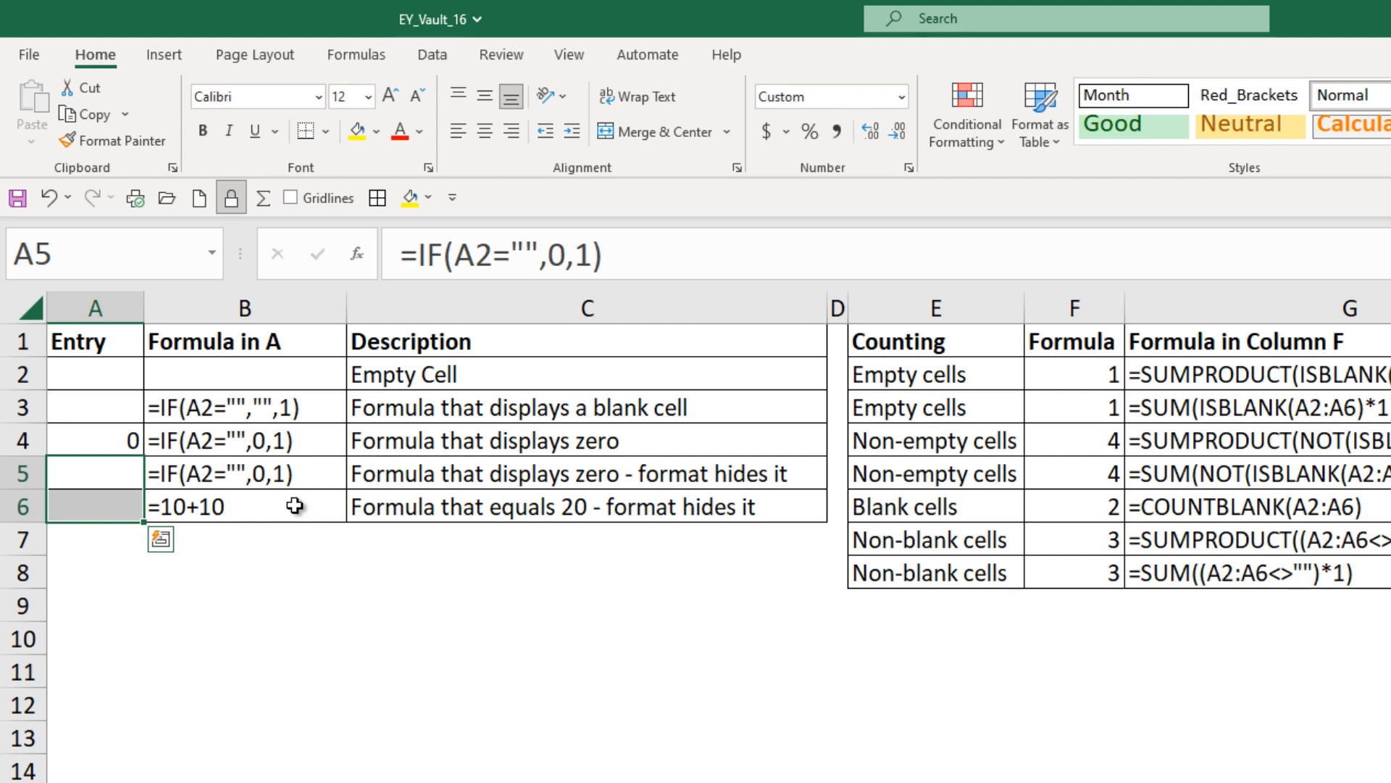
left_click(118, 475)
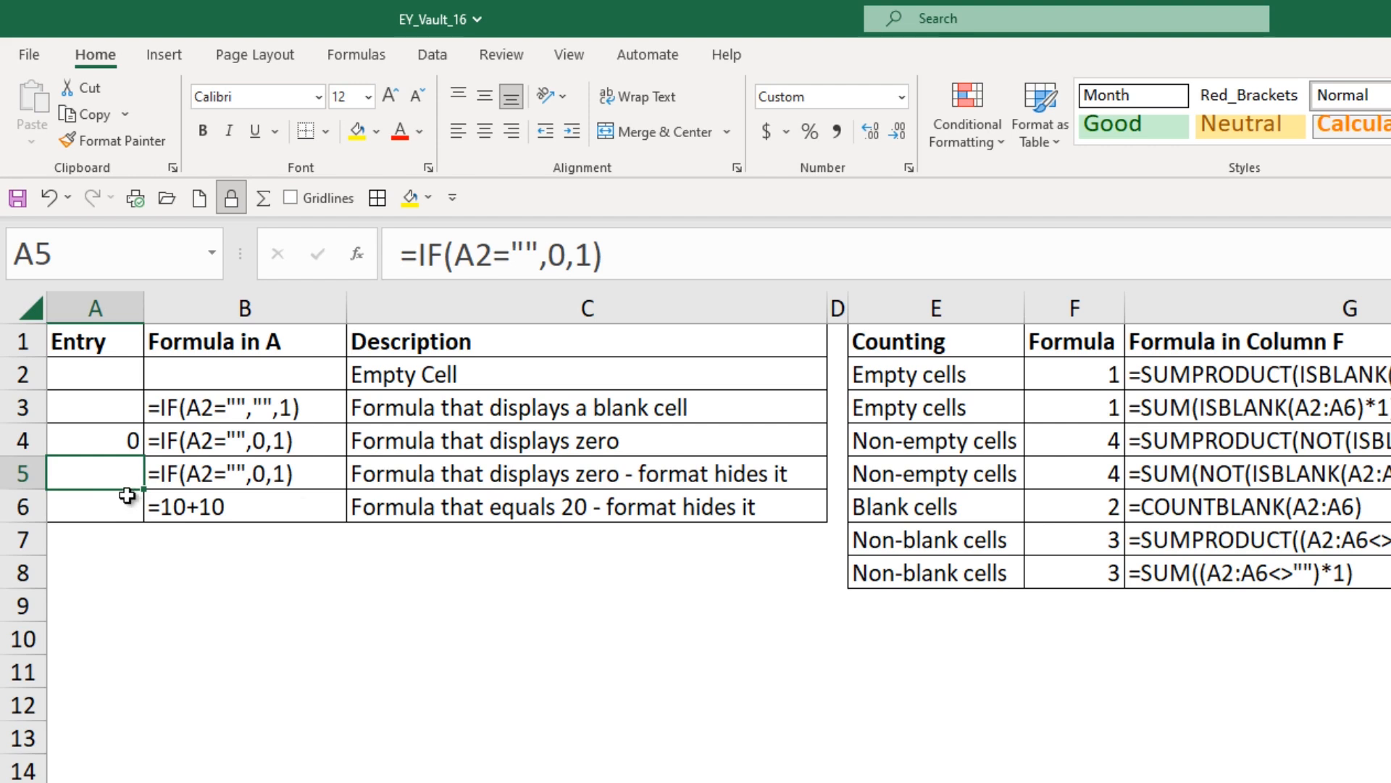
left_click(131, 506)
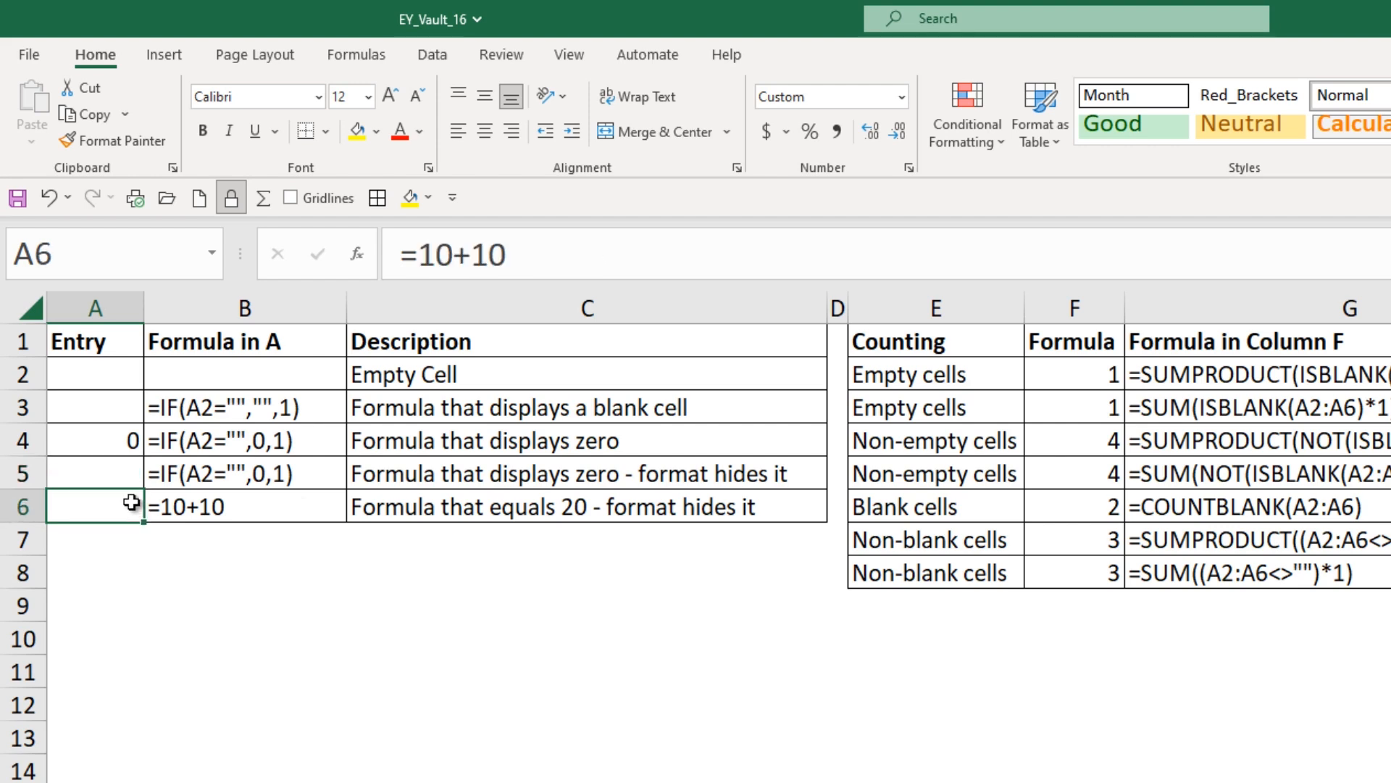
left_click(125, 475)
left_click(127, 439)
left_click_drag(127, 440, 125, 504)
left_click_drag(124, 373, 127, 390)
left_click(124, 384)
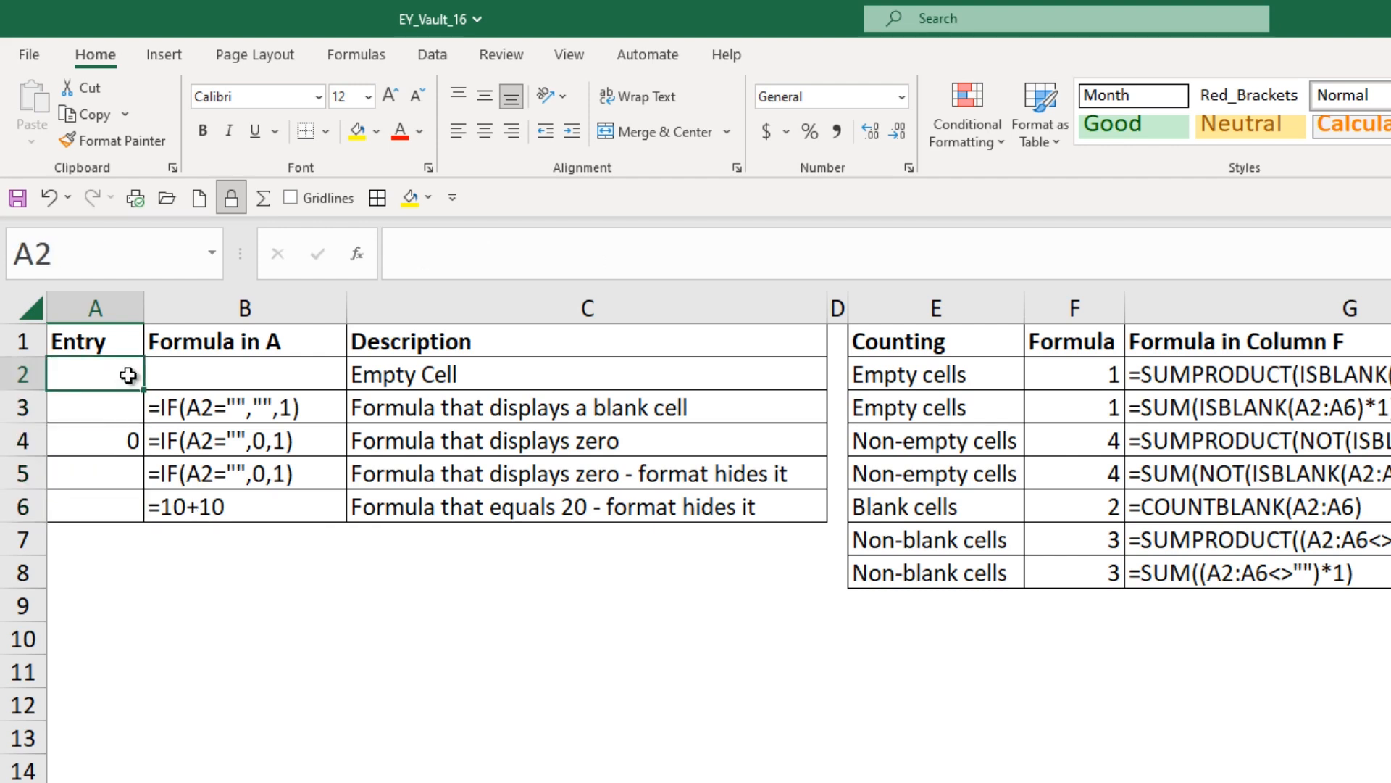
left_click(130, 405)
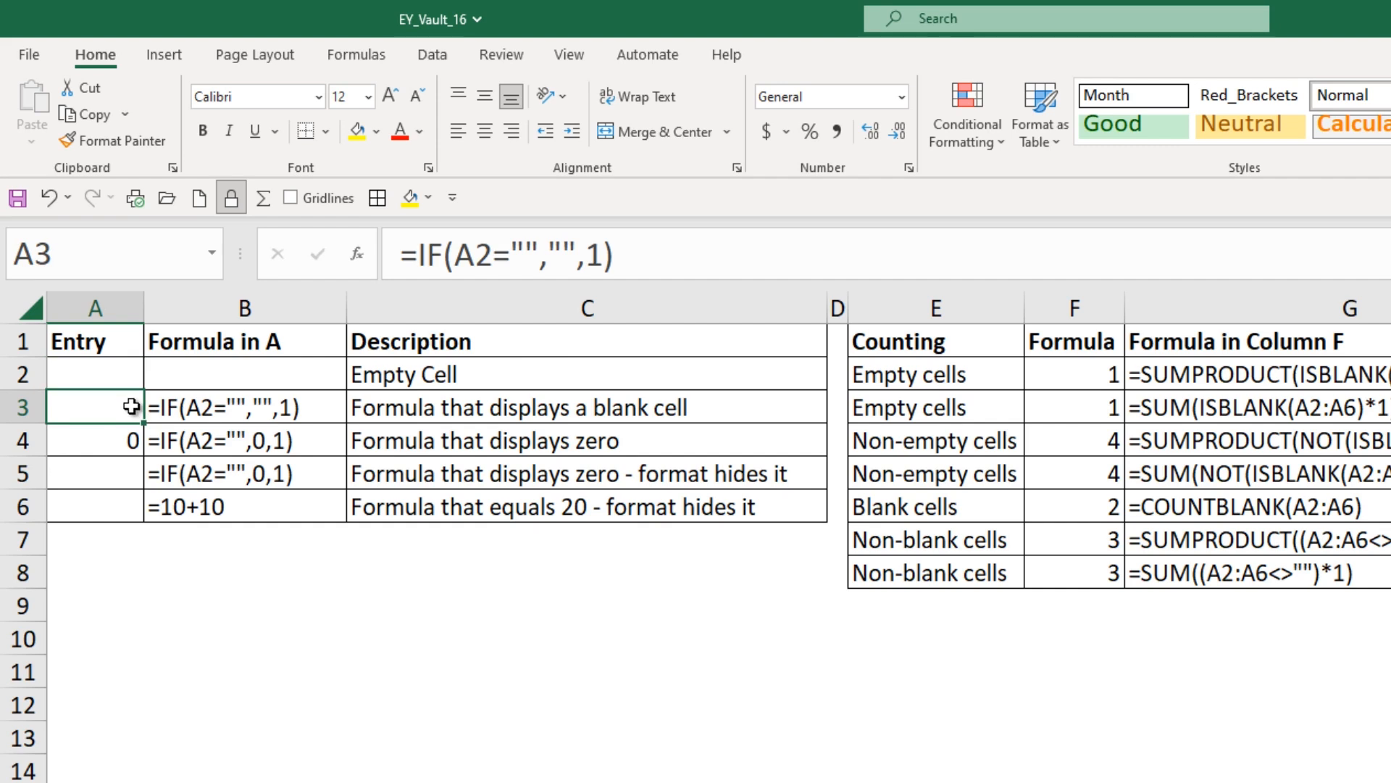
left_click_drag(124, 376, 128, 398)
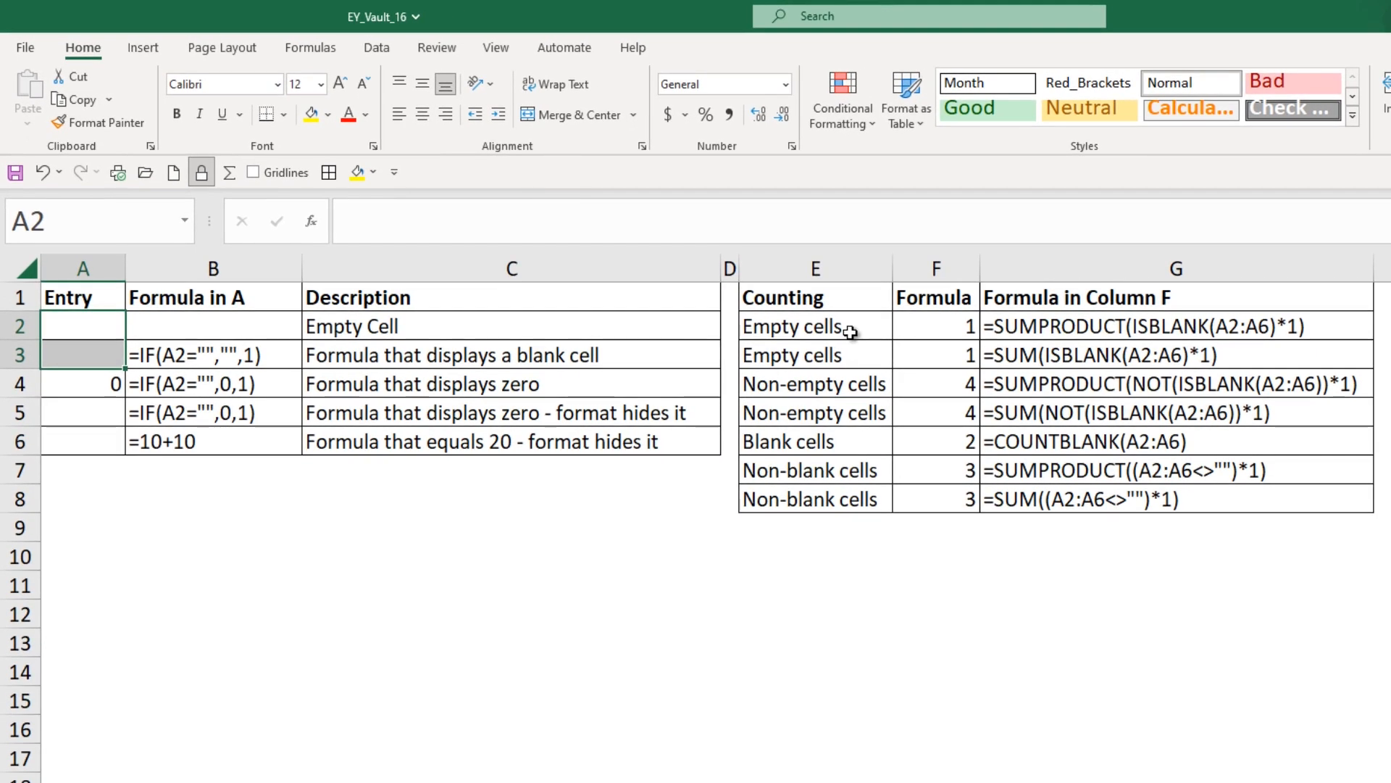
Step: Examine the empty-cell count formula in F2, checking its ISBLANK(A2:A6) part and the multiplication by 1
left_click(939, 357)
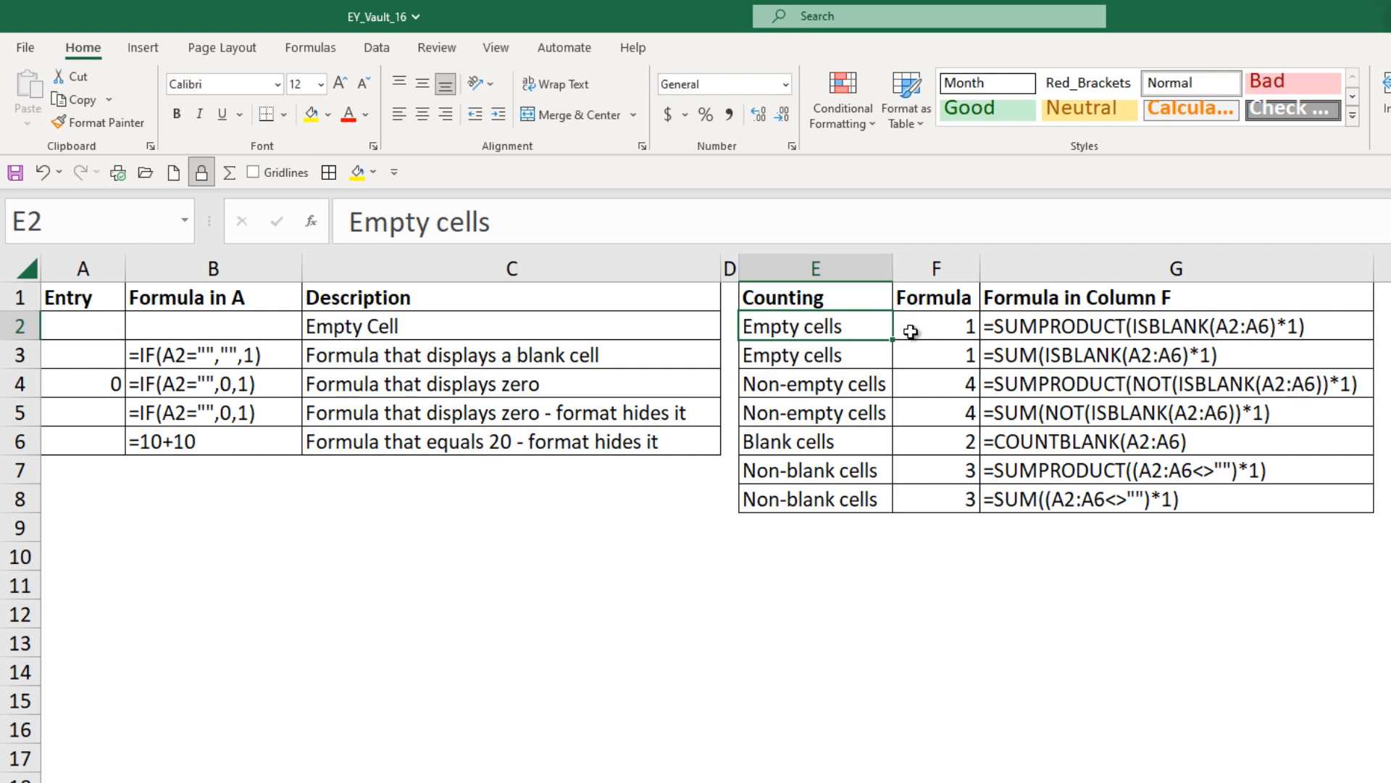
left_click(935, 326)
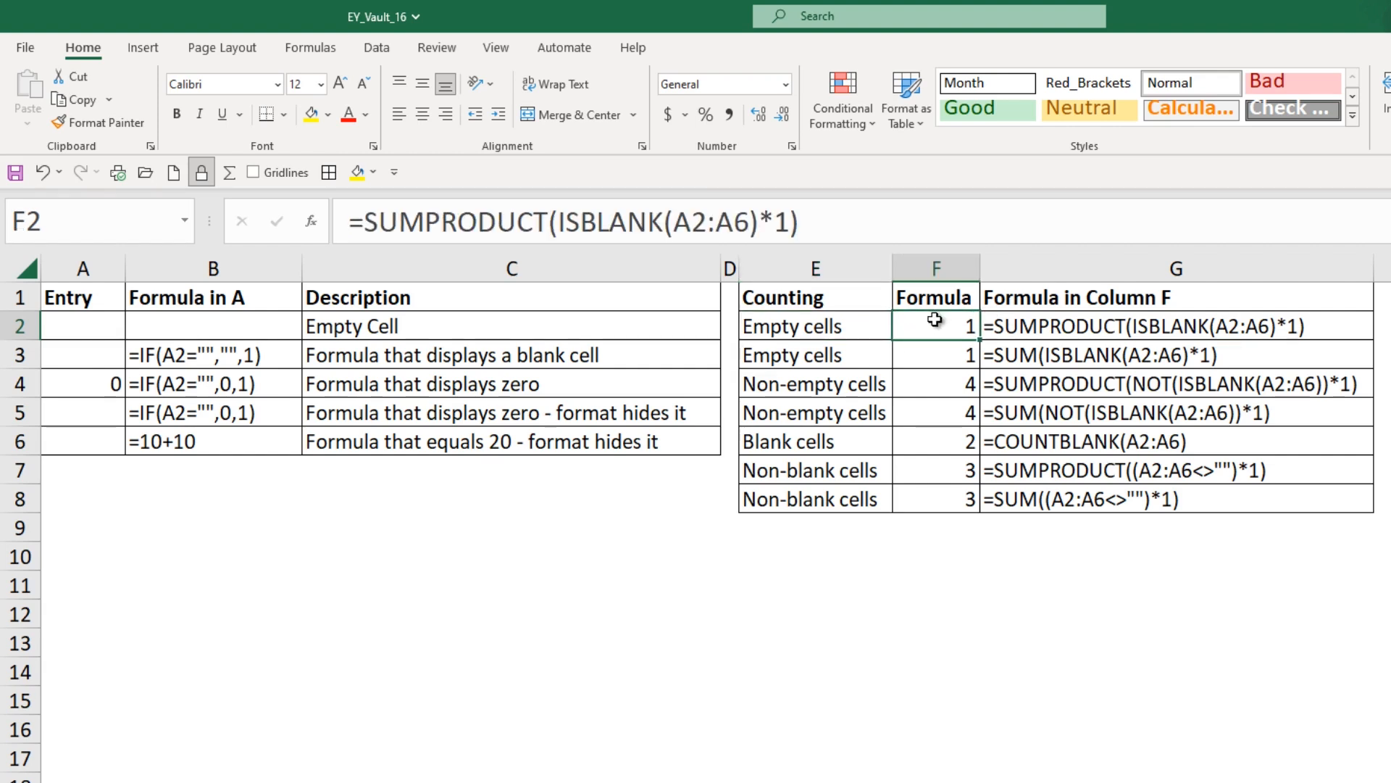
left_click_drag(558, 219, 760, 233)
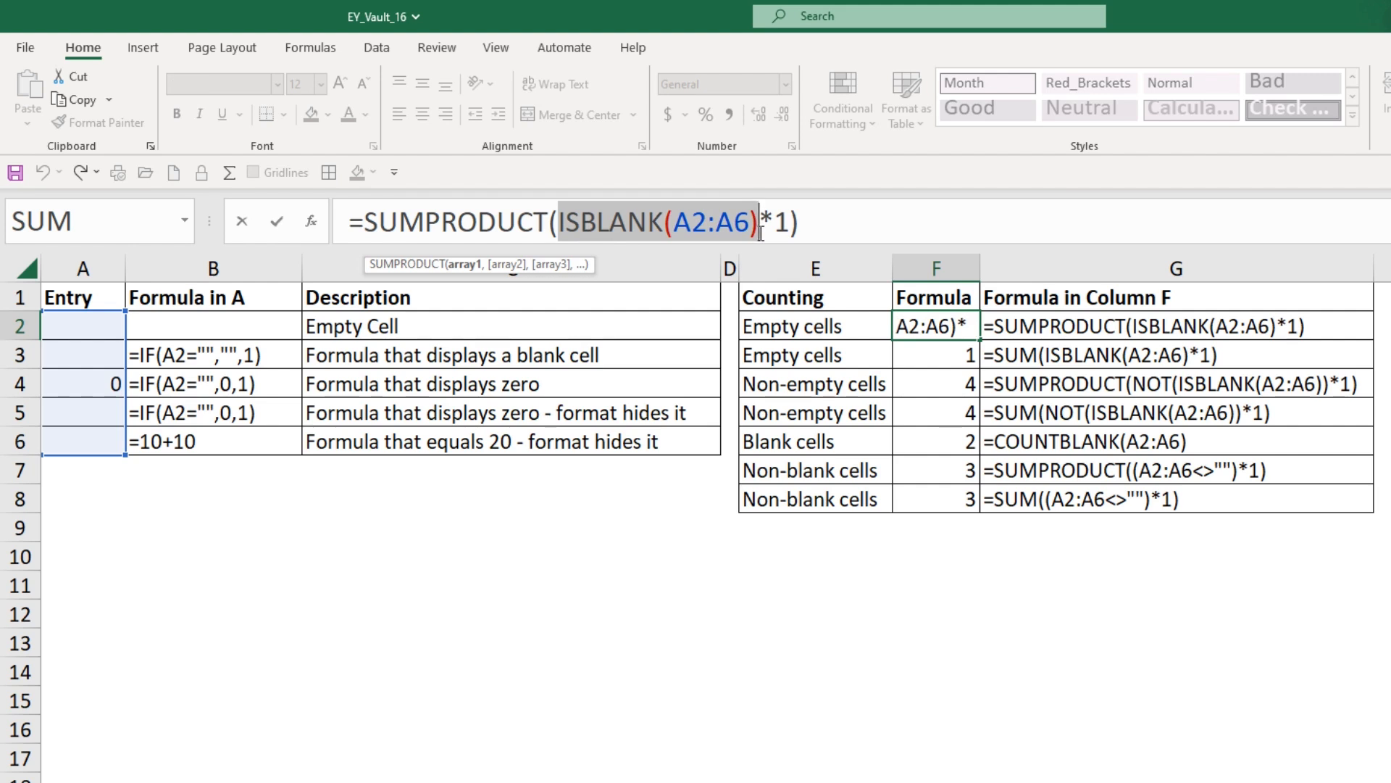
left_click(786, 221)
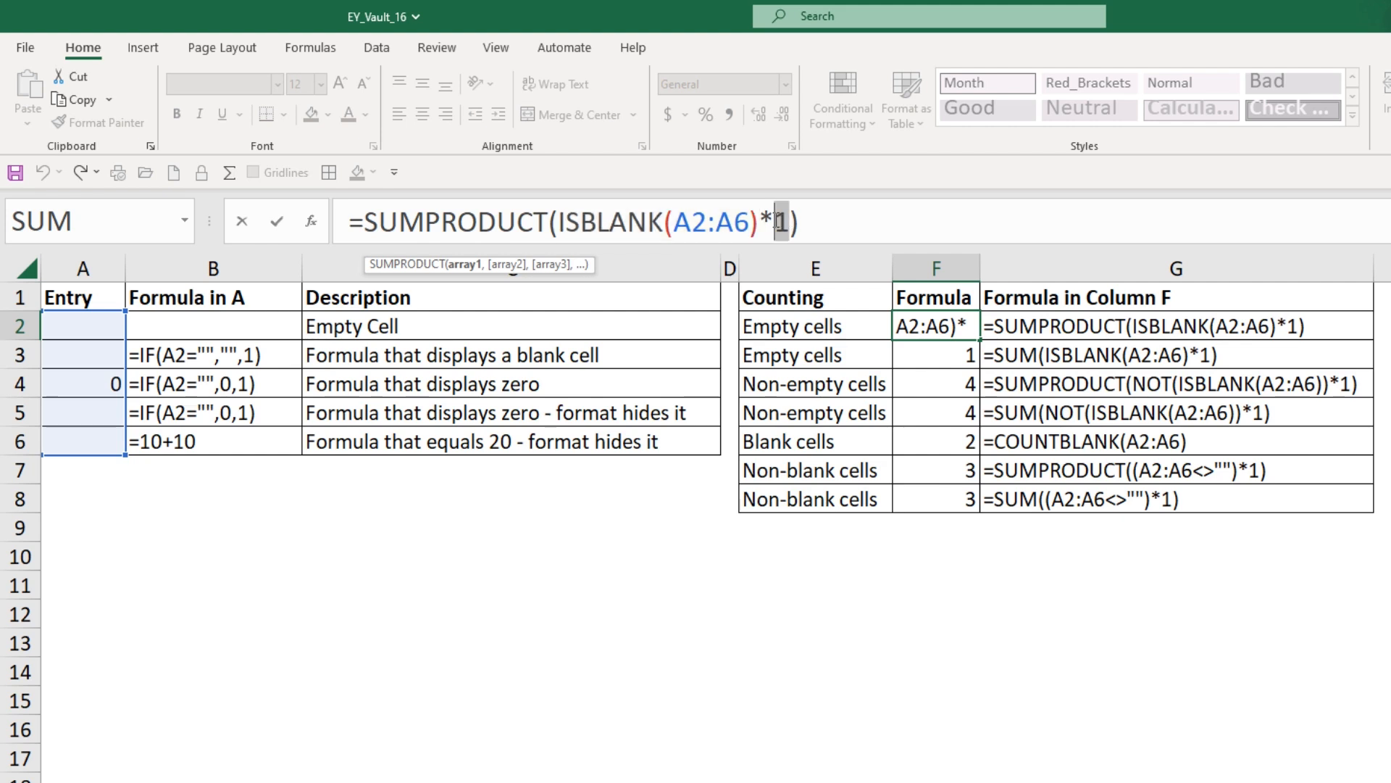
left_click(793, 222)
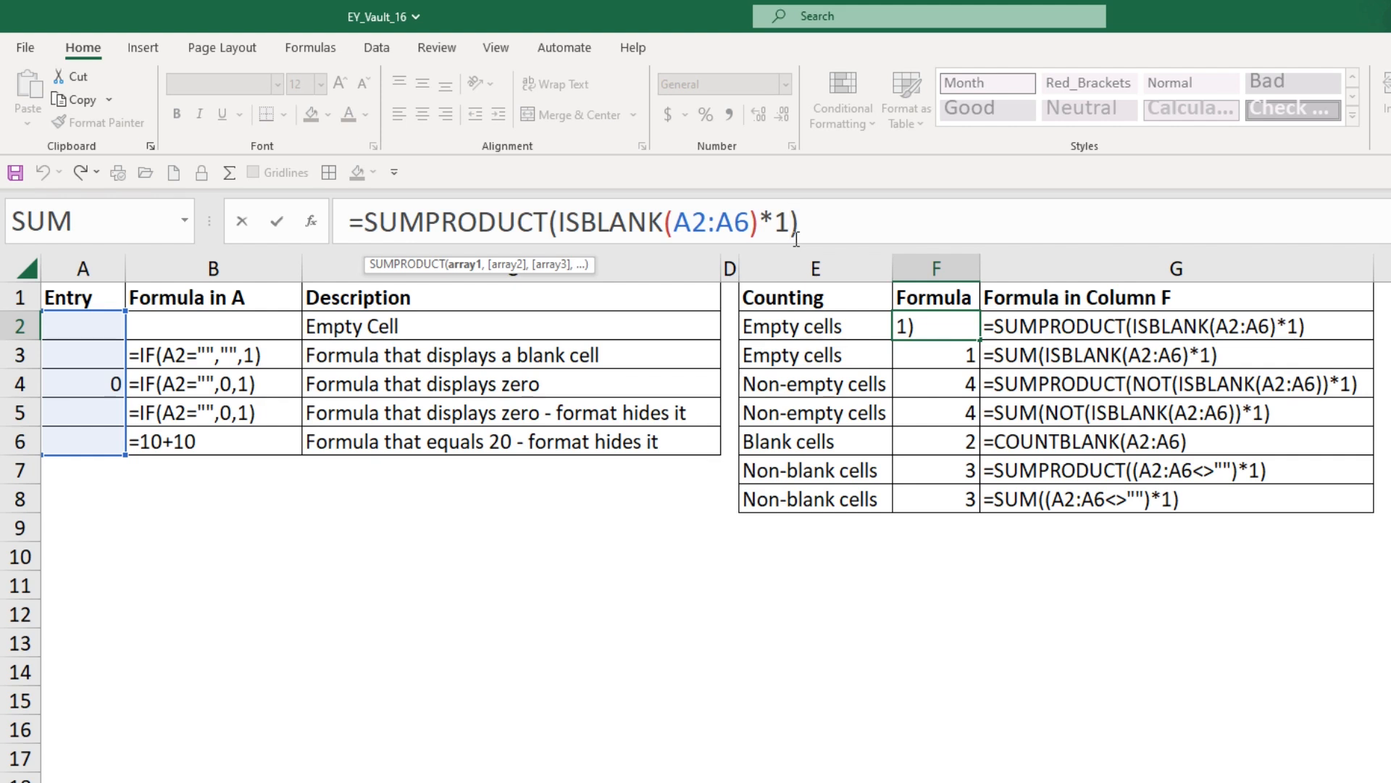
key("Escape")
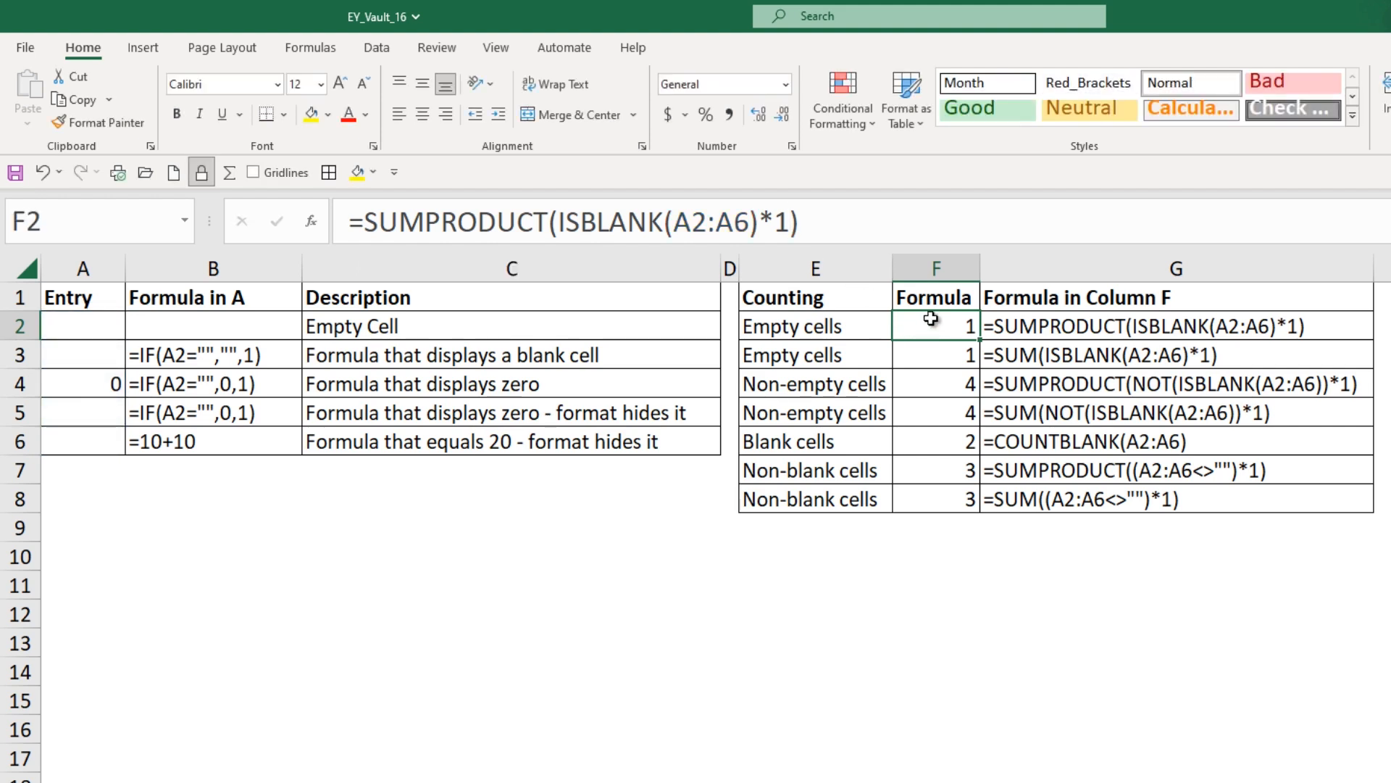
Step: Clear the formula in A6 to test the counting formulas, and undo the deletion
left_click(96, 444)
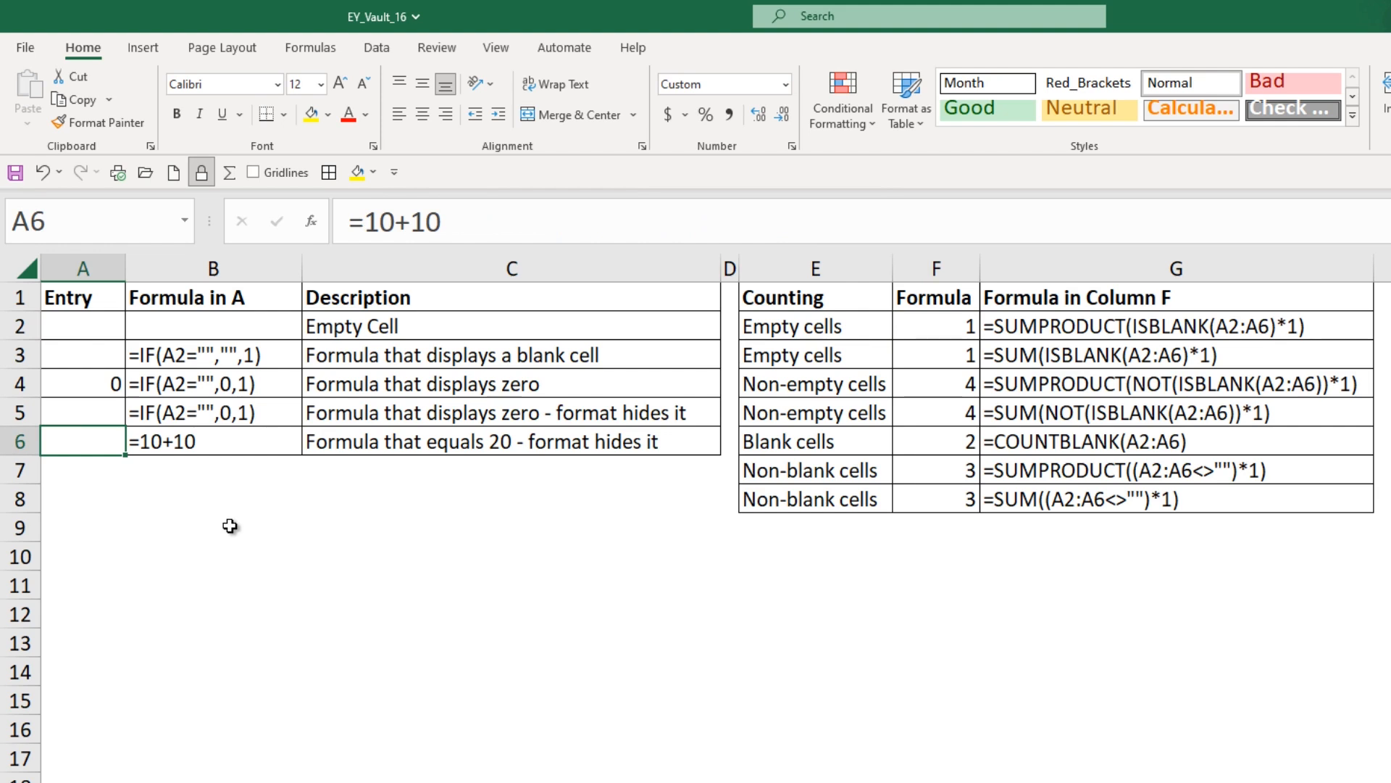
key("Delete")
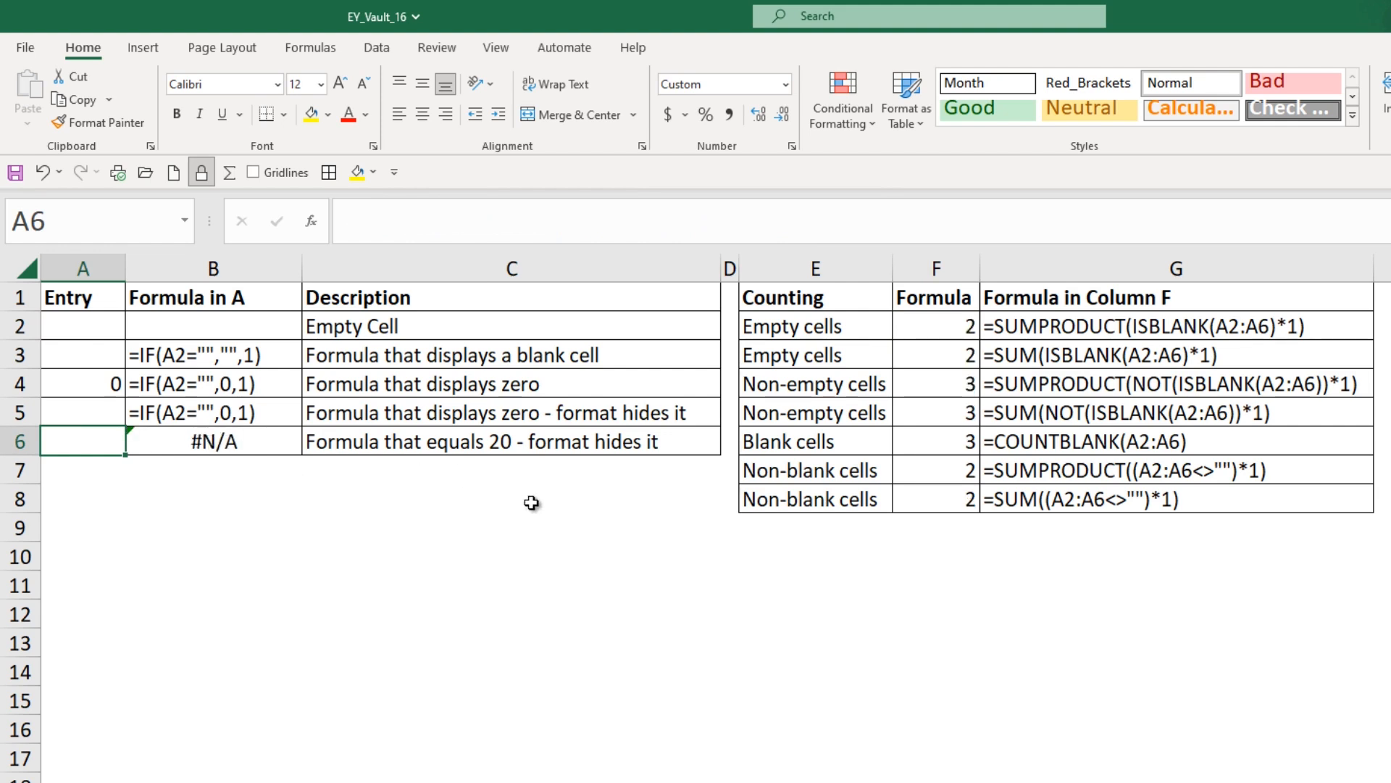
left_click(42, 172)
Step: Compare the SUMPRODUCT version in F2 with the SUM version of the empty-cell count in F3
left_click(956, 322)
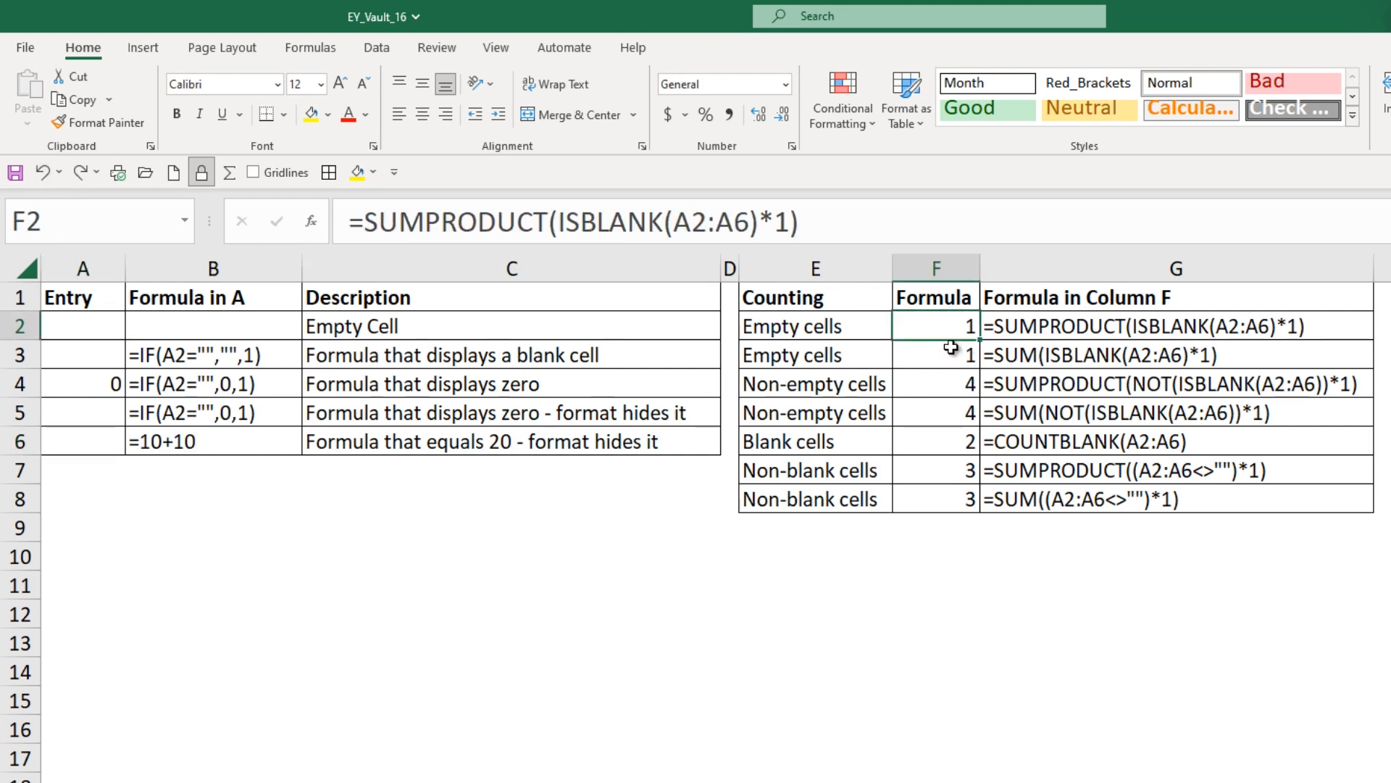
left_click(957, 354)
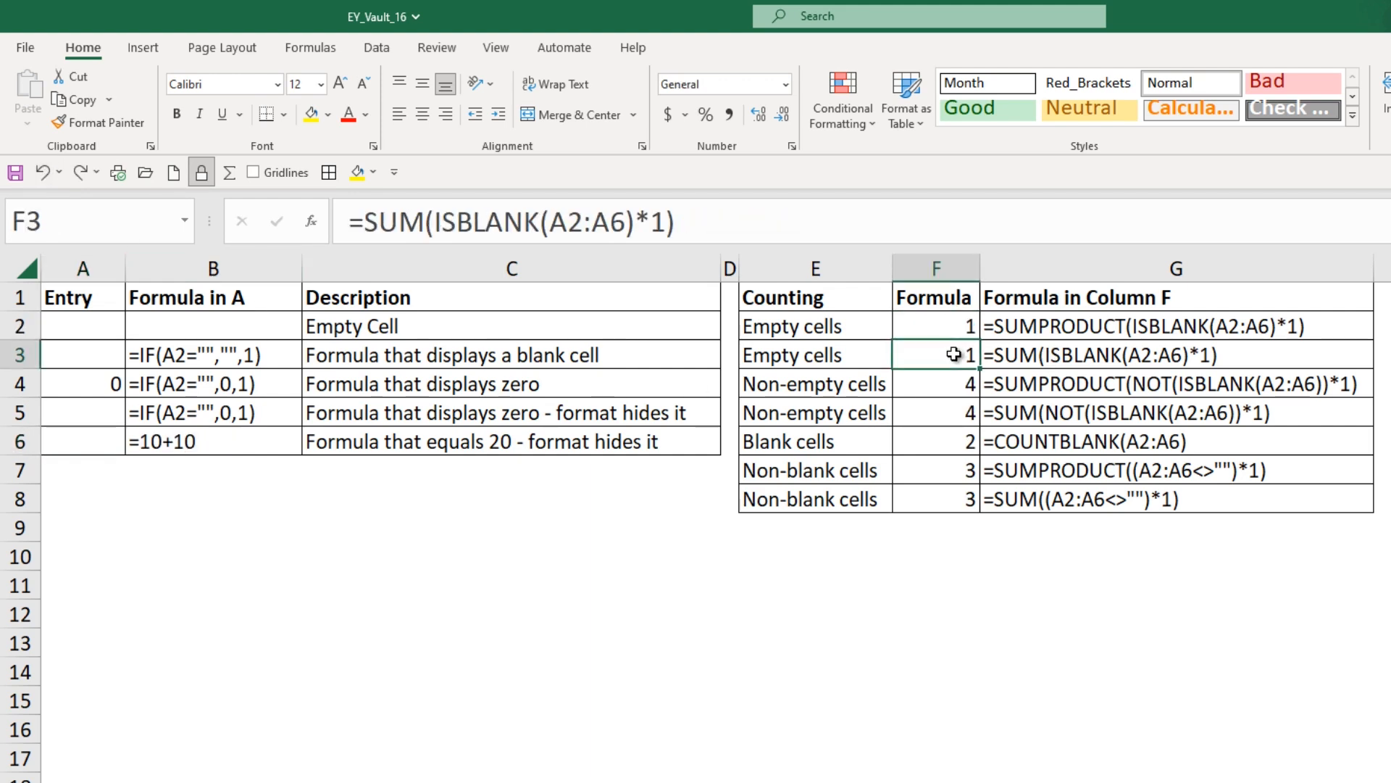
left_click(427, 221)
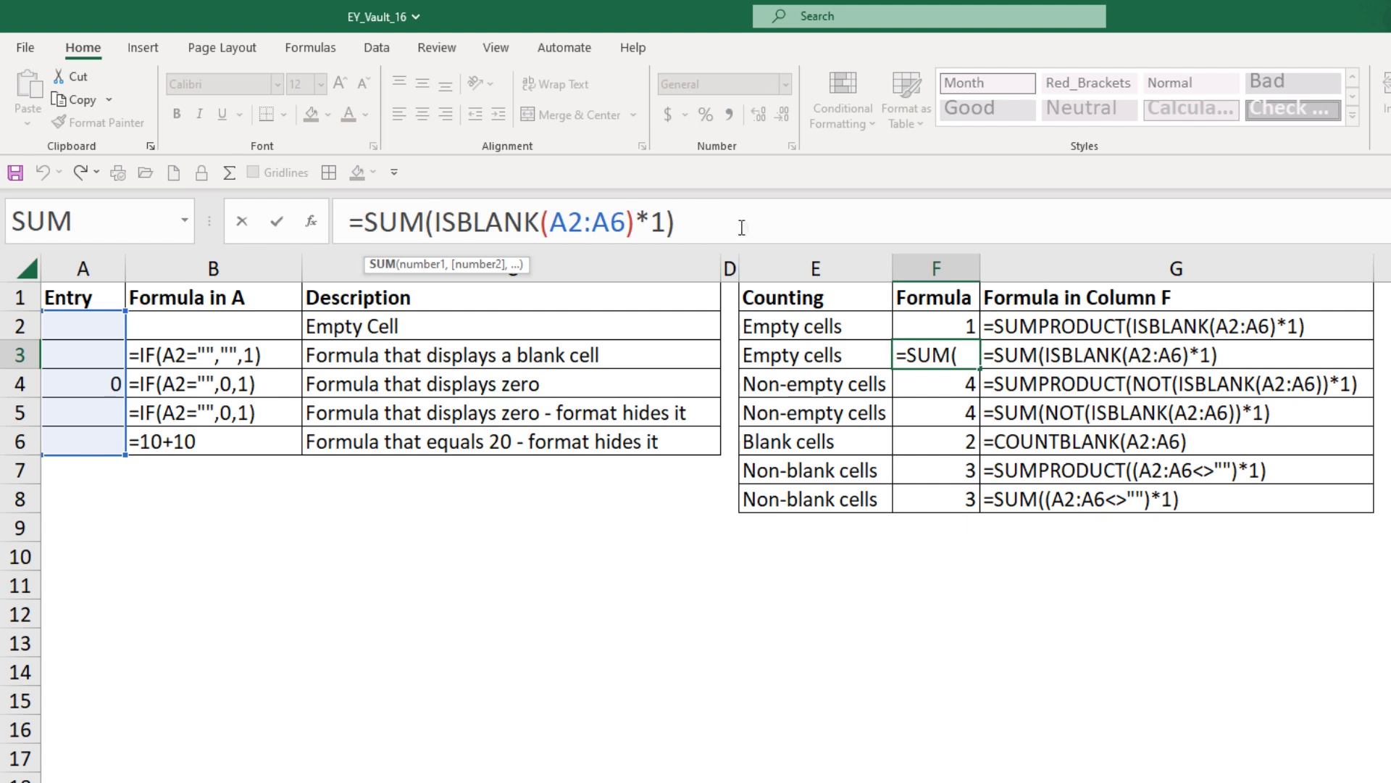
key("ctrl+Return")
Step: Examine the NOT and ISBLANK parts of the non-empty count in F4, comparing it with F3 and the entries in A2:A6
left_click(902, 393)
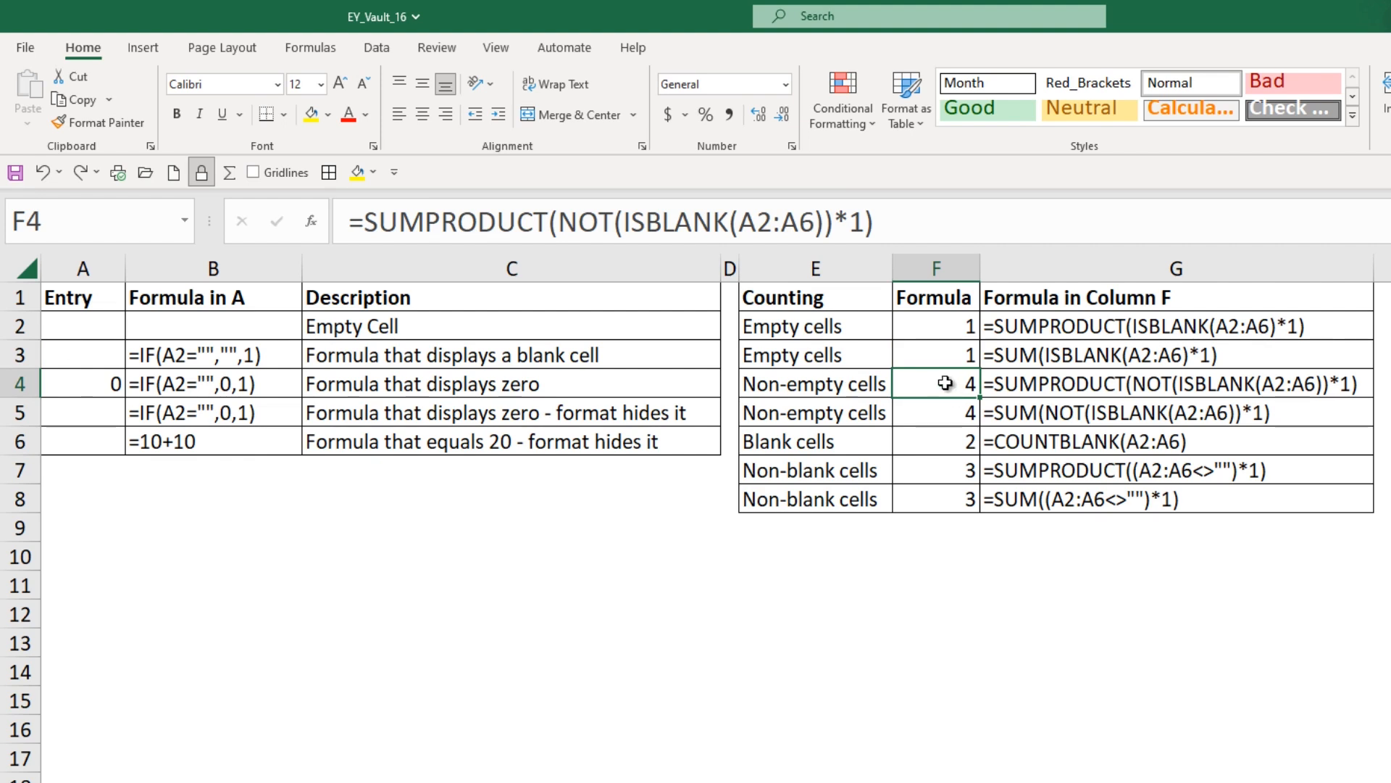
left_click_drag(559, 221, 837, 212)
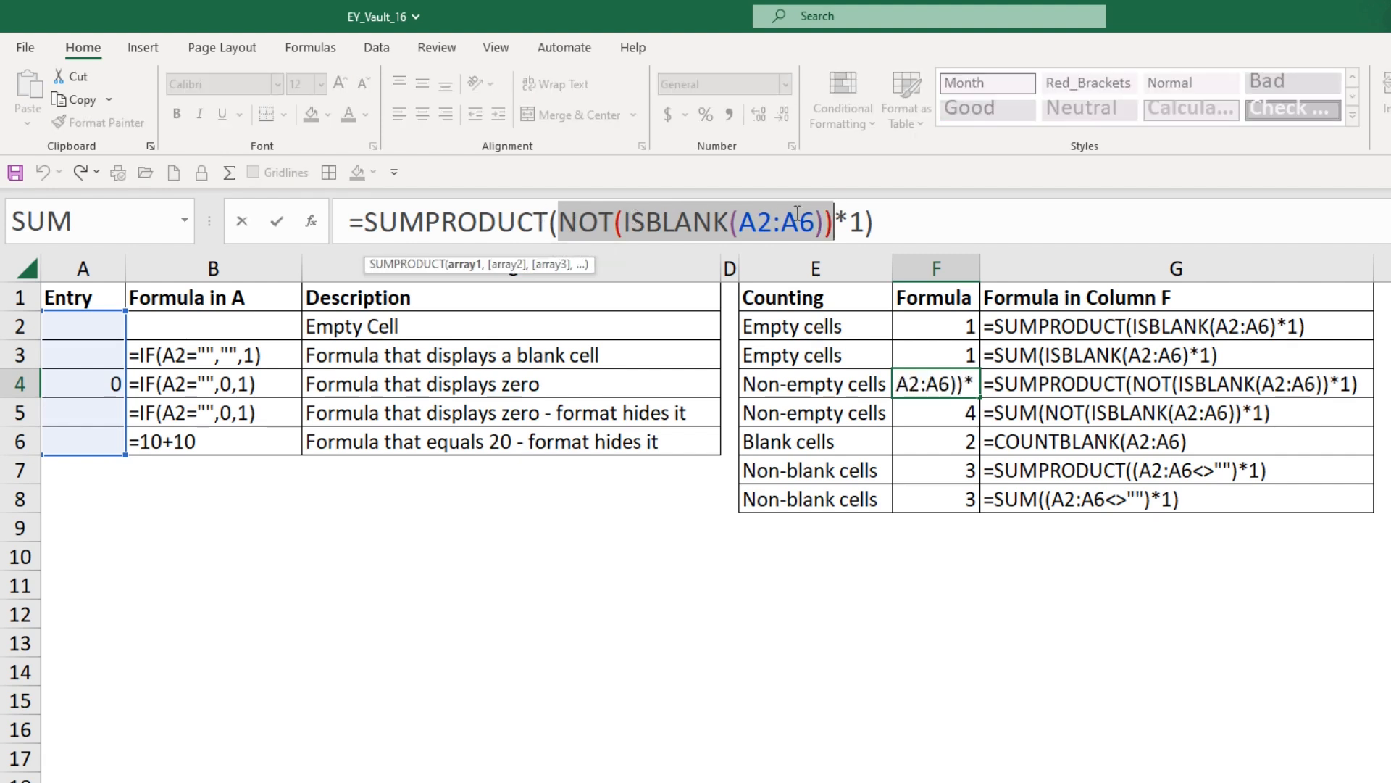
left_click_drag(828, 221, 608, 221)
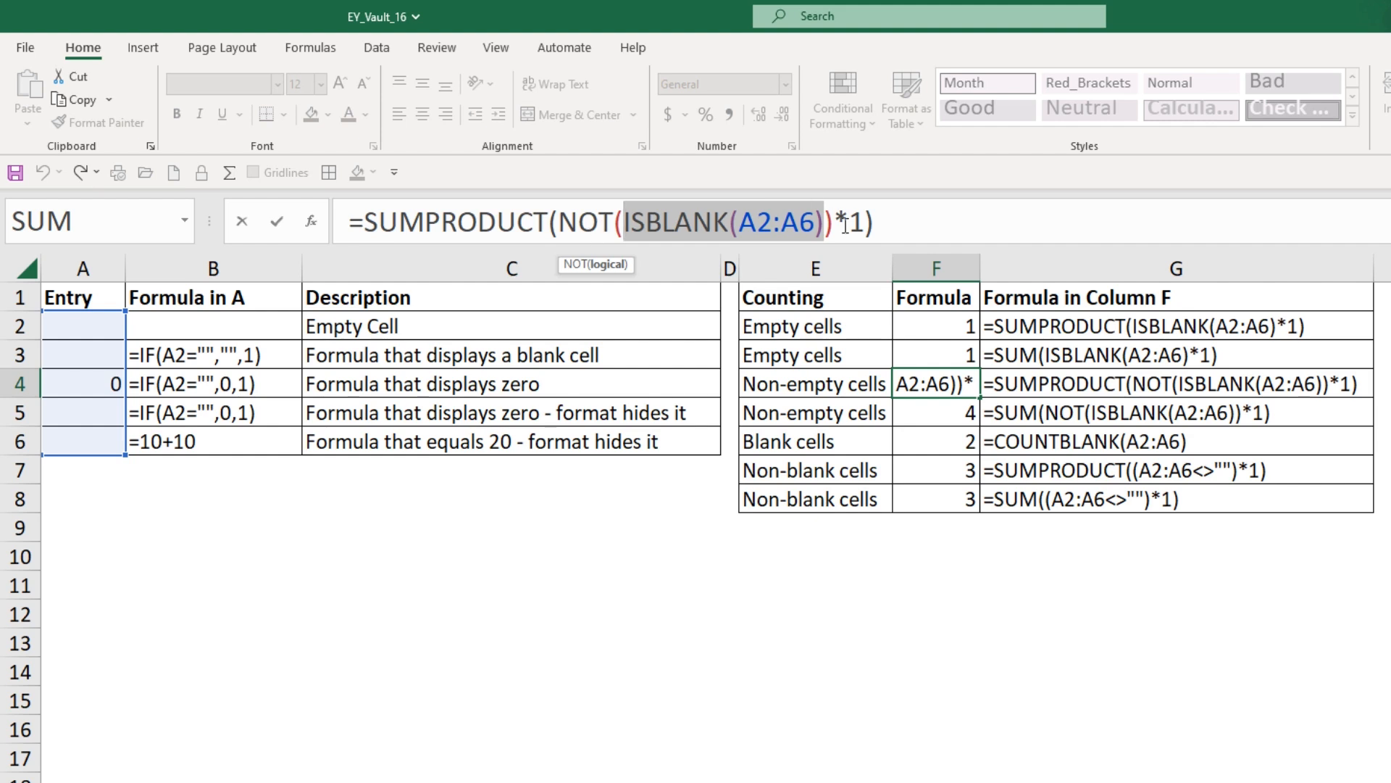
key("Escape")
left_click_drag(953, 358, 952, 371)
left_click(954, 358)
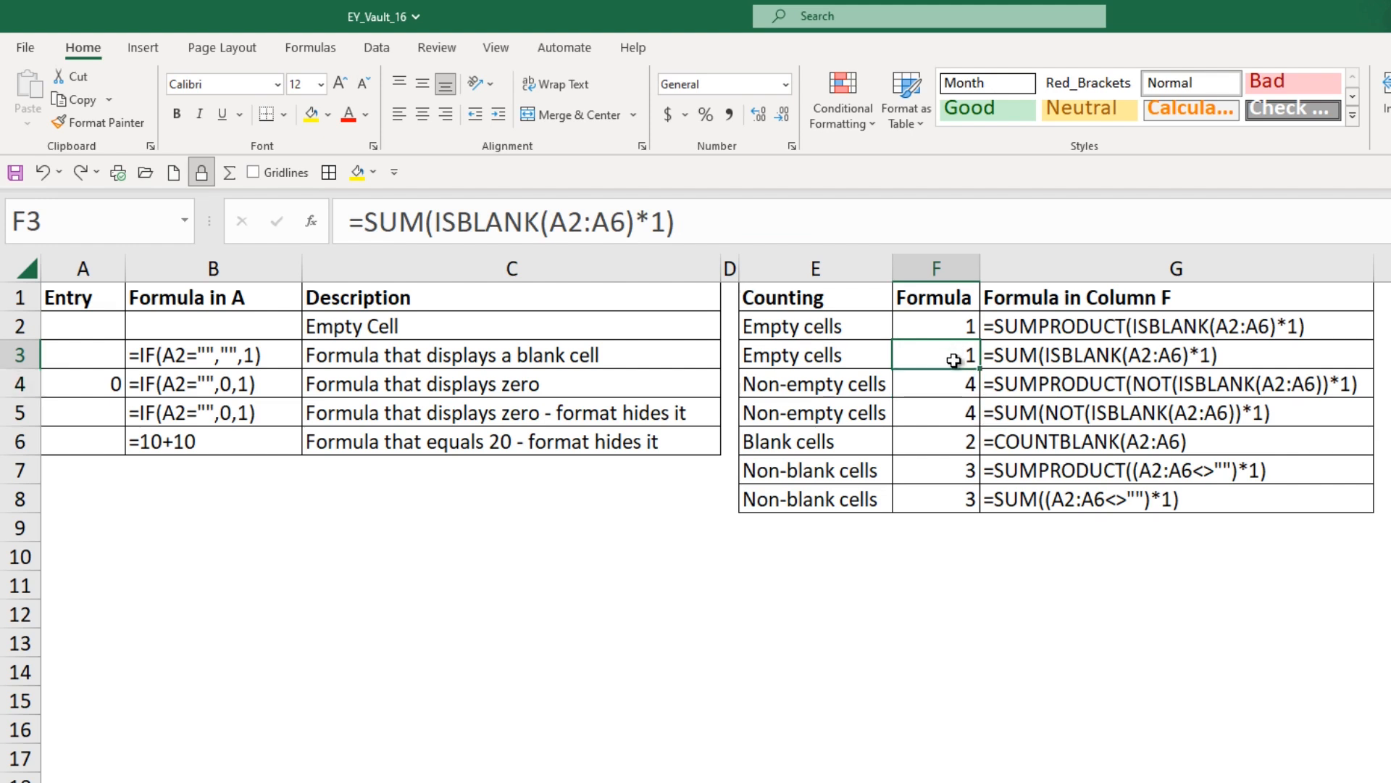
left_click(954, 381)
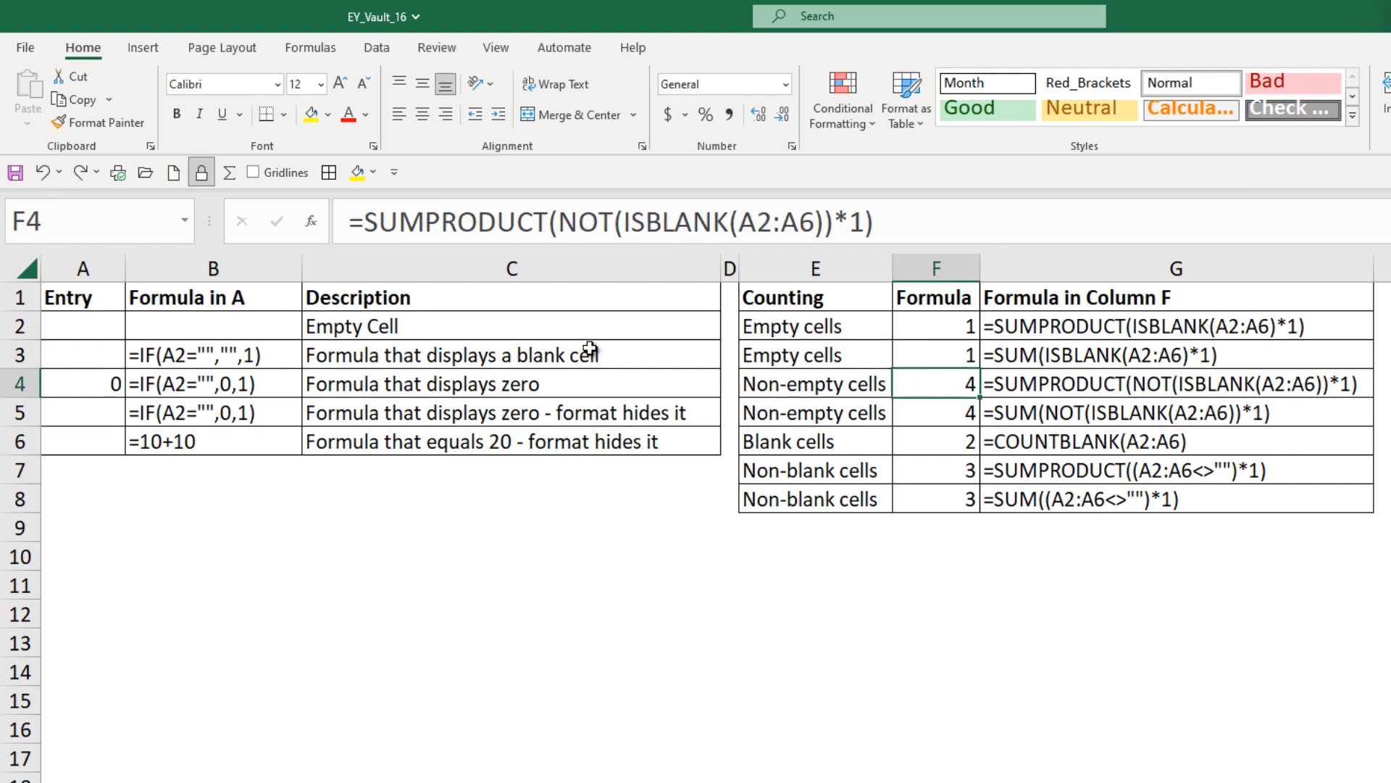
left_click_drag(119, 329, 118, 440)
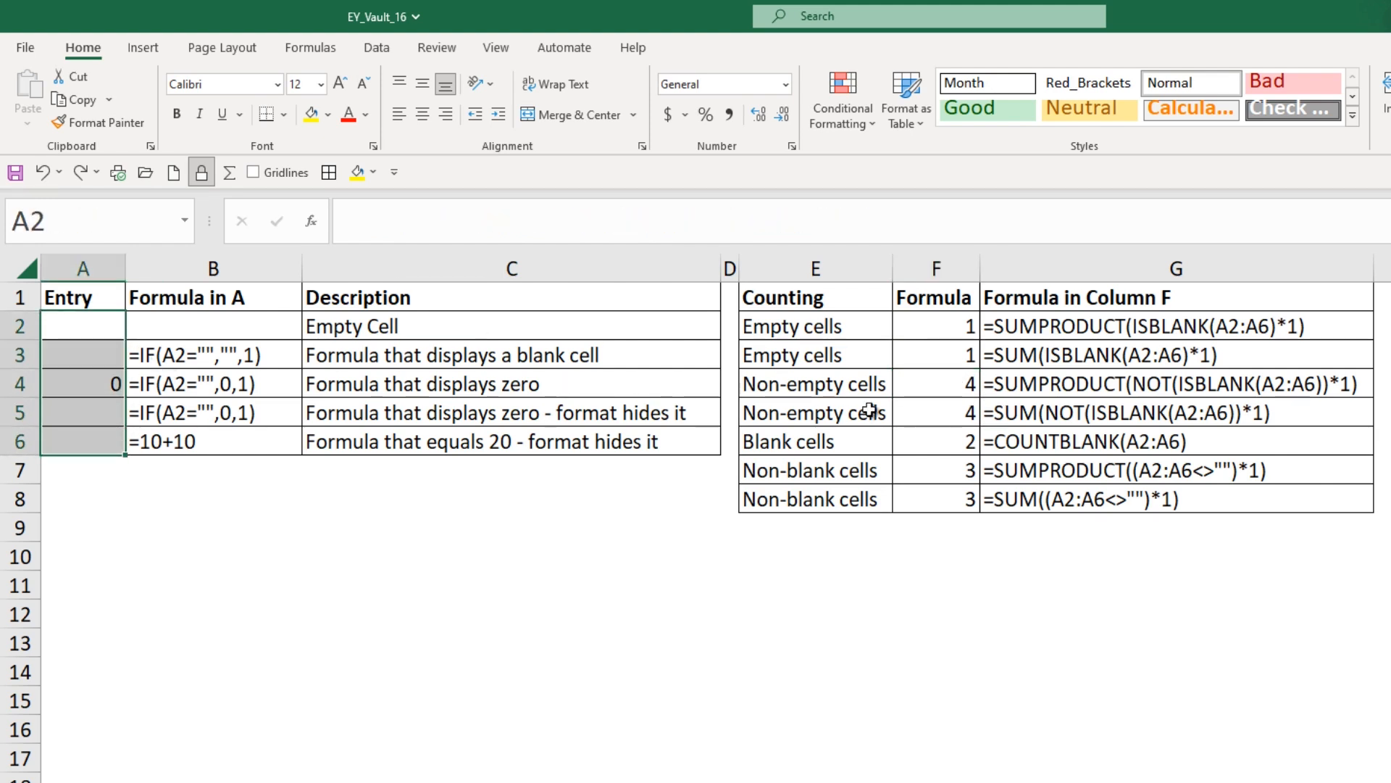
Step: Review the COUNTBLANK formula that counts the blank cells in F6
left_click(951, 443)
left_click(866, 444)
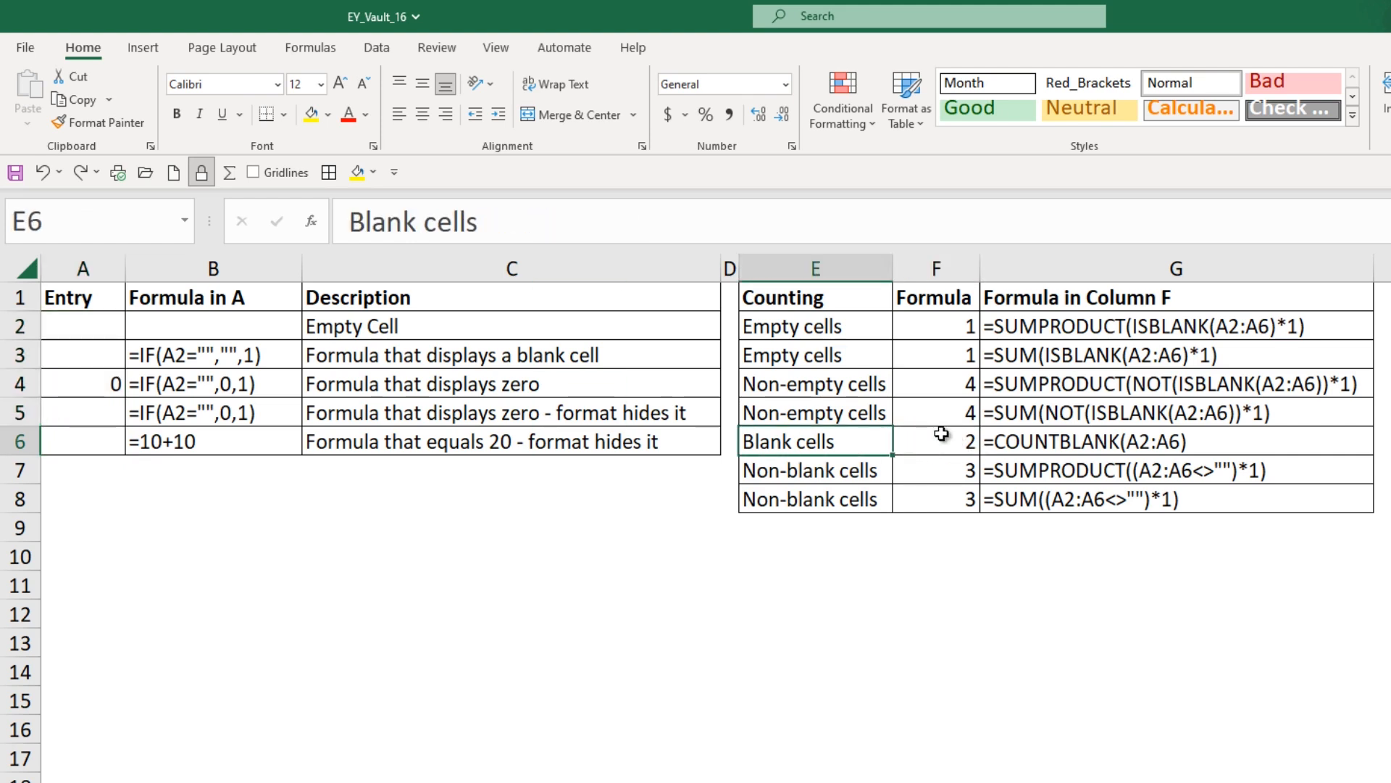
left_click(941, 433)
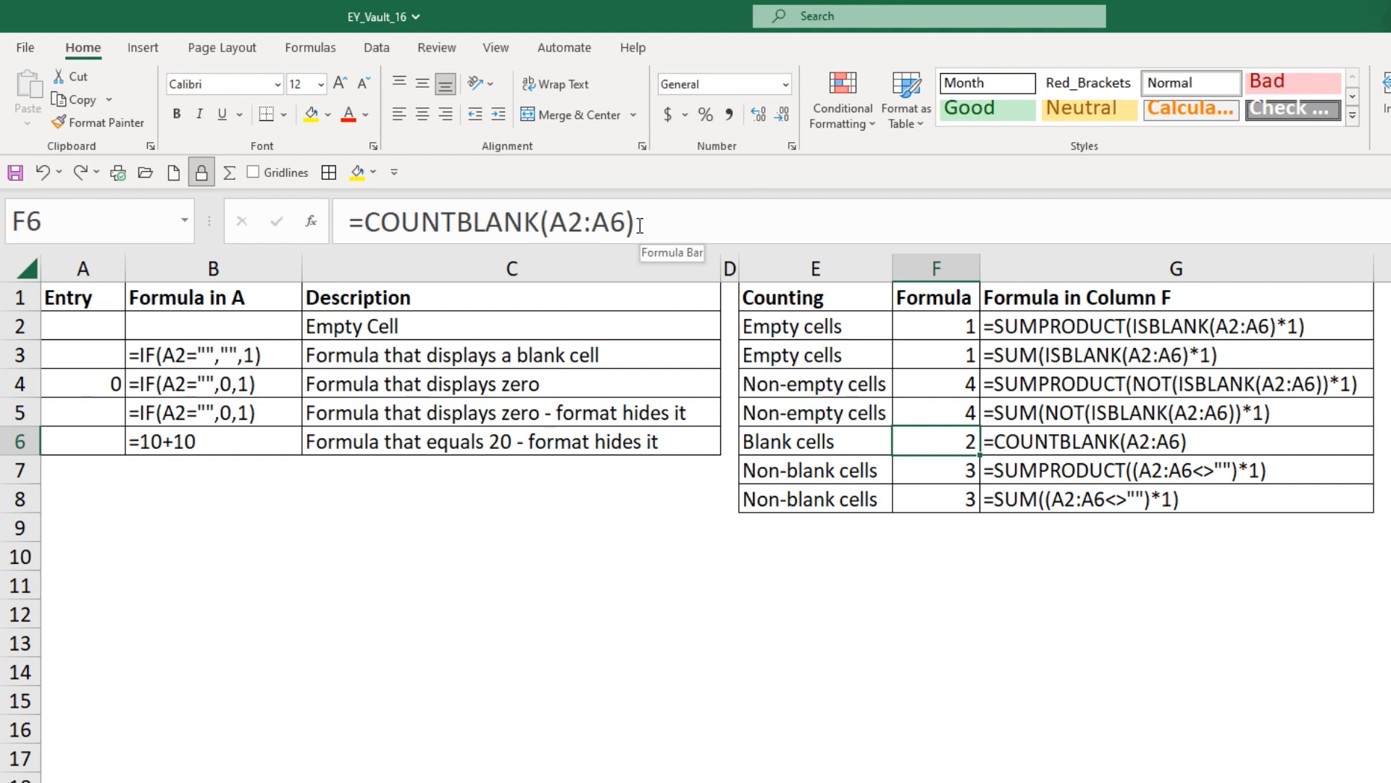
Step: Examine the non-blank SUMPRODUCT formula in F7, checking its A2:A6<>"" comparison and the multiplication by 1 without altering it
left_click(920, 471)
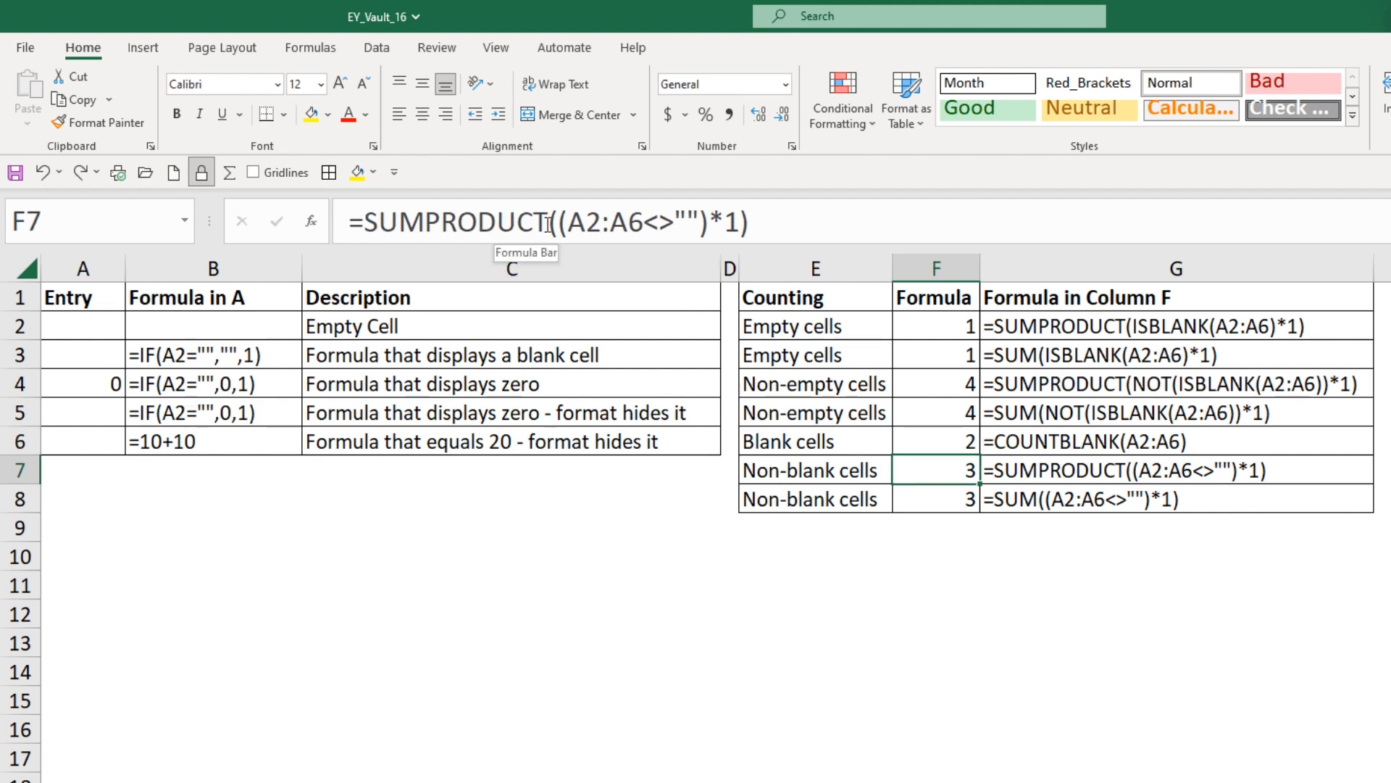
left_click_drag(569, 221, 699, 221)
left_click_drag(564, 221, 674, 224)
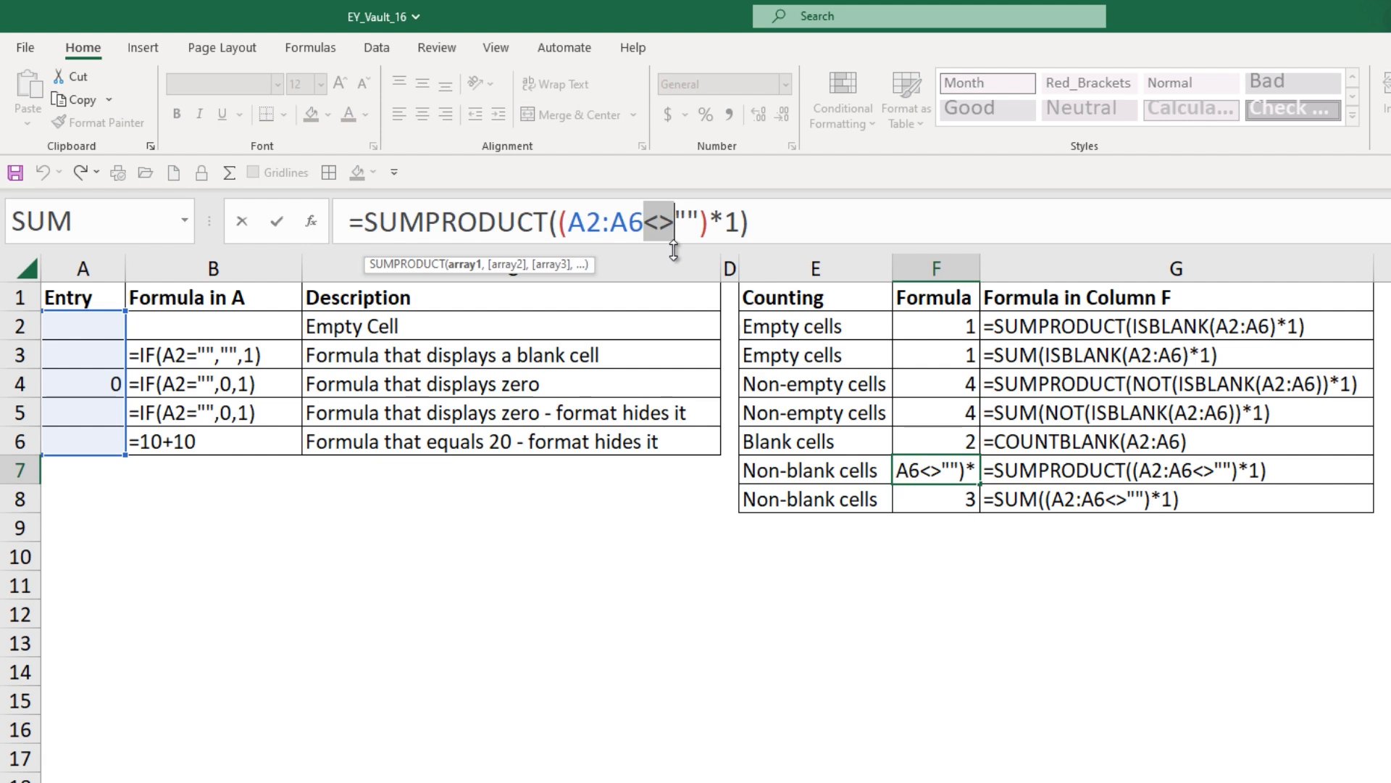
left_click_drag(567, 223, 700, 223)
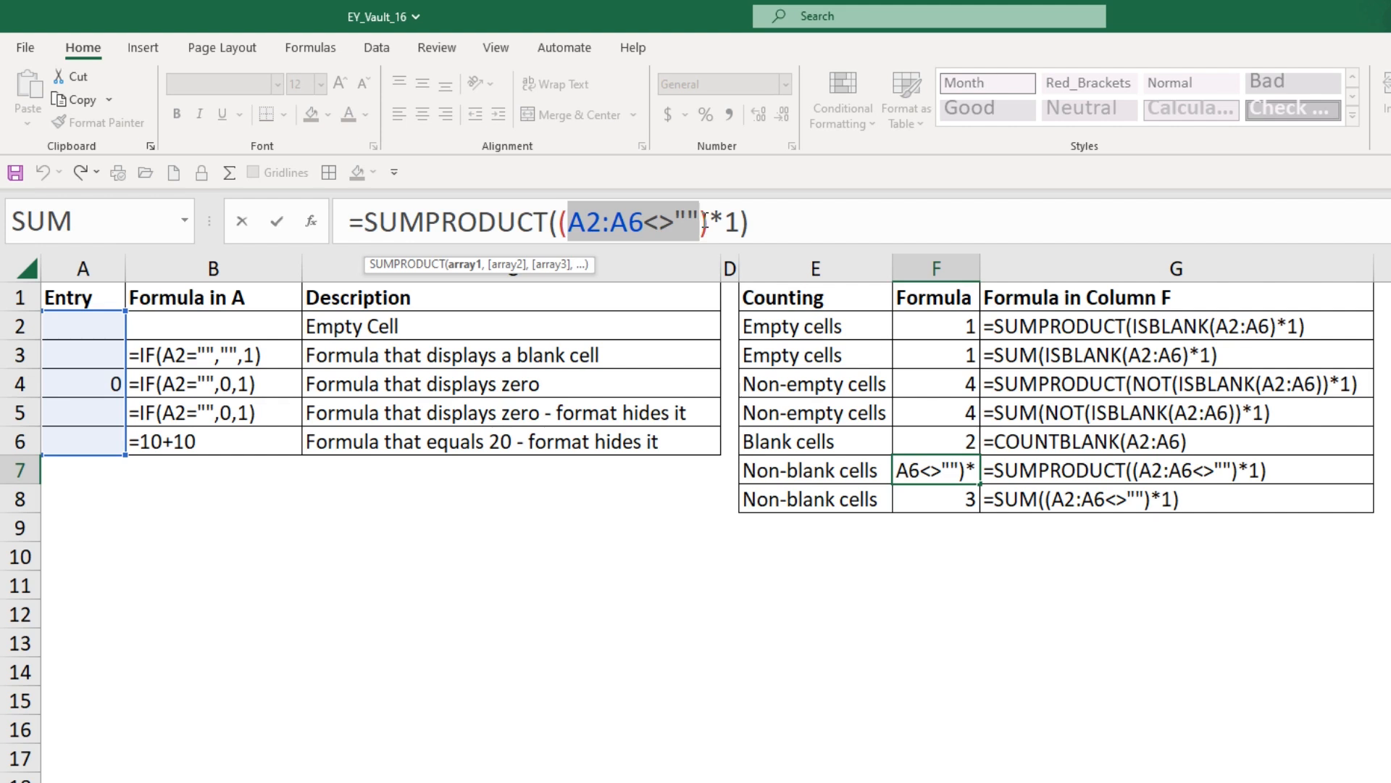
key("Escape")
left_click_drag(739, 222, 559, 223)
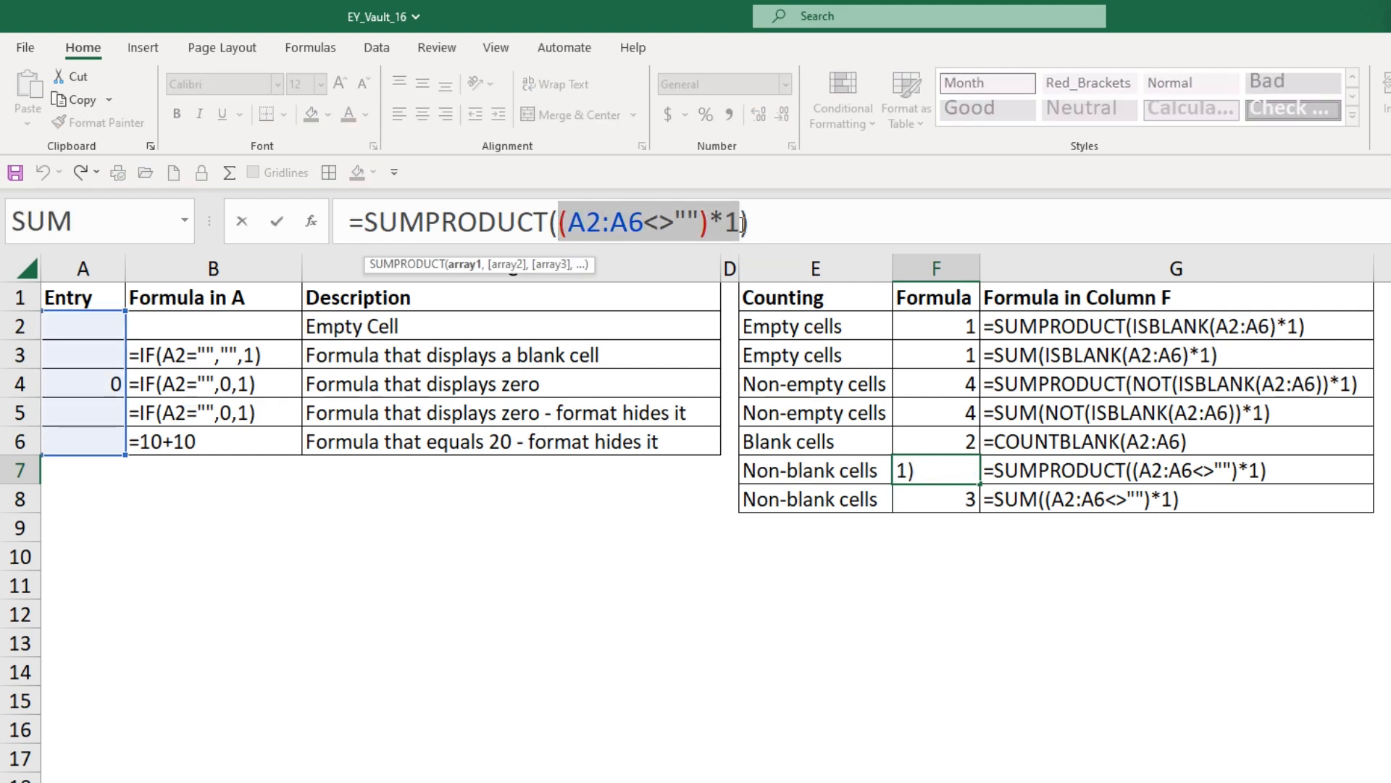
key("Escape")
left_click(740, 222)
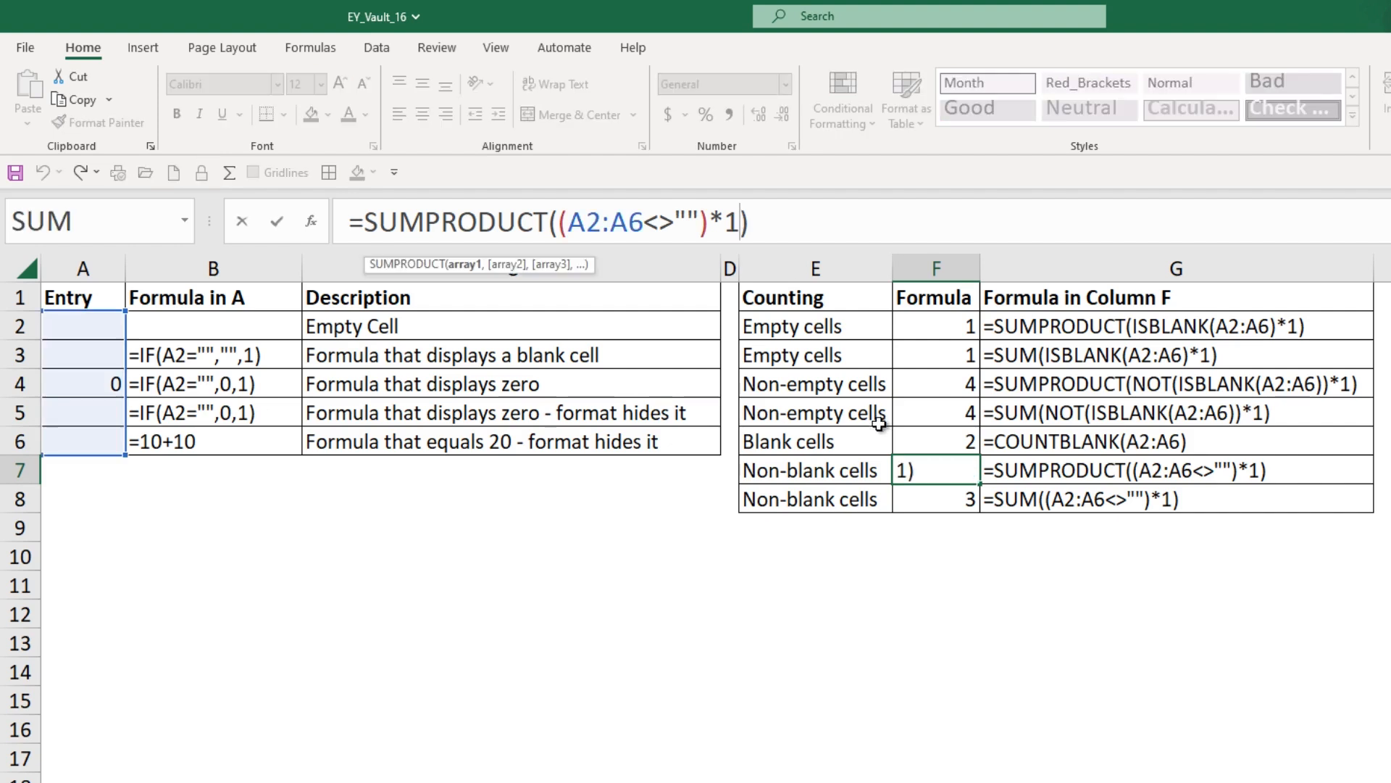
key("Escape")
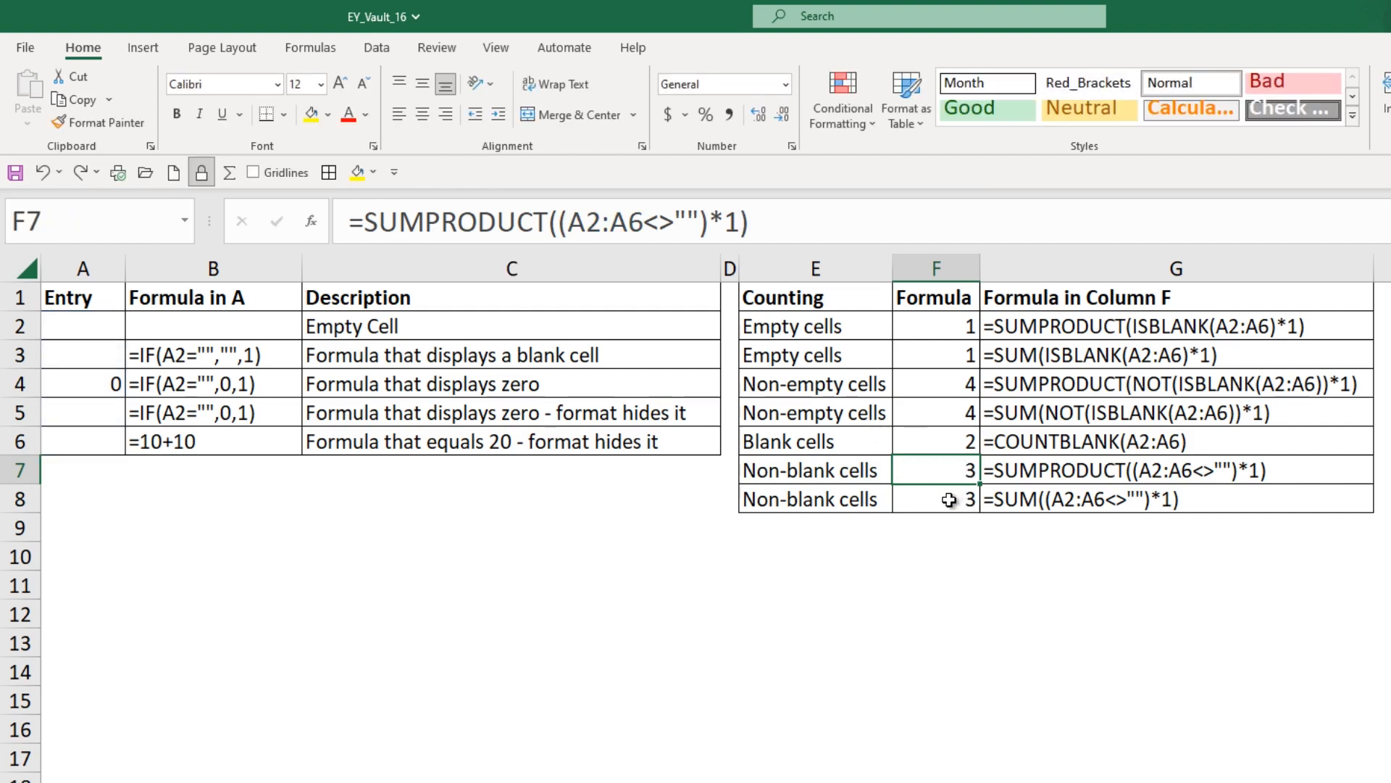
Step: Inspect the SUM version of the non-blank count in F8 and check back on the Blank cells label in E6
left_click(949, 495)
left_click_drag(366, 222, 804, 233)
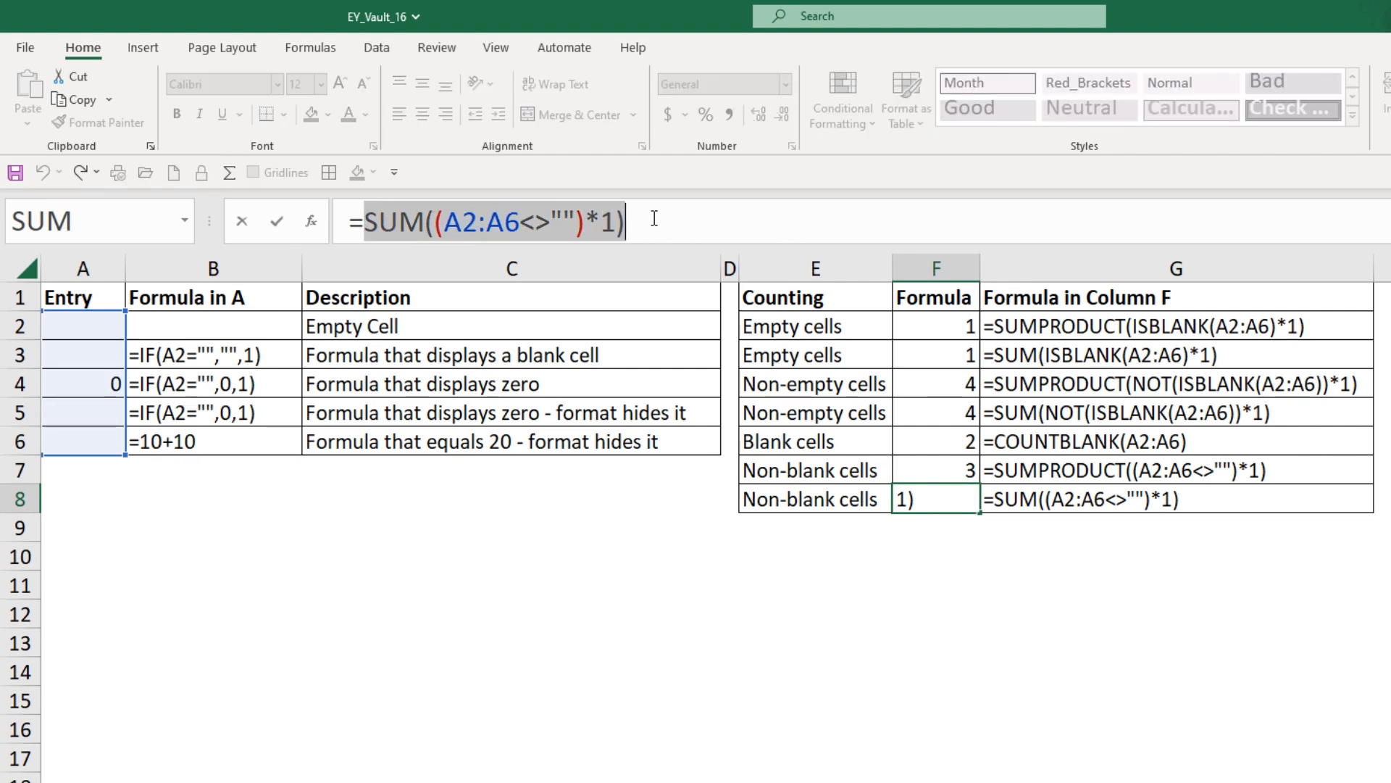
key("Escape")
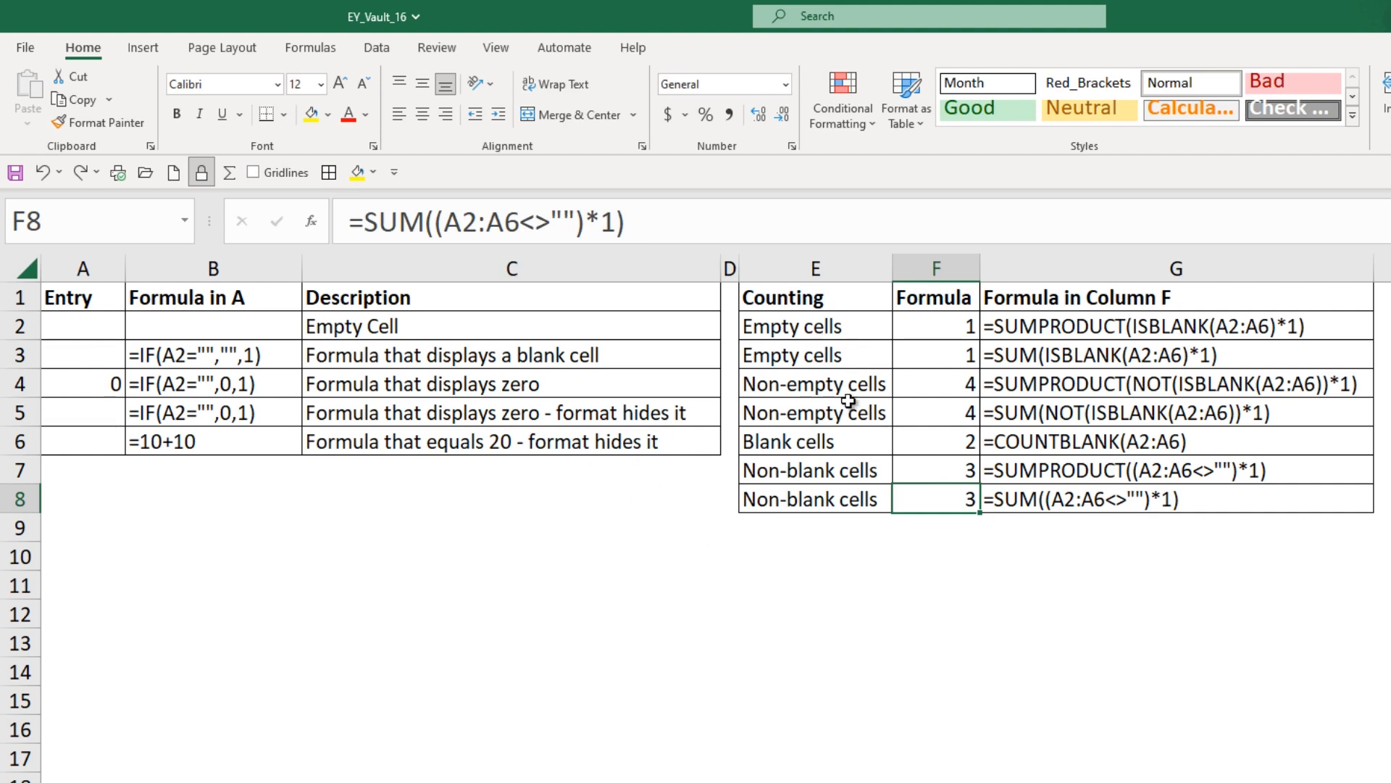
left_click(862, 439)
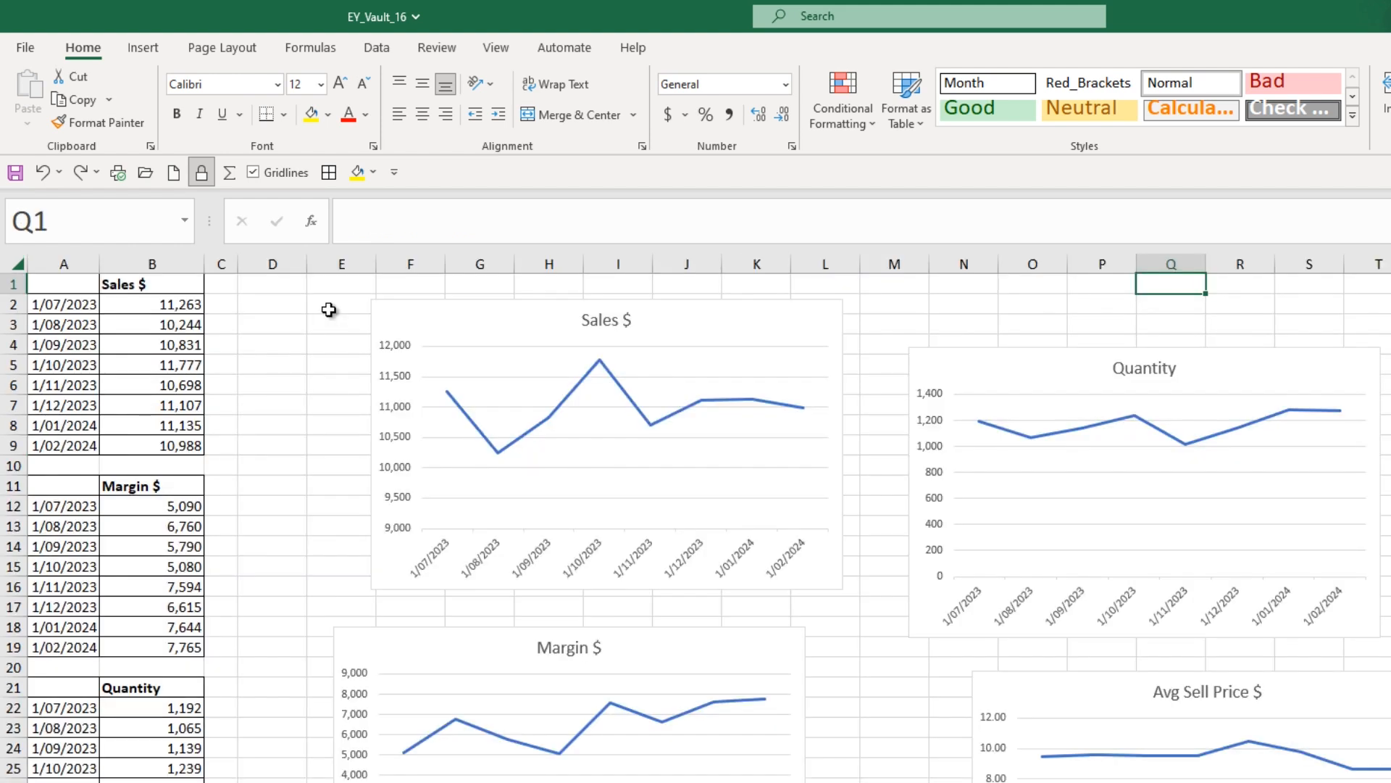
Step: On sheet 3, move the Sales $ chart freehand to column D near row 2 and line up the Margin $ chart beneath it
left_click(330, 312)
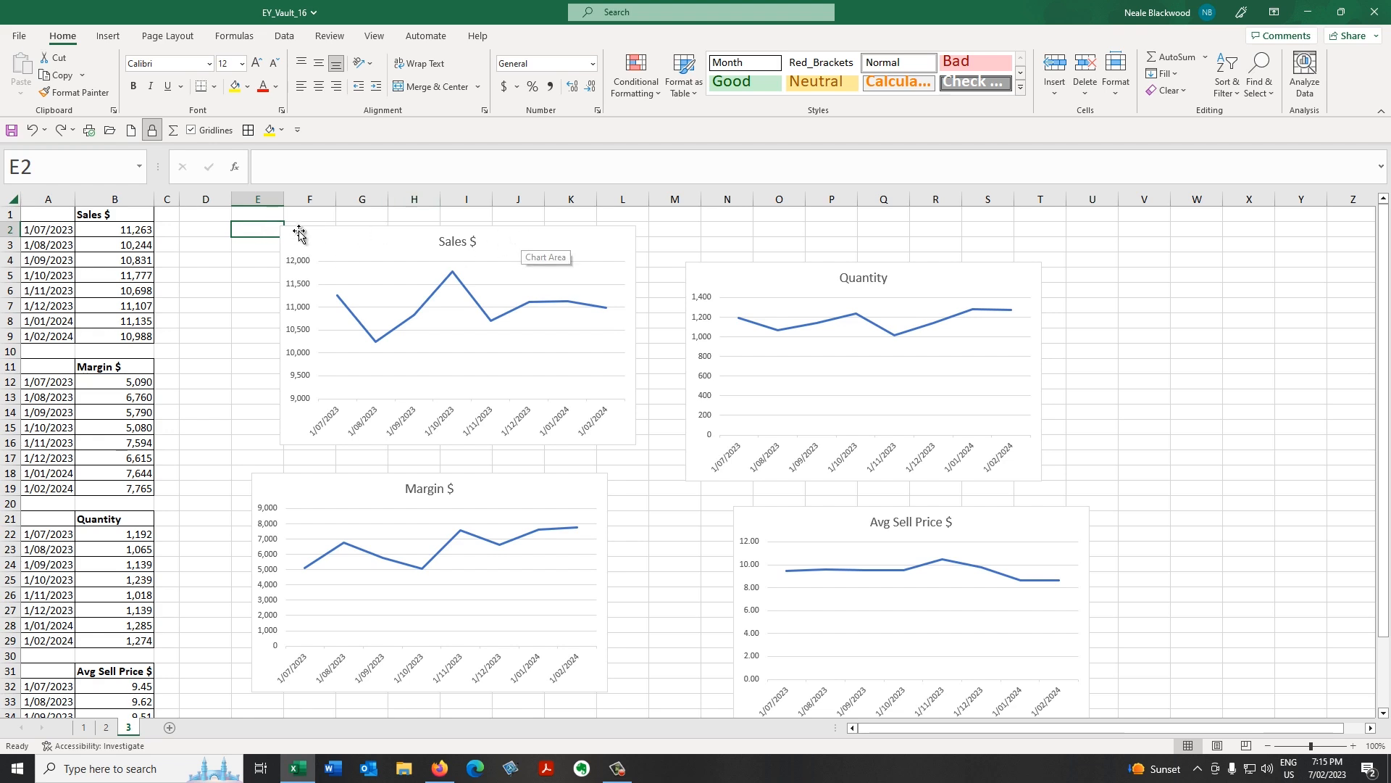
left_click_drag(371, 242, 271, 240)
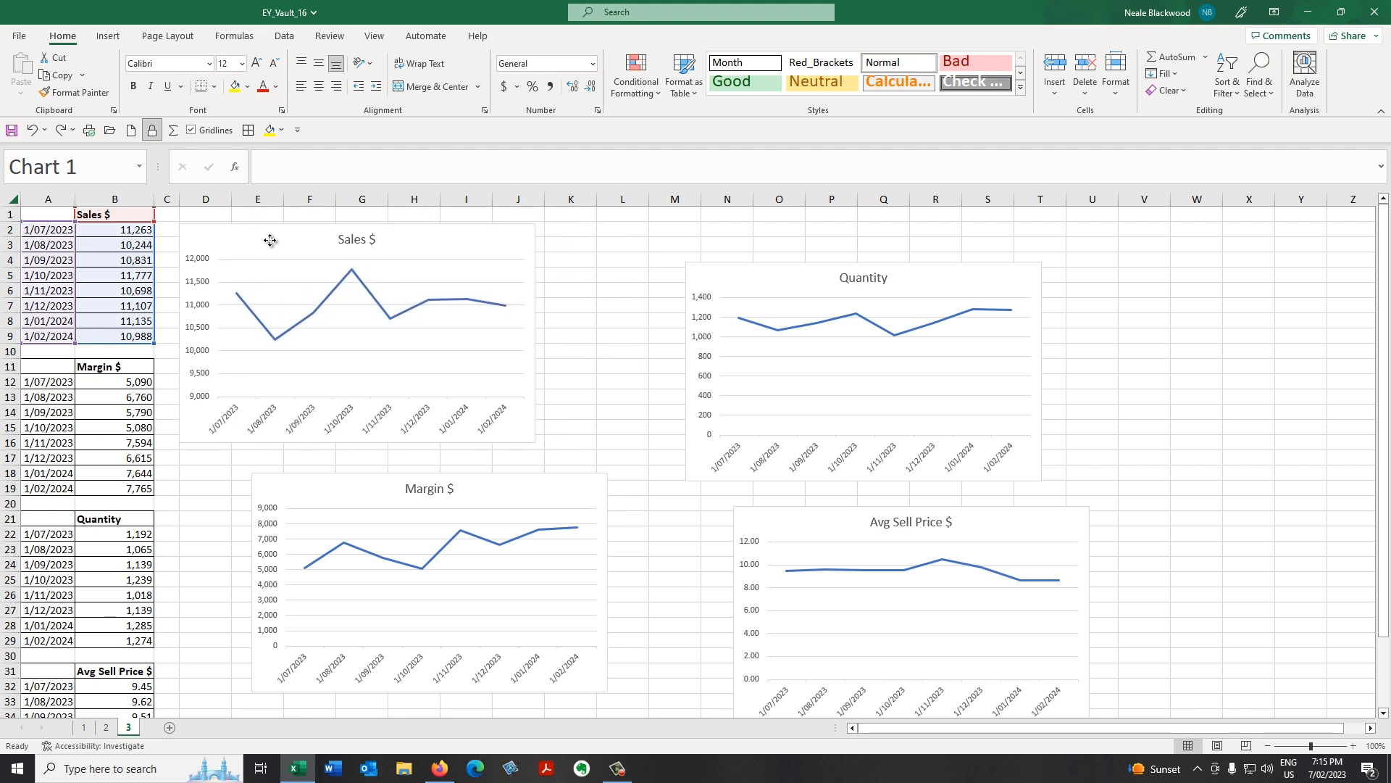
left_click_drag(269, 237, 271, 238)
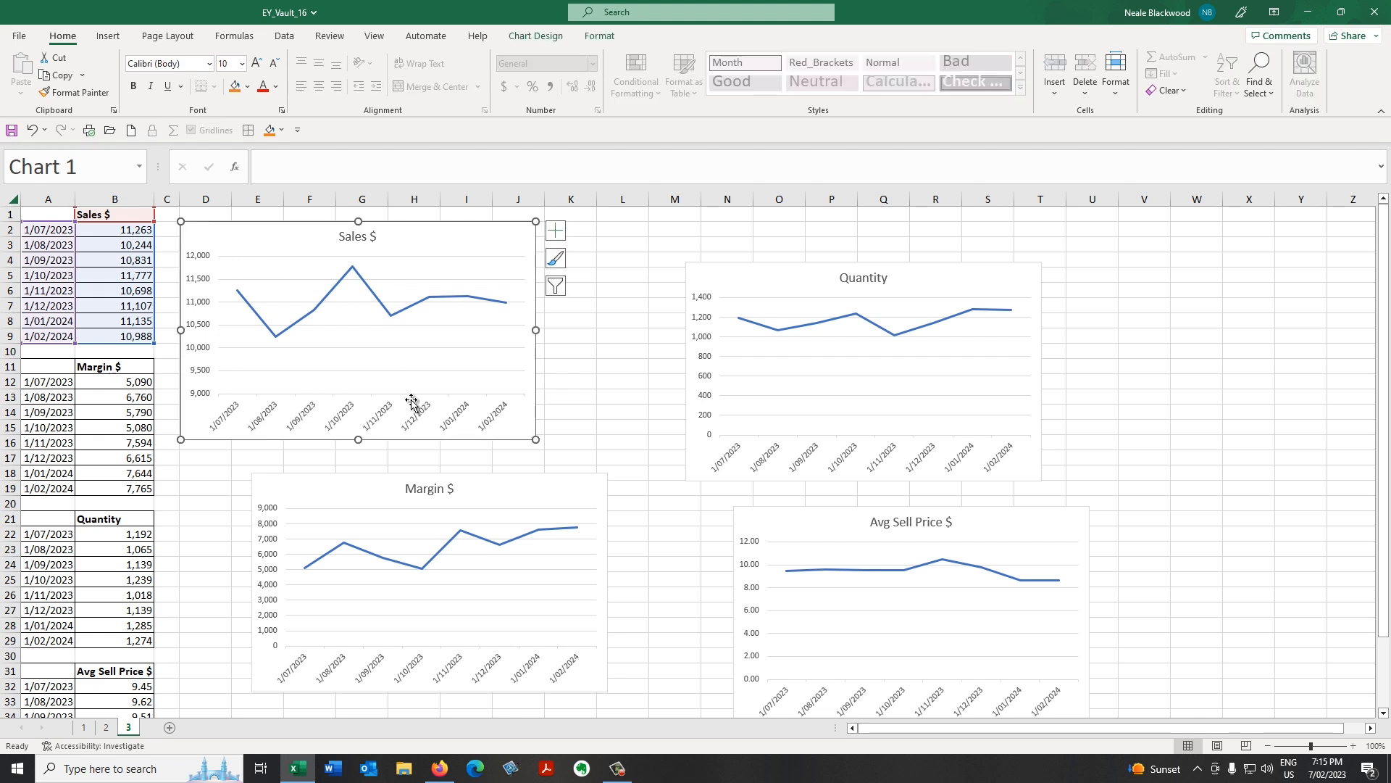
left_click_drag(308, 489, 235, 480)
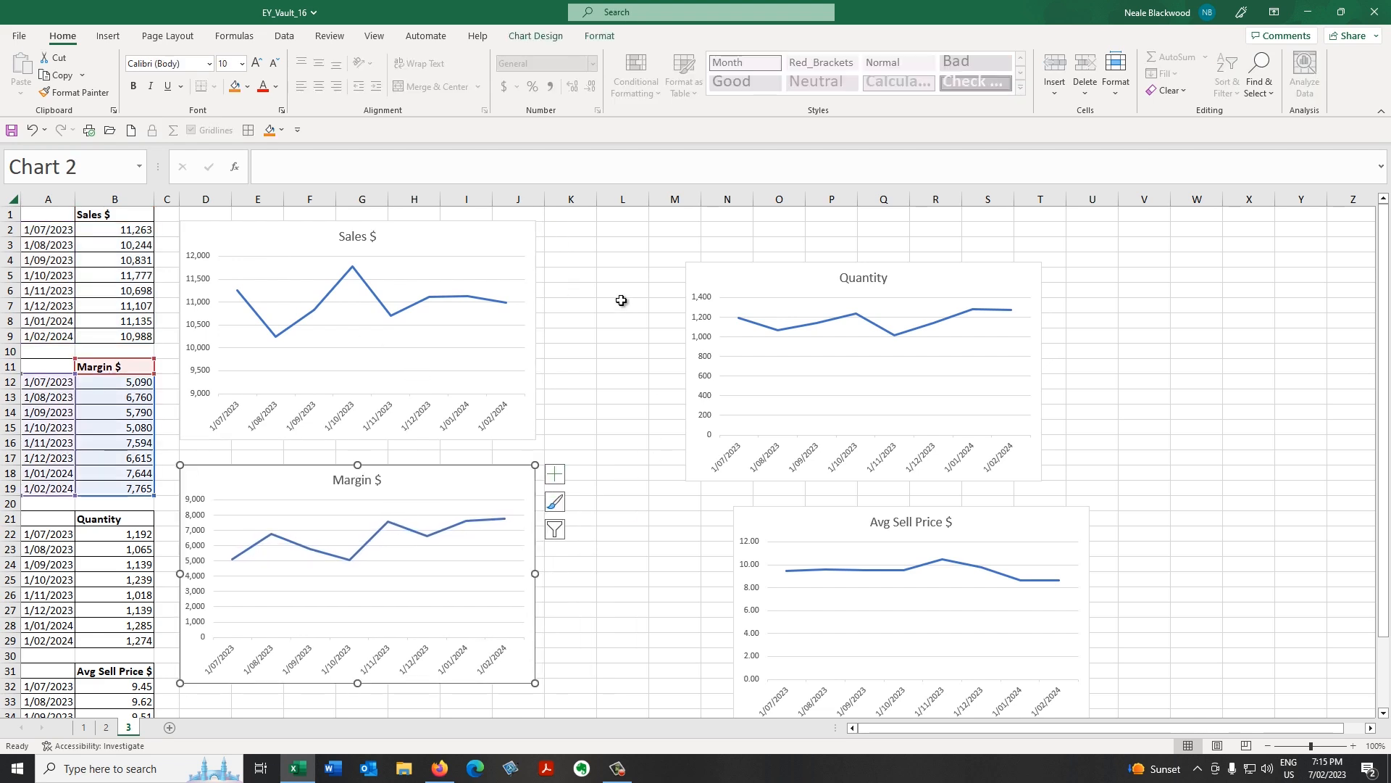
left_click(621, 304)
Step: Move the Sales $ chart out to about column F, row 4, and shift the Margin $ chart out of its aligned position
left_click(450, 251)
left_click_drag(722, 380, 881, 433)
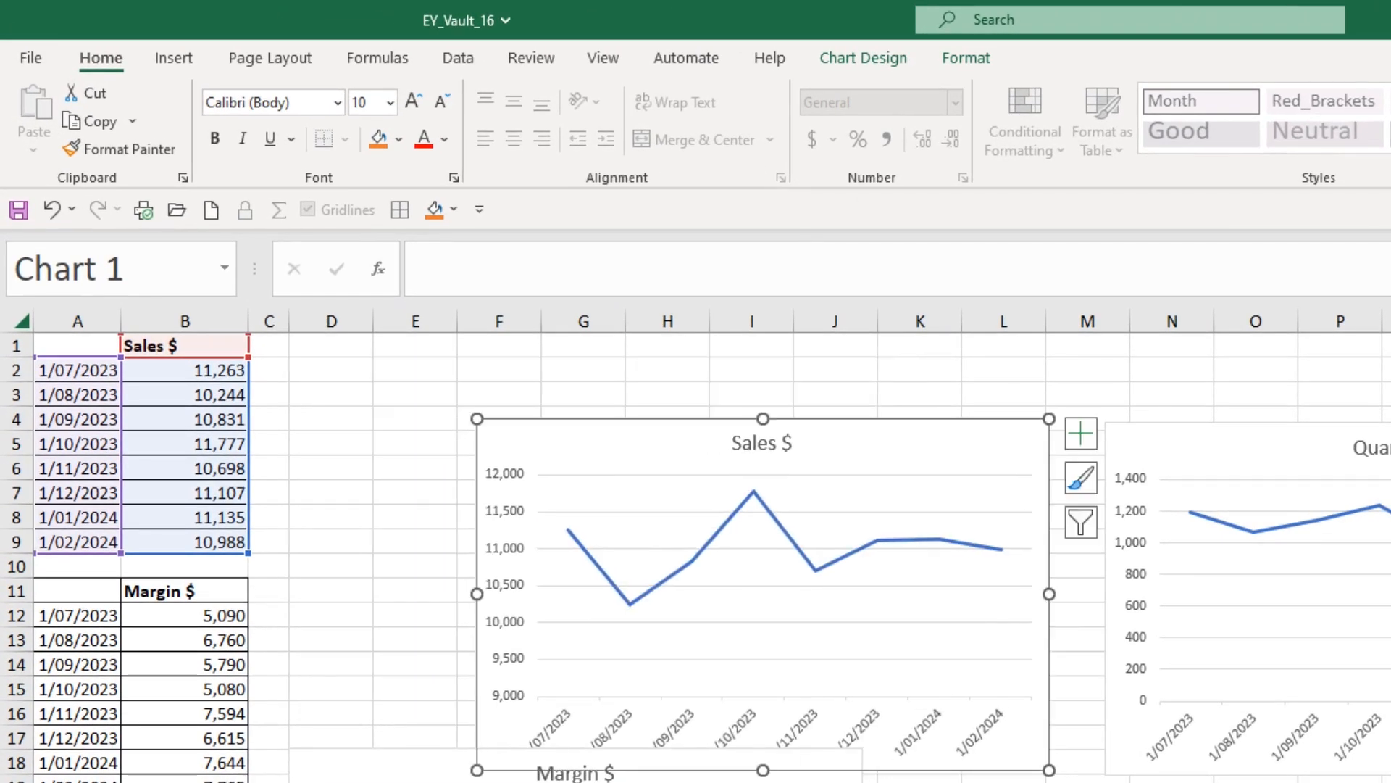
left_click_drag(350, 761, 363, 782)
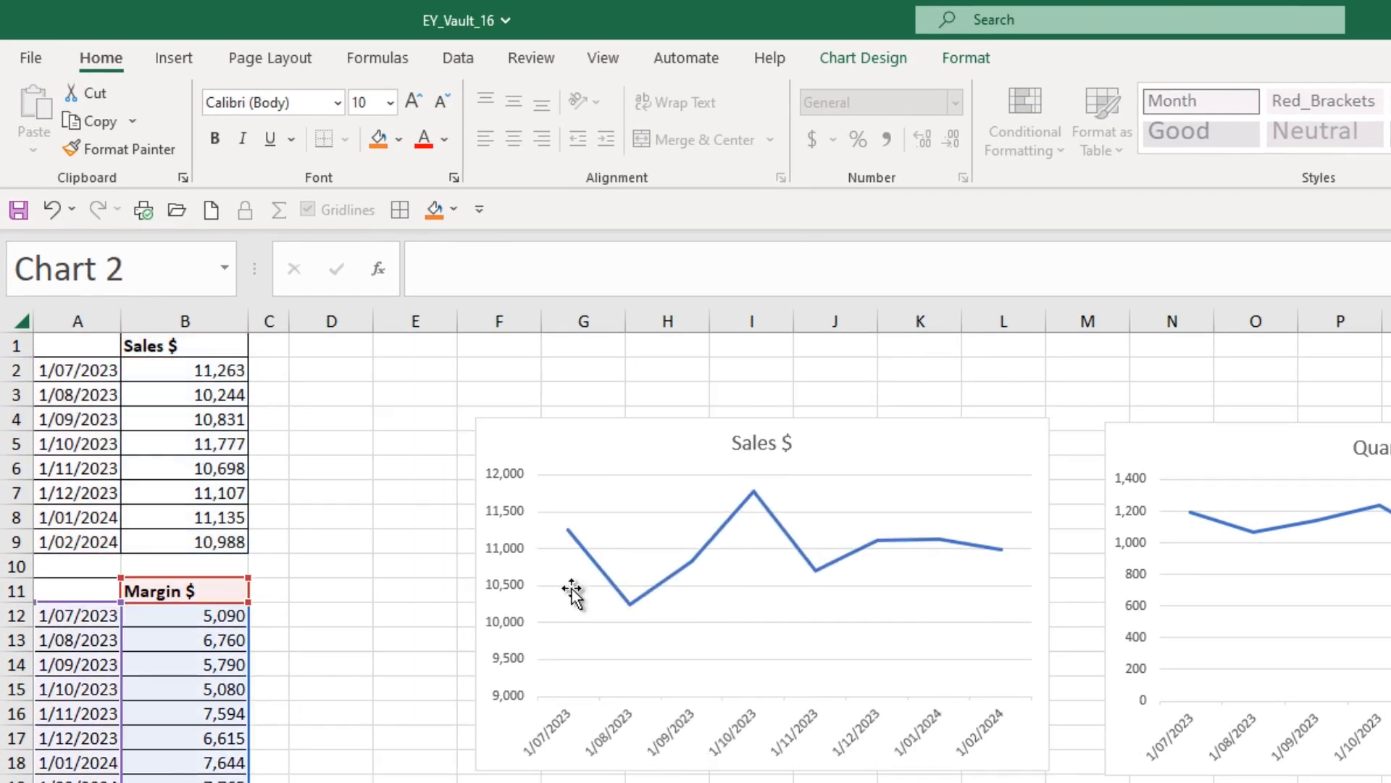
Step: Snap the Sales $ chart to the cell grid at D3 and the Margin $ chart beneath it at D19
left_click(627, 440)
left_click_drag(627, 440, 610, 432)
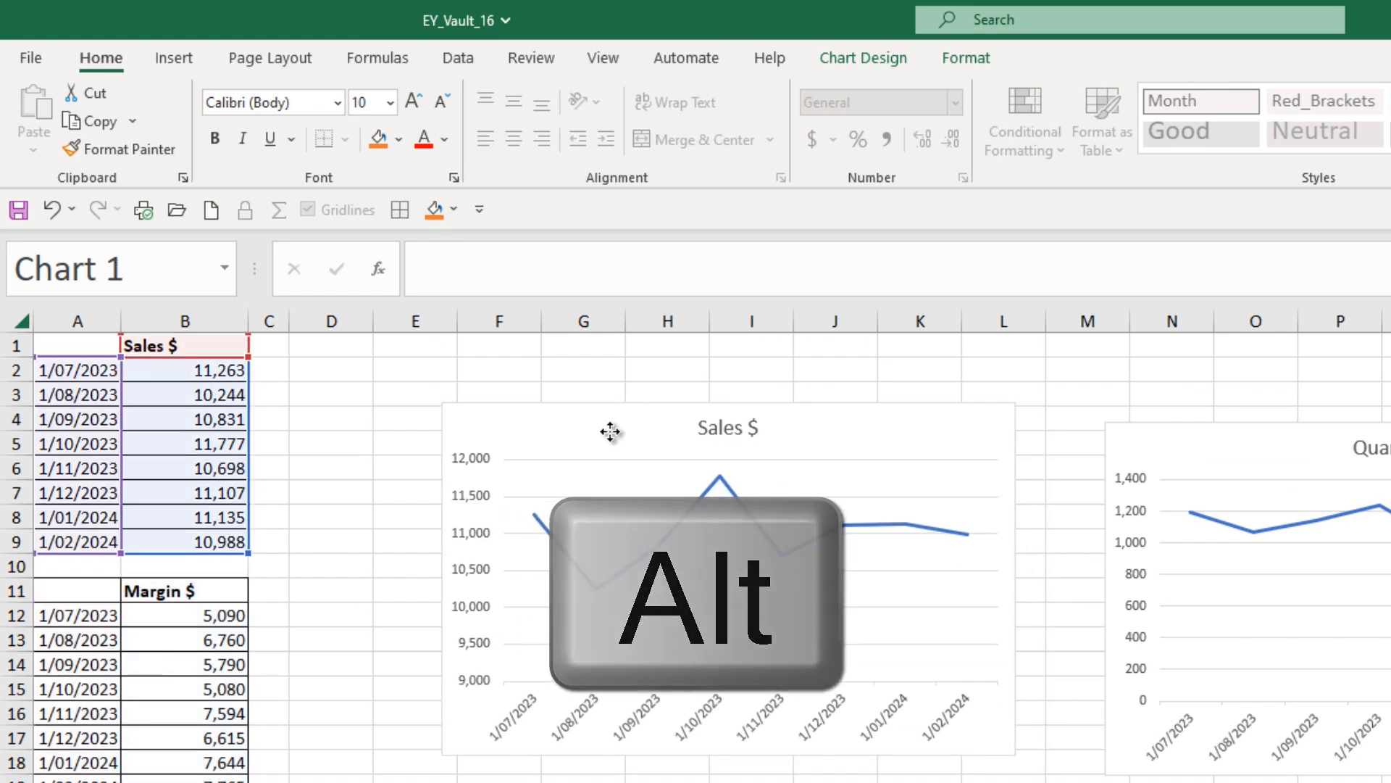
key("alt")
left_click_drag(610, 431, 459, 408)
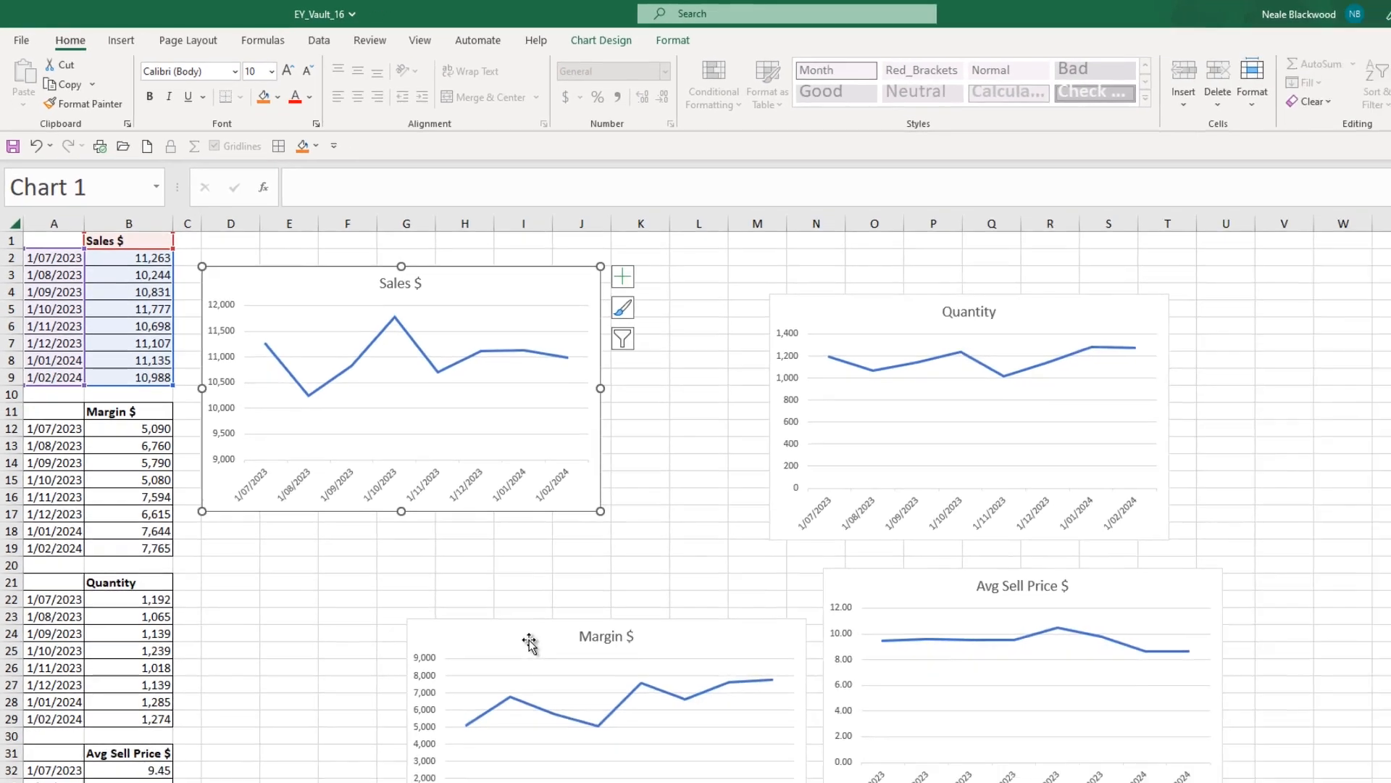
left_click(471, 574)
left_click_drag(432, 557, 290, 501)
Step: Snap the Quantity chart to the cell grid at L3 and the Avg Sell Price $ chart beneath it at L19
left_click_drag(761, 278, 677, 250)
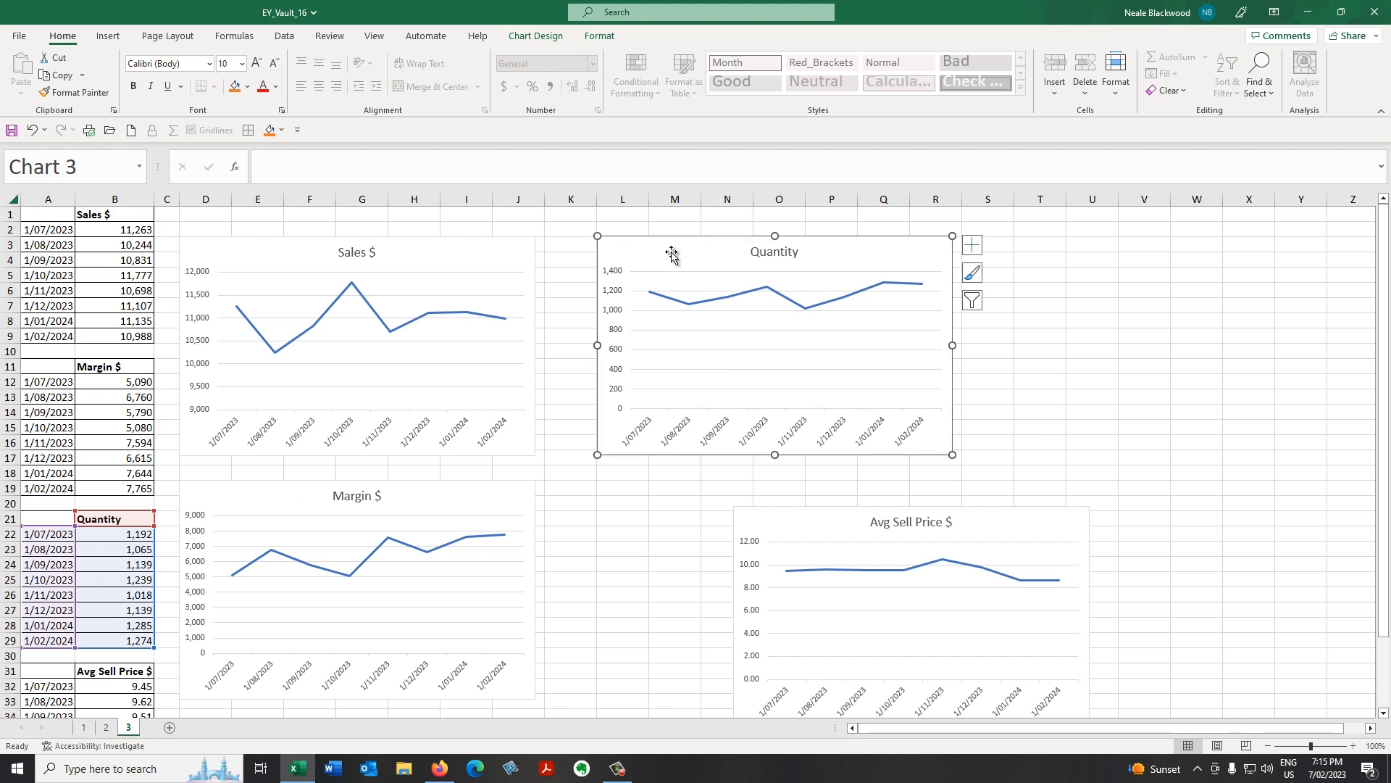
left_click_drag(786, 527, 643, 478)
left_click_drag(650, 259, 647, 255)
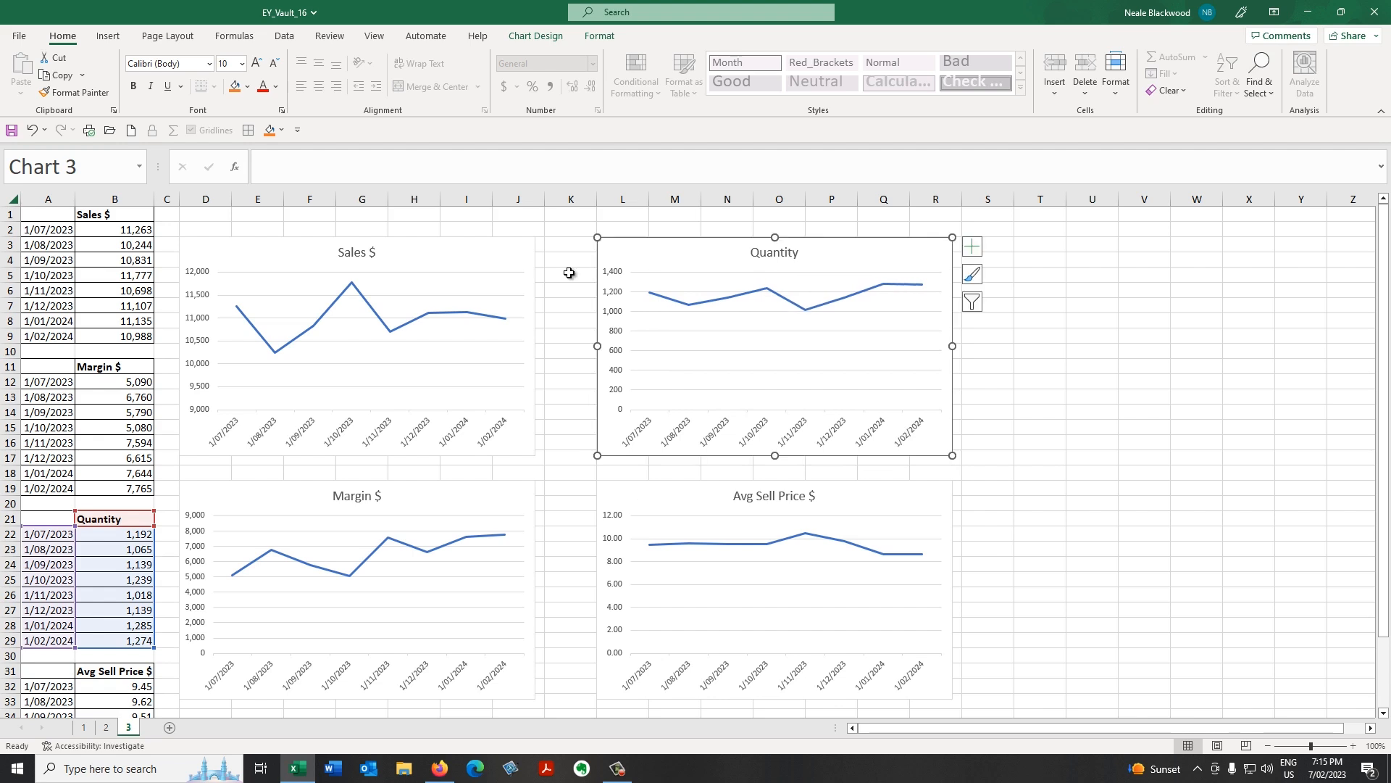
left_click(568, 273)
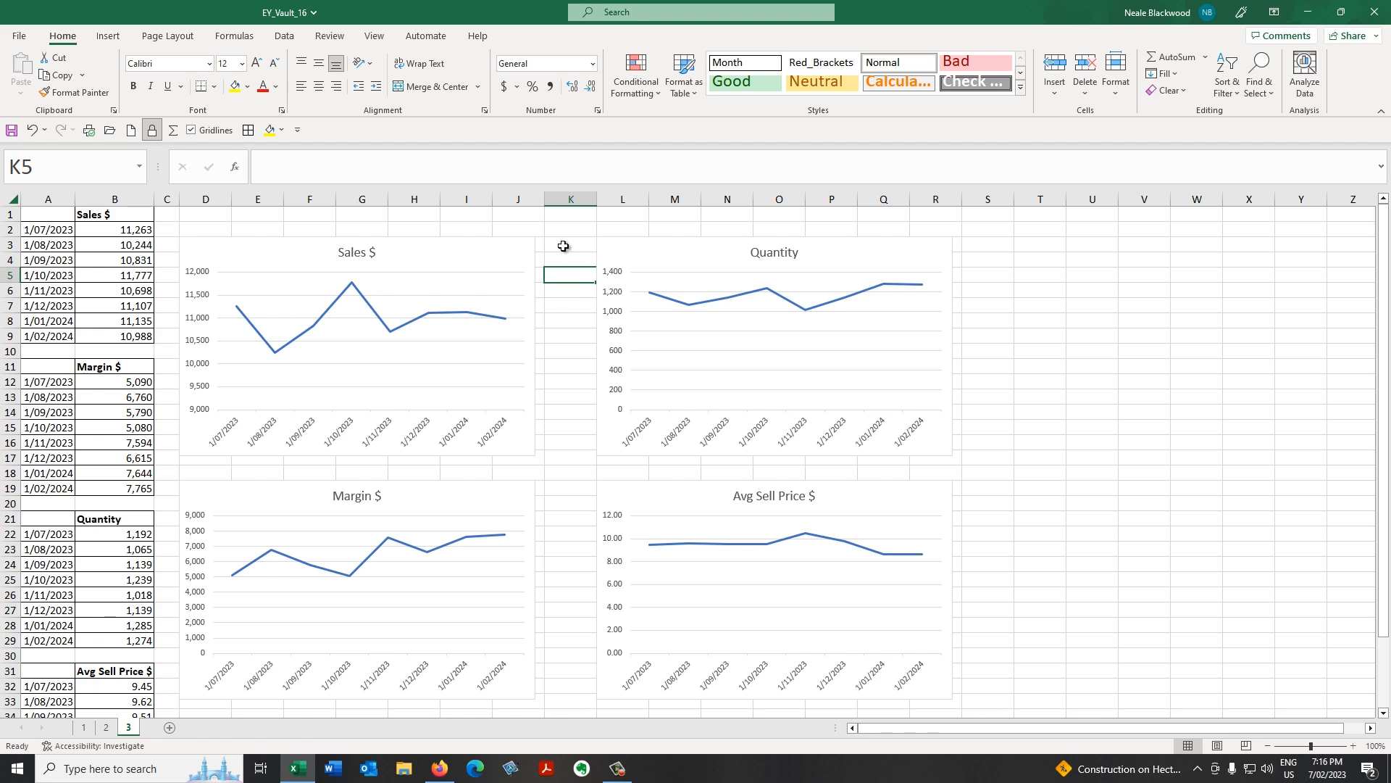
Step: Scatter the four charts freehand, placing Sales $ near D5, Quantity near K1, Margin $ near D21 and Avg Sell Price $ near K17
left_click(461, 262)
left_click_drag(461, 262, 482, 289)
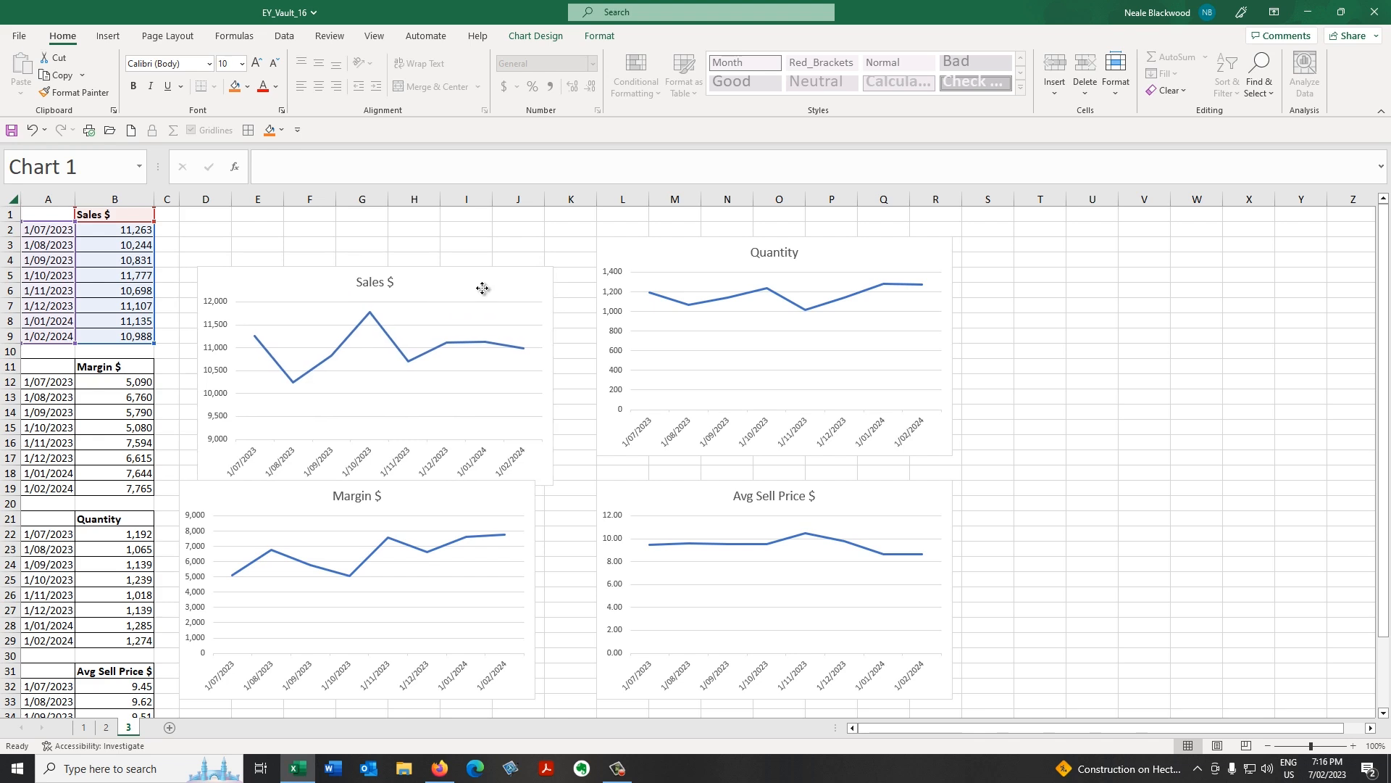
left_click_drag(621, 273, 594, 250)
left_click_drag(515, 505, 555, 542)
left_click(659, 487)
left_click_drag(658, 488, 642, 463)
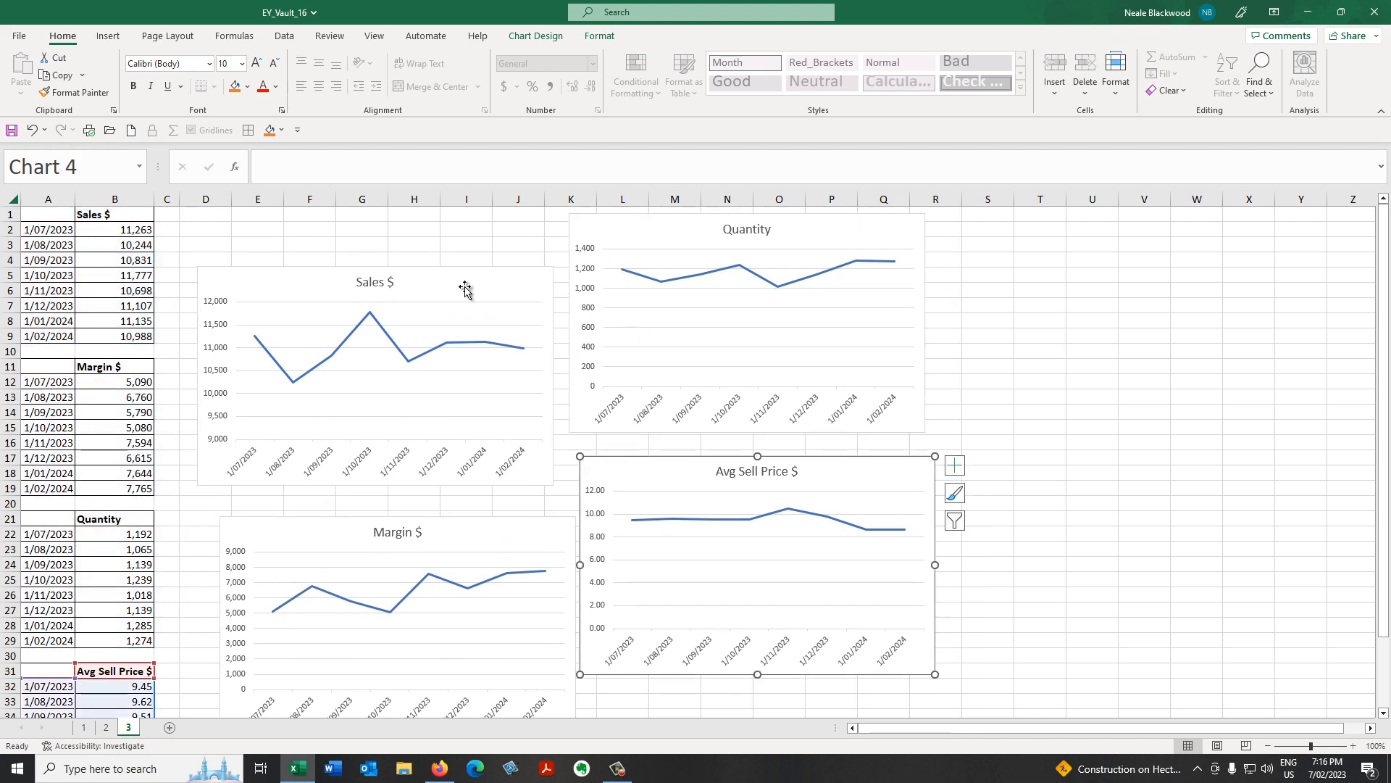
Step: Align the tops of the Sales $ and Quantity charts, and snap the pair so Sales $ starts at D2
left_click(465, 290)
key("ctrl")
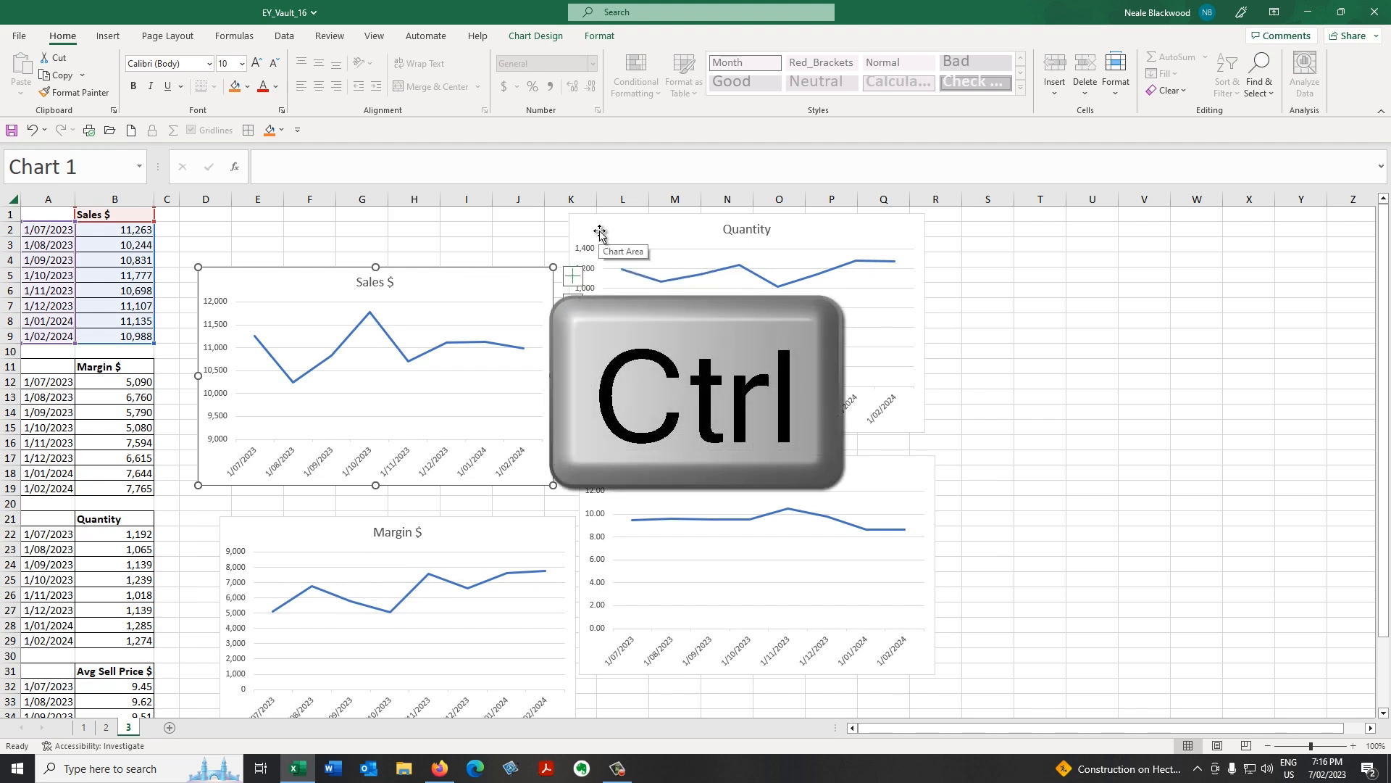
left_click(616, 227, "ctrl")
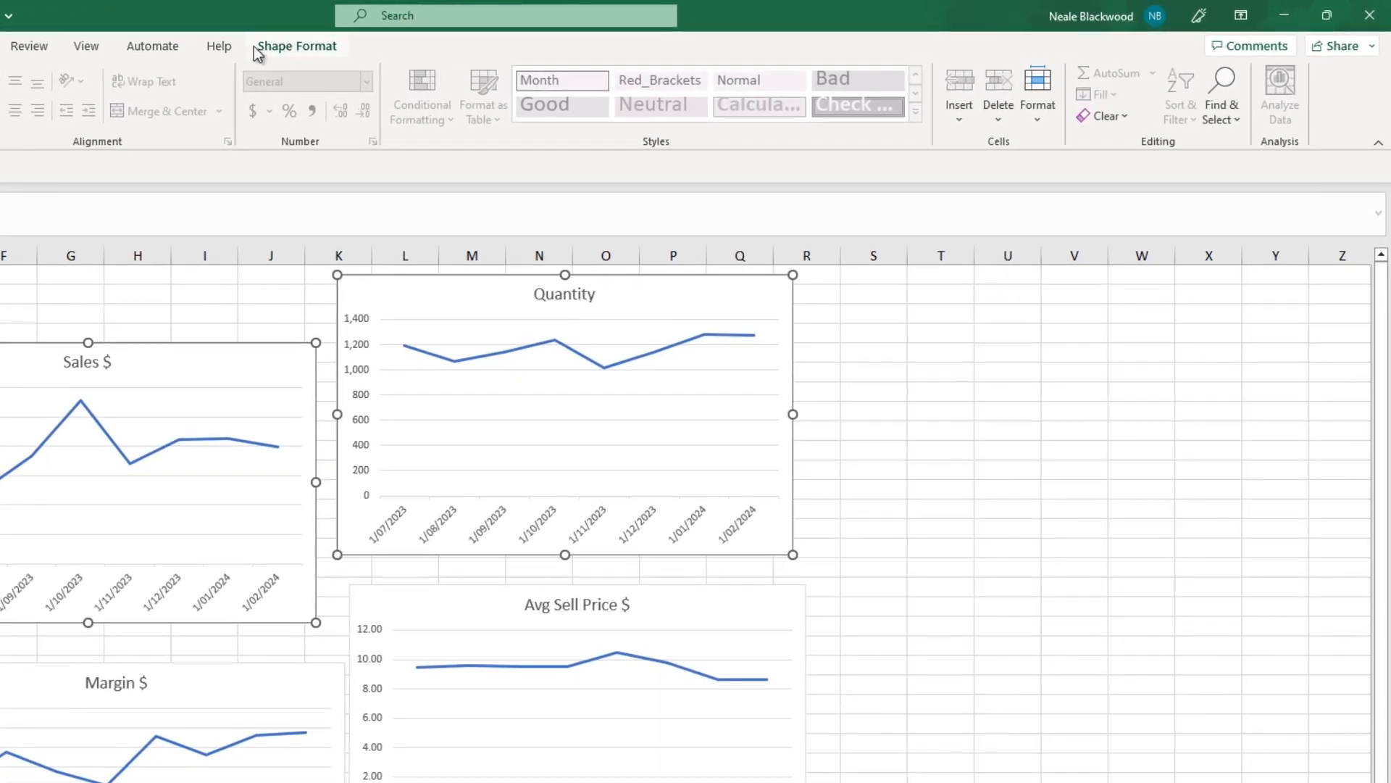
left_click(294, 46)
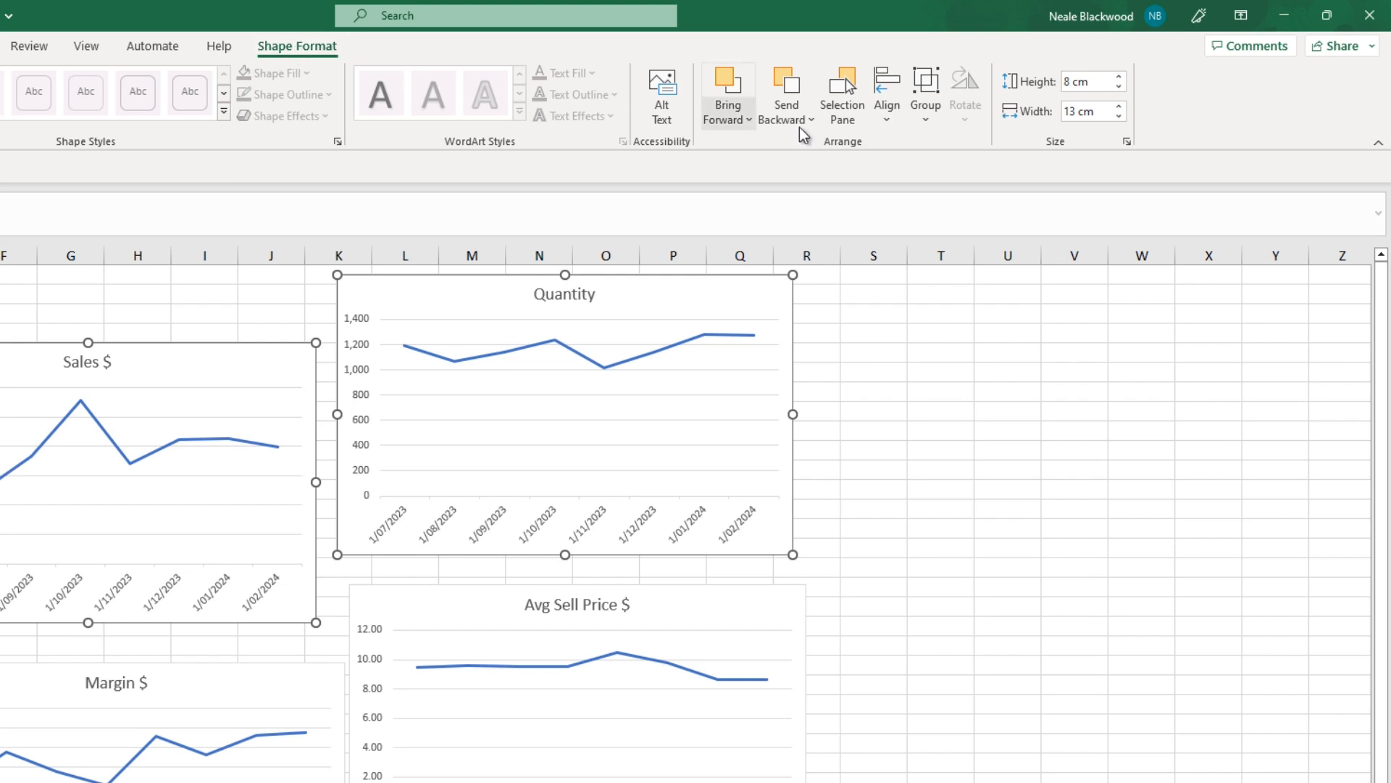
left_click(894, 119)
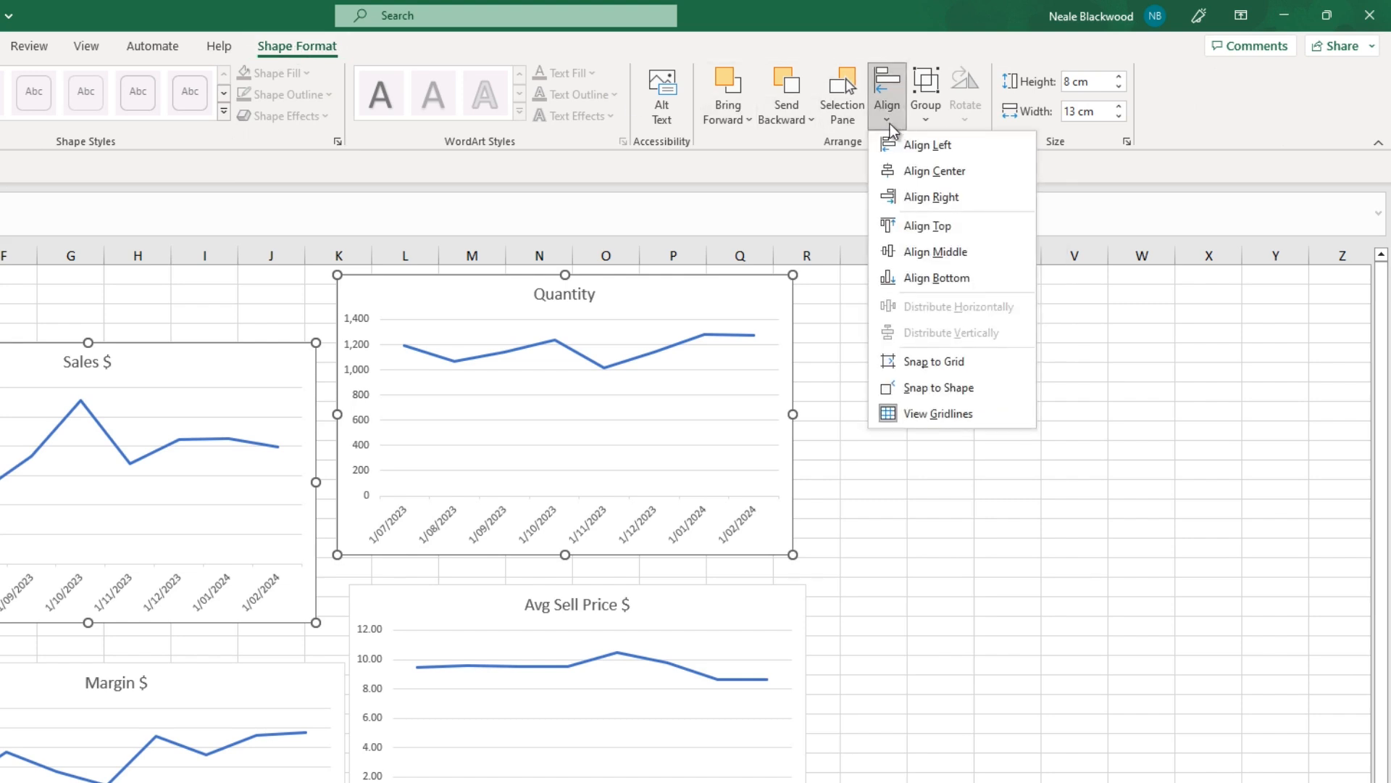
left_click(963, 230)
left_click_drag(637, 229, 630, 242)
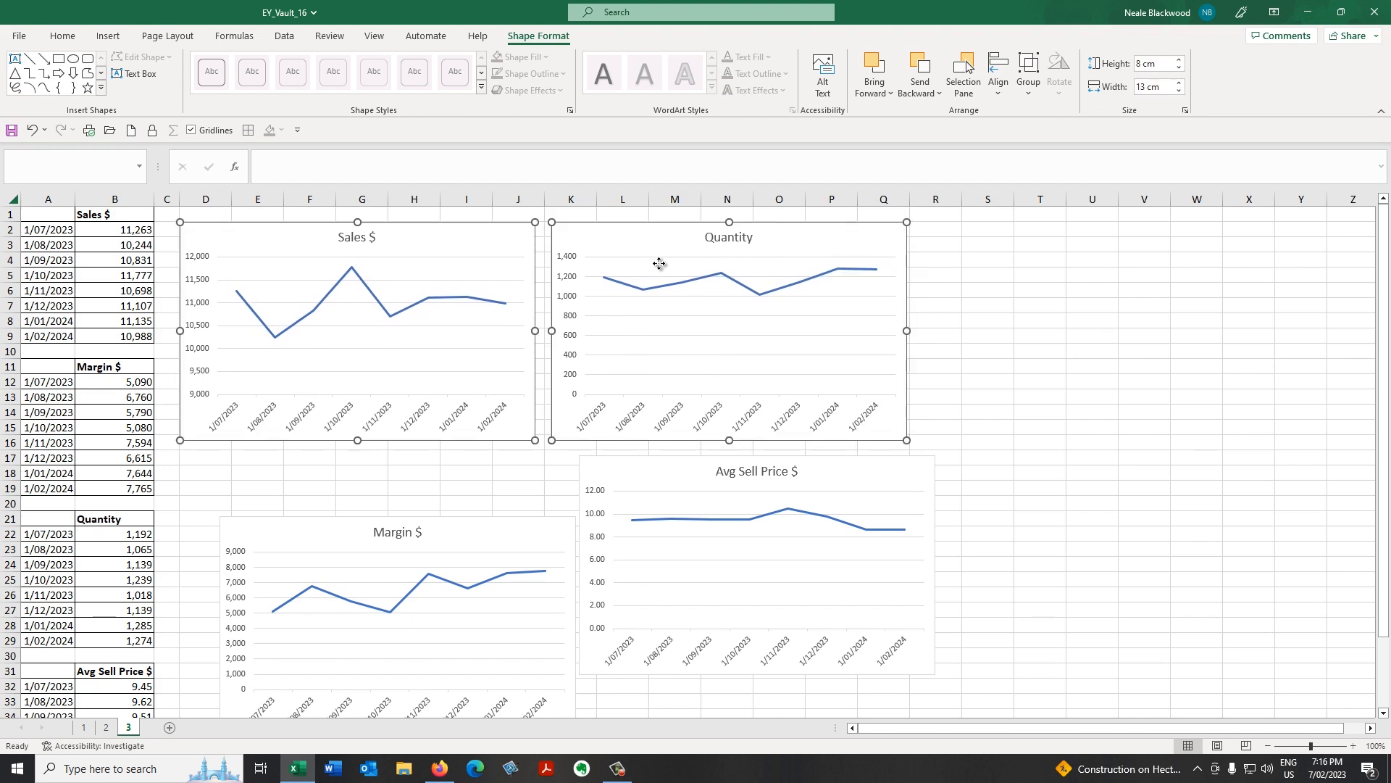
Step: Align the tops of the Margin $ and Avg Sell Price $ charts, and snap the pair so Margin $ starts at D17
left_click(555, 523)
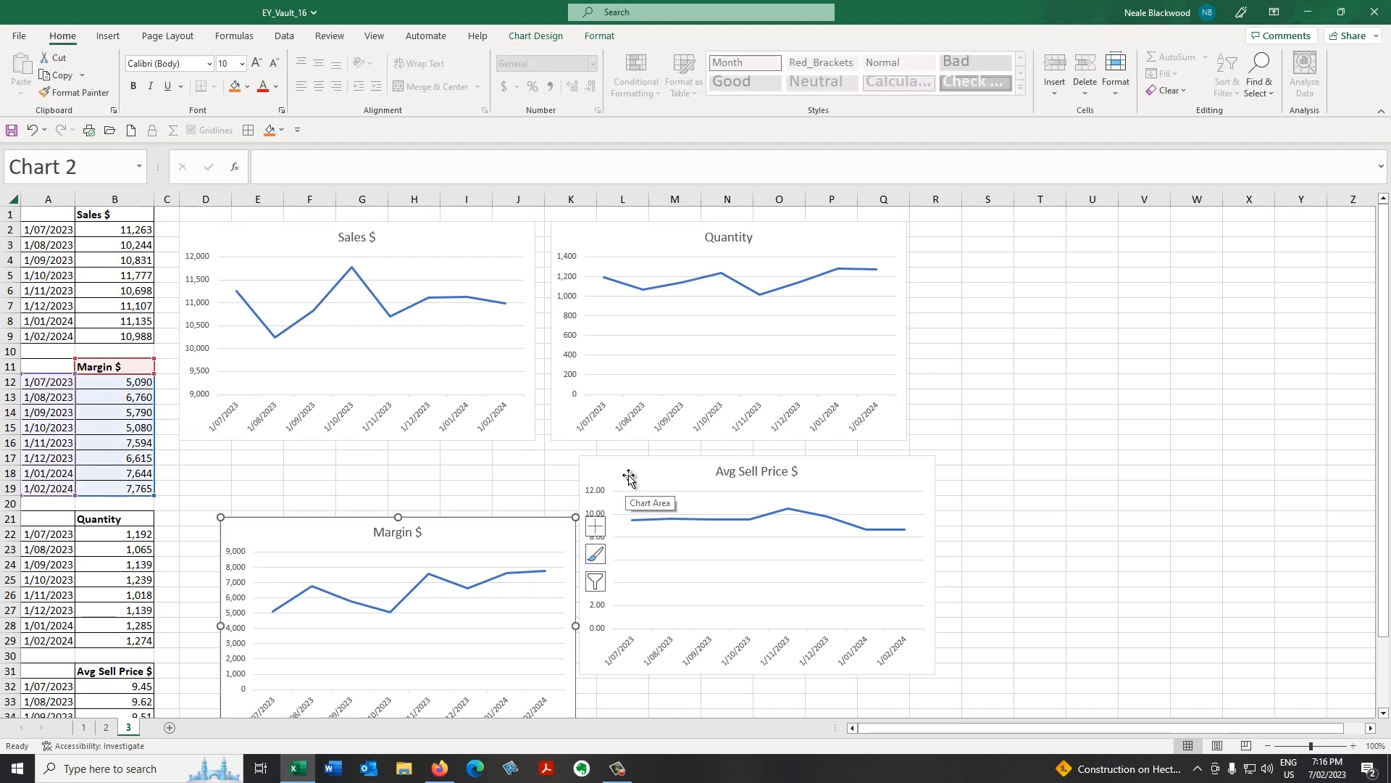
left_click(630, 475, "ctrl")
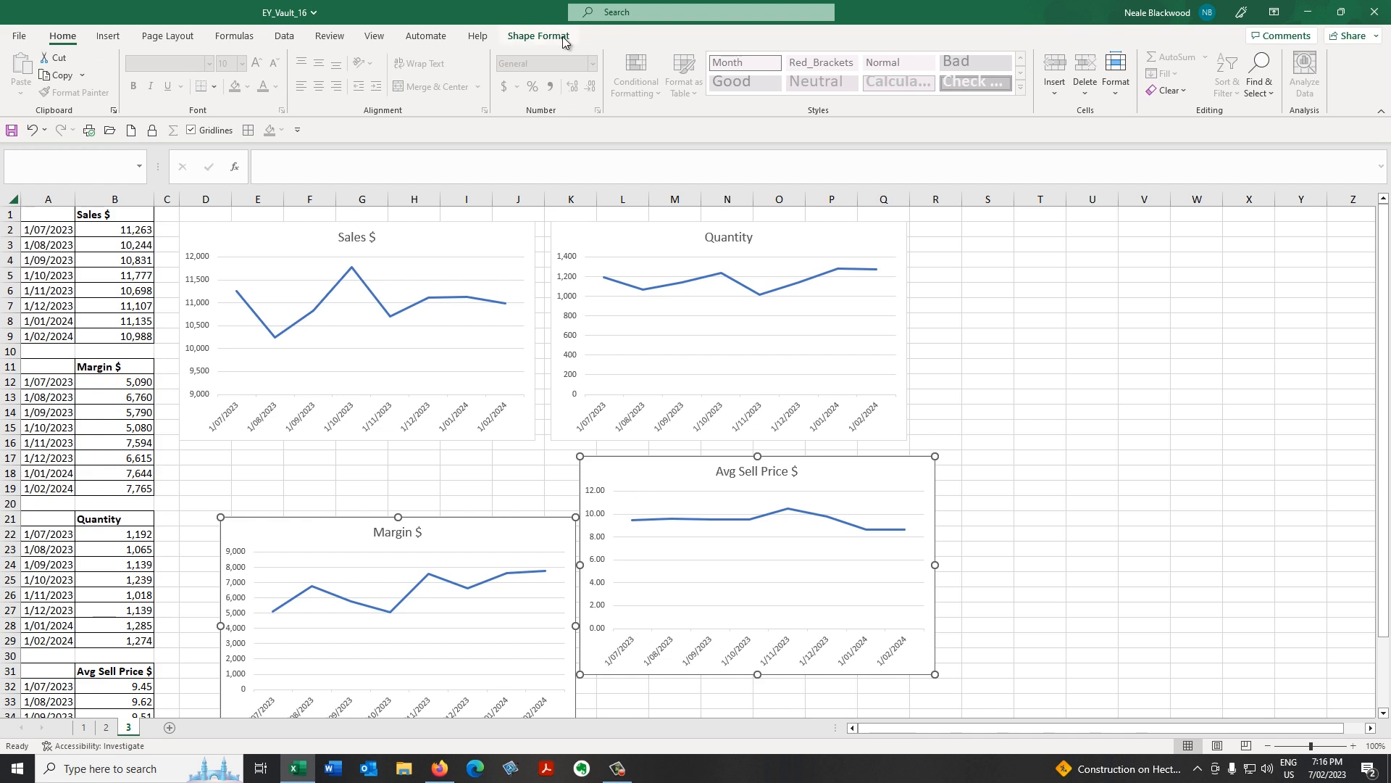
left_click(538, 36)
left_click(998, 86)
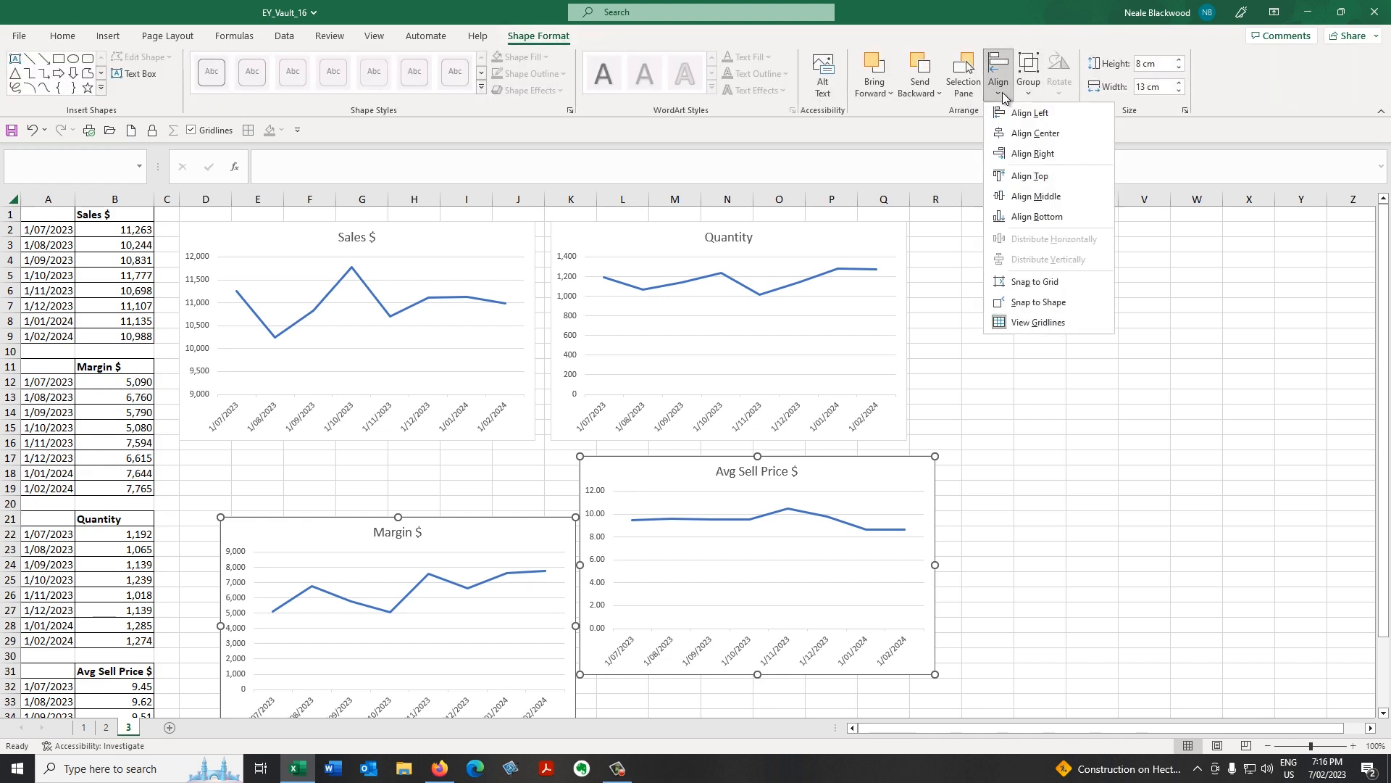
left_click(1036, 173)
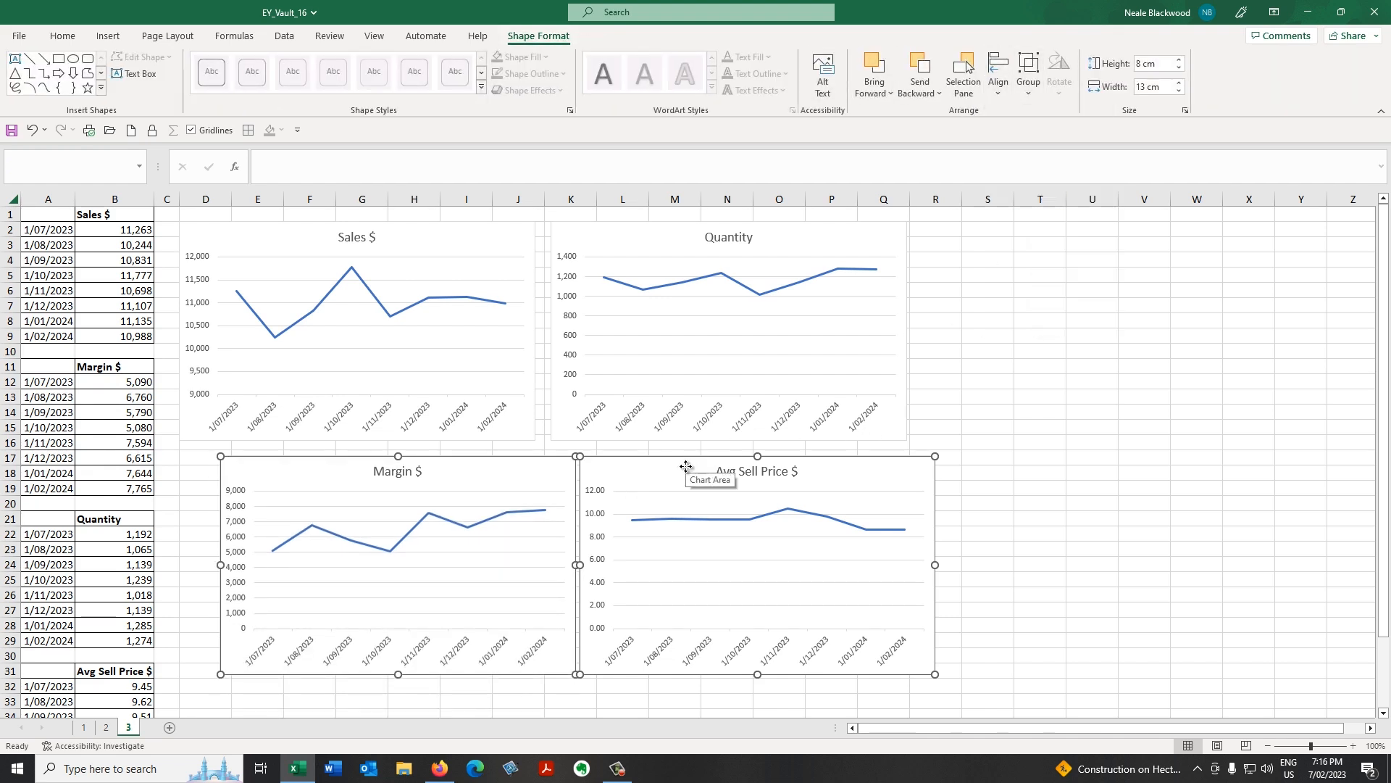
left_click_drag(685, 468, 643, 460)
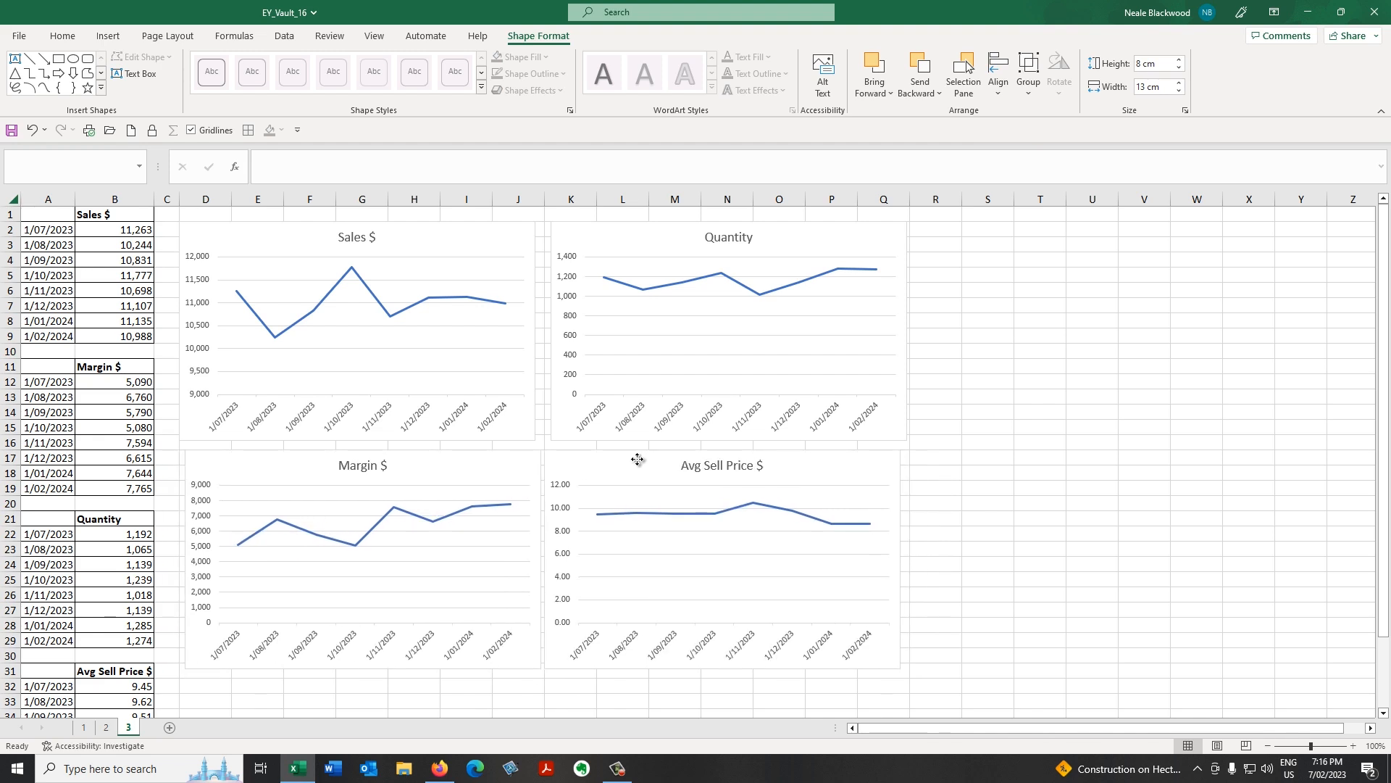
left_click_drag(272, 471, 266, 471)
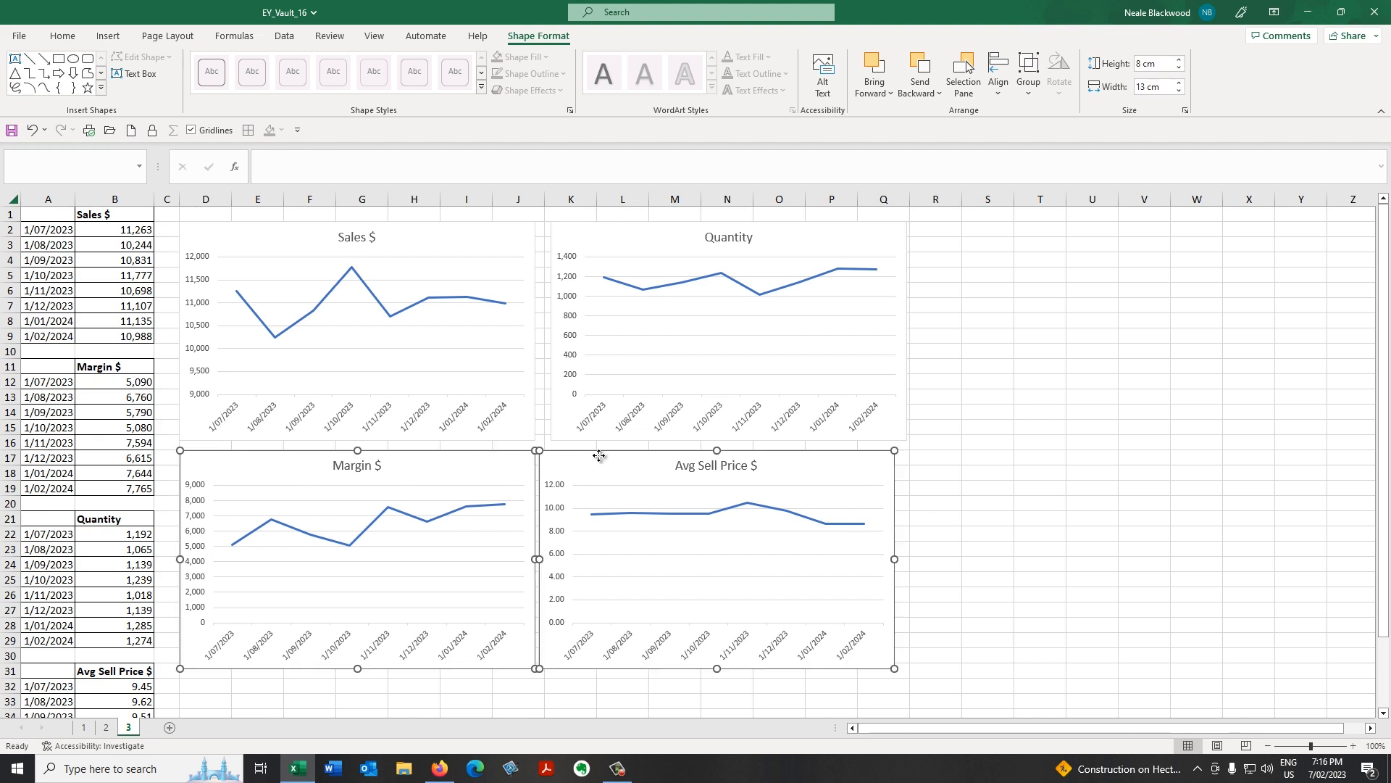
Step: Move only the Avg Sell Price $ chart away from Margin $ to late in column K, keeping its top at row 17
key("Escape")
left_click(579, 463)
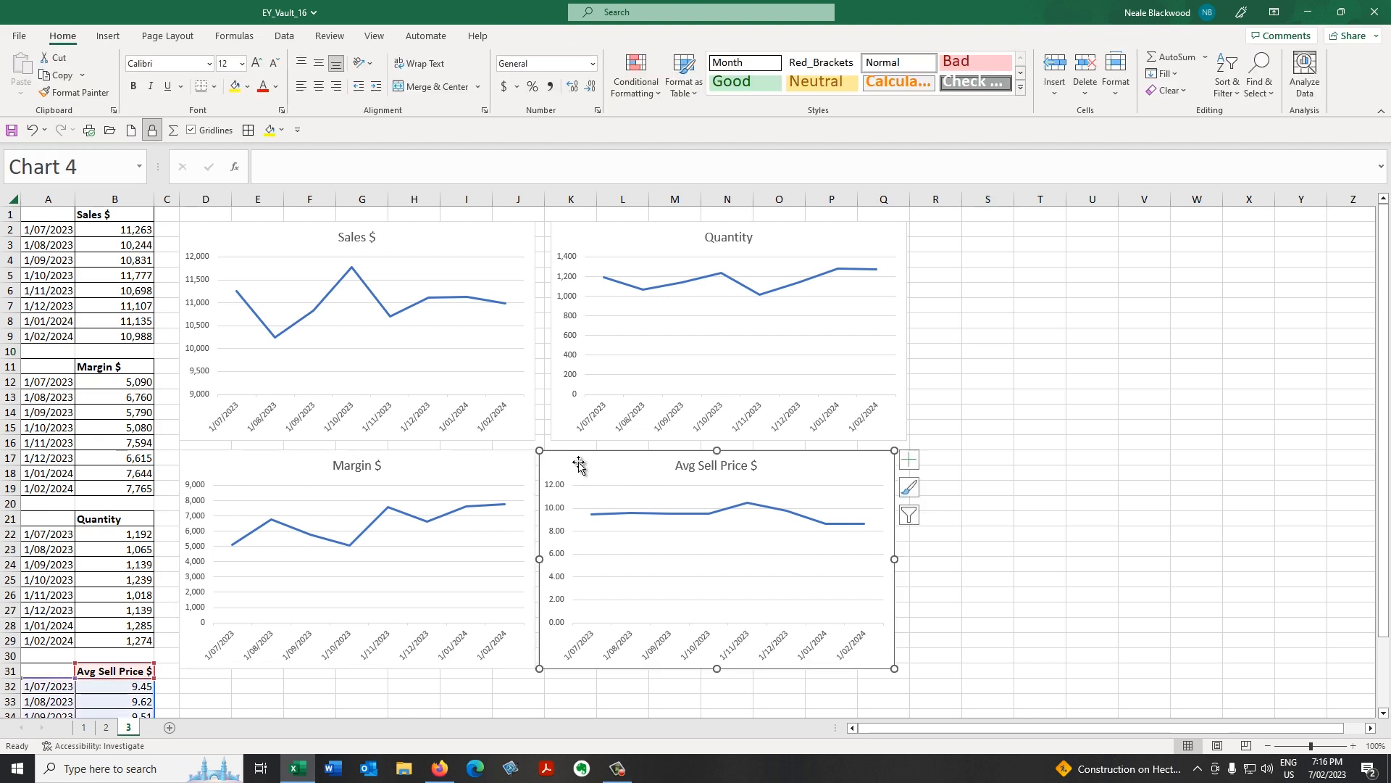
left_click_drag(580, 463, 616, 470)
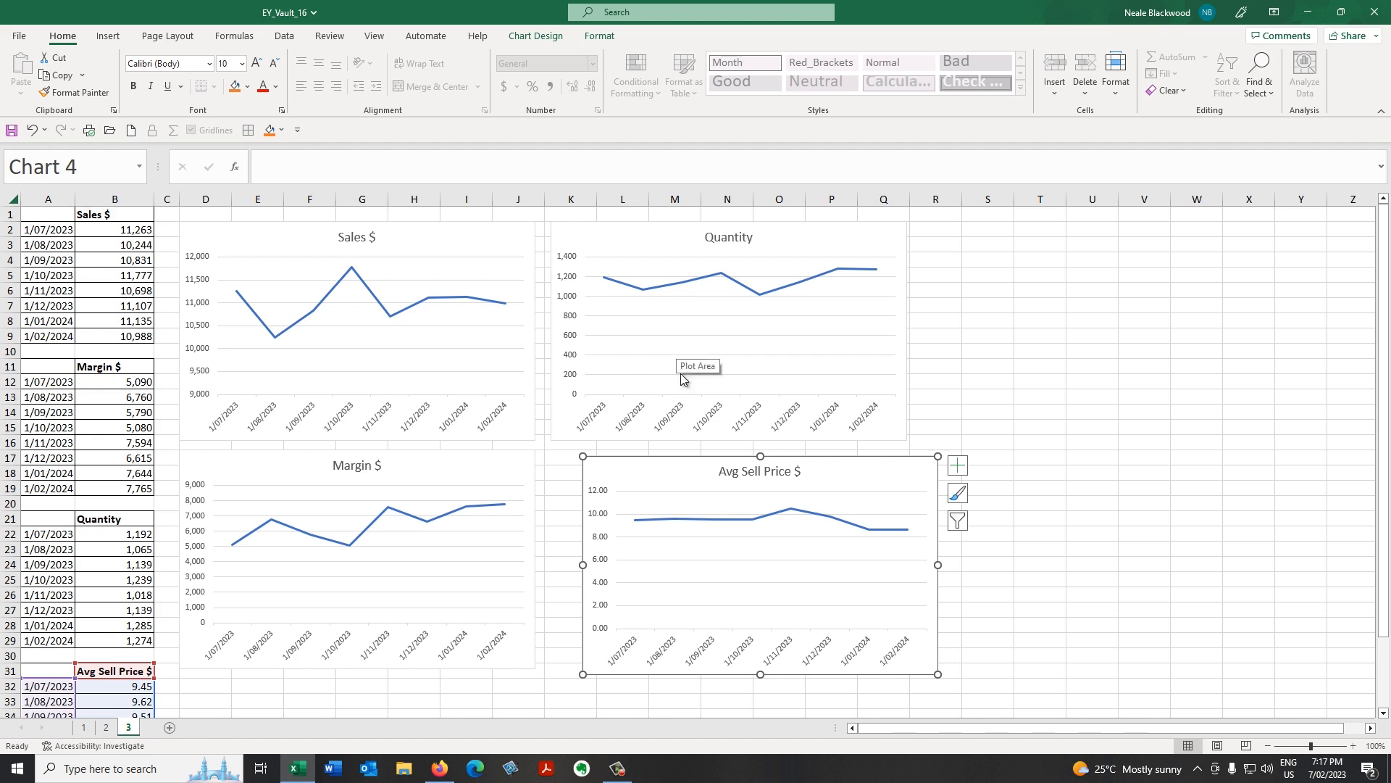
left_click_drag(659, 473, 663, 466)
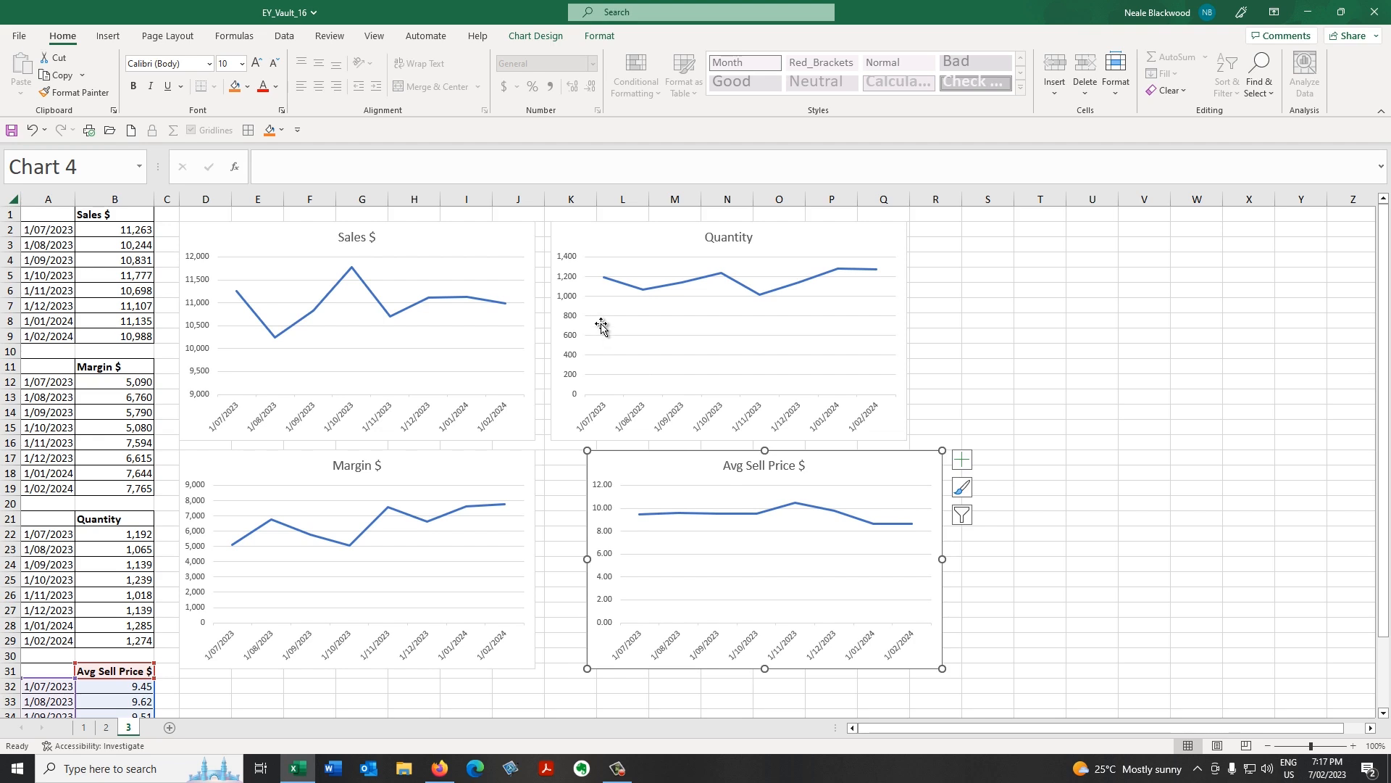
Step: Align the left edges of the Quantity and Avg Sell Price $ charts, and deselect them
left_click(597, 240)
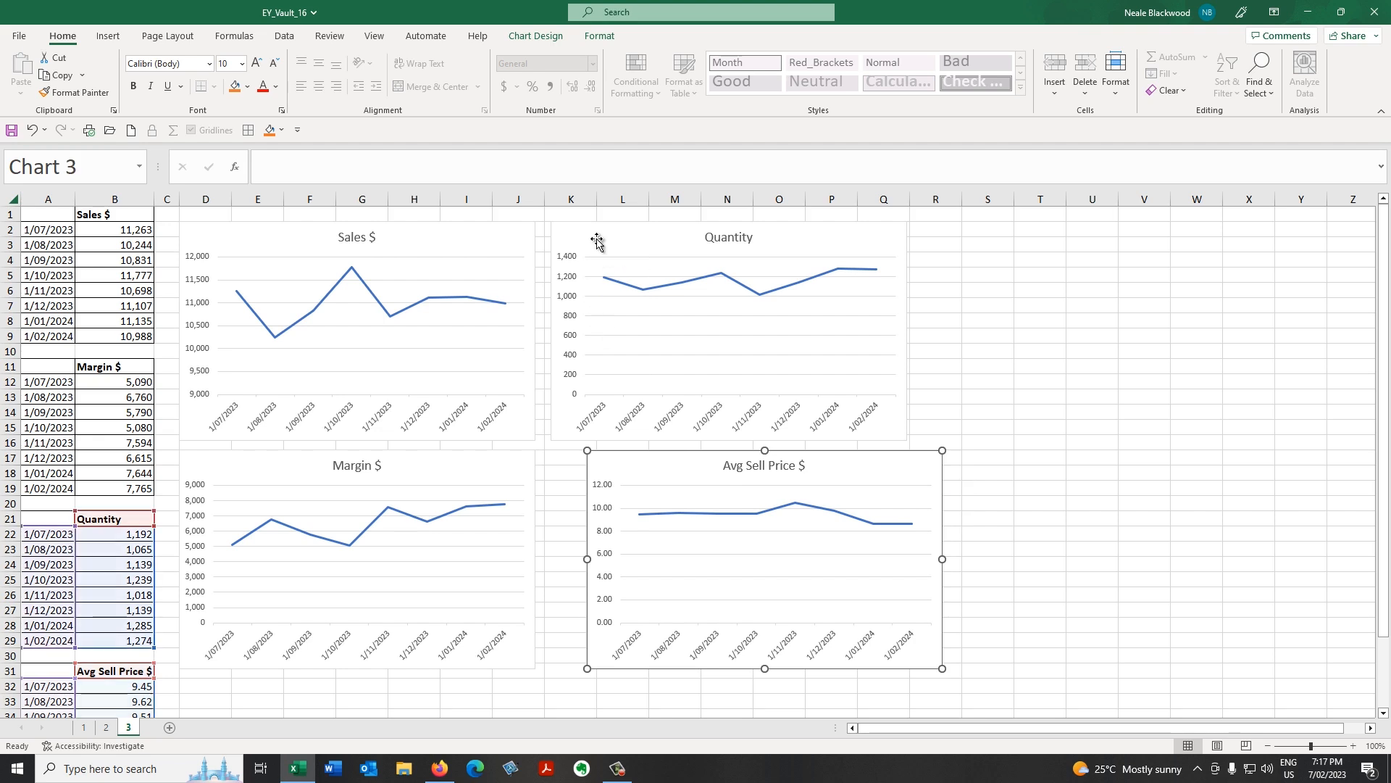
left_click(635, 462, "ctrl")
left_click(542, 38)
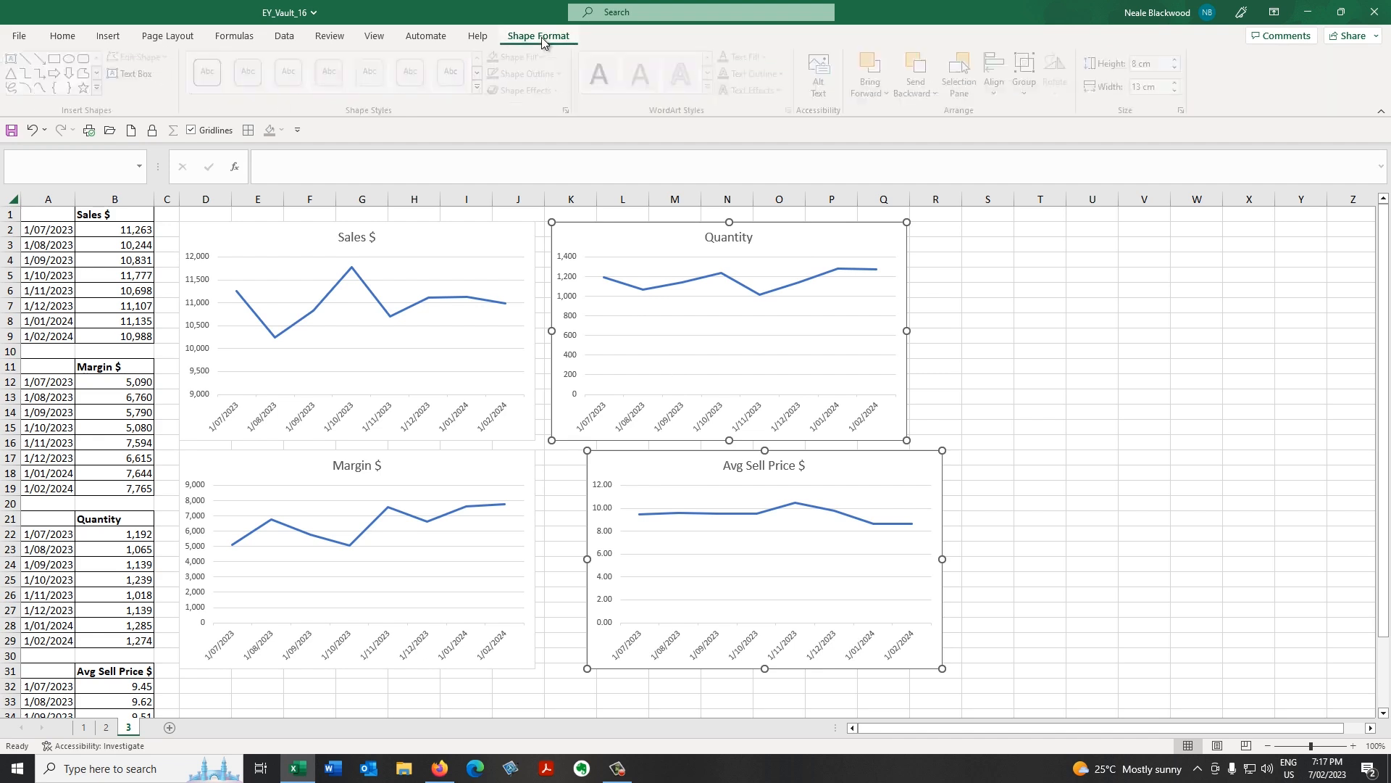
left_click(998, 72)
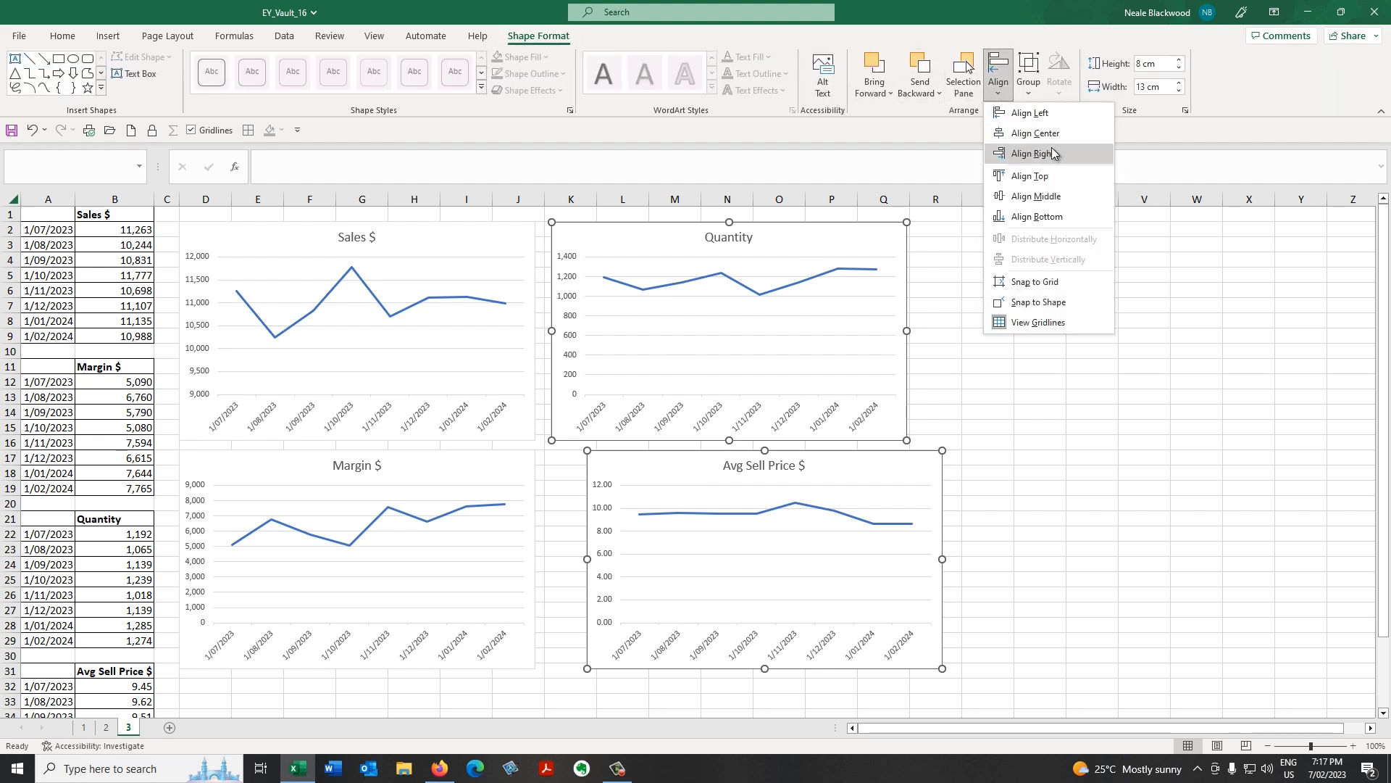
left_click(1060, 113)
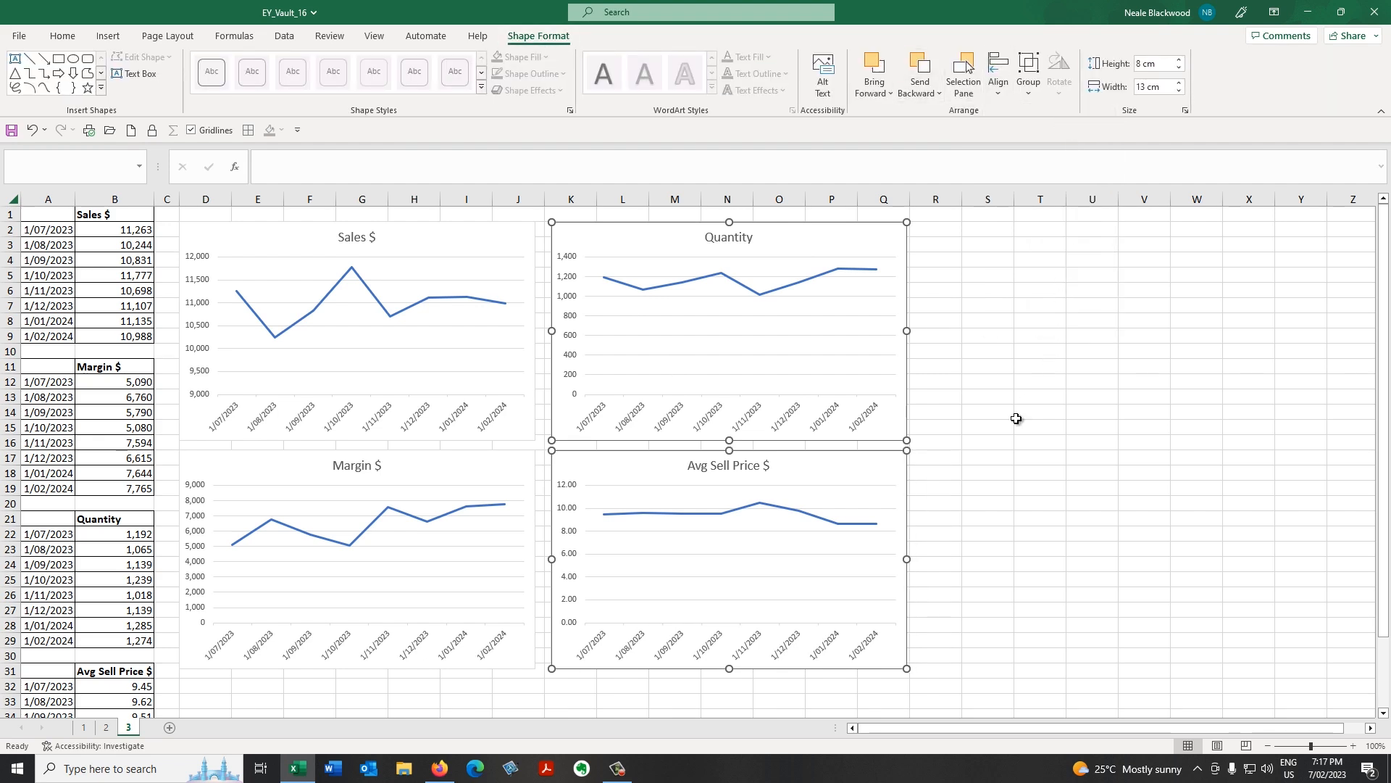
left_click(995, 475)
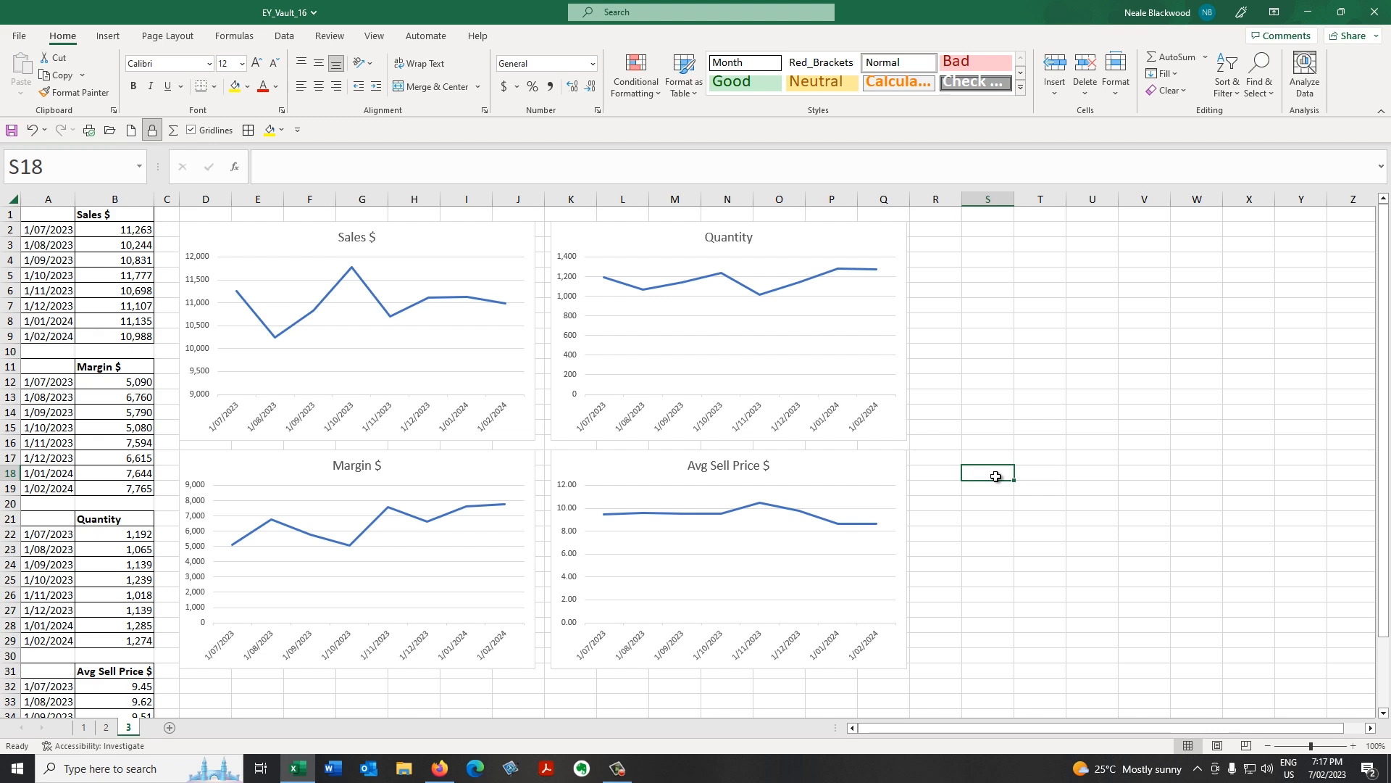
Step: Resize all four charts together to a height of 7 cm and a width of 12 cm, and deselect them
left_click(461, 237)
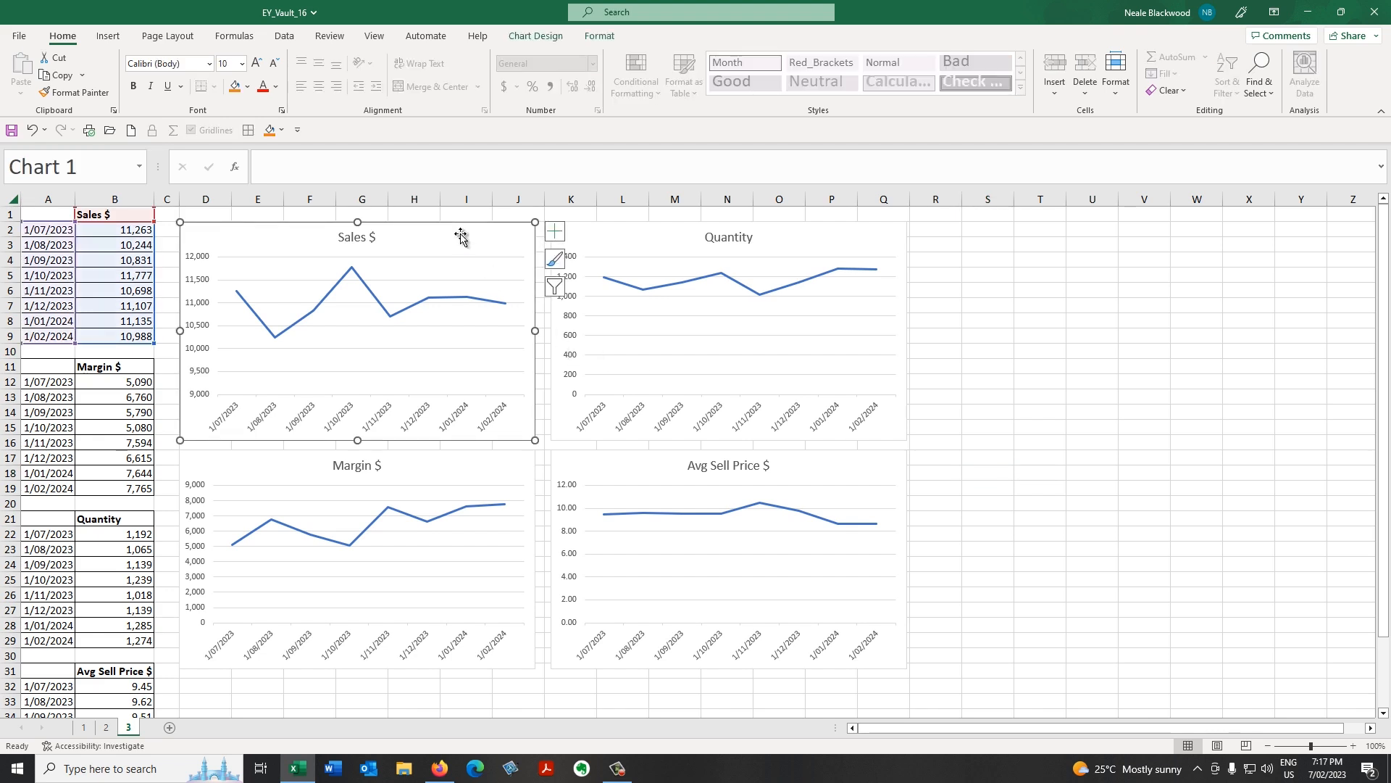
left_click(620, 237, "ctrl")
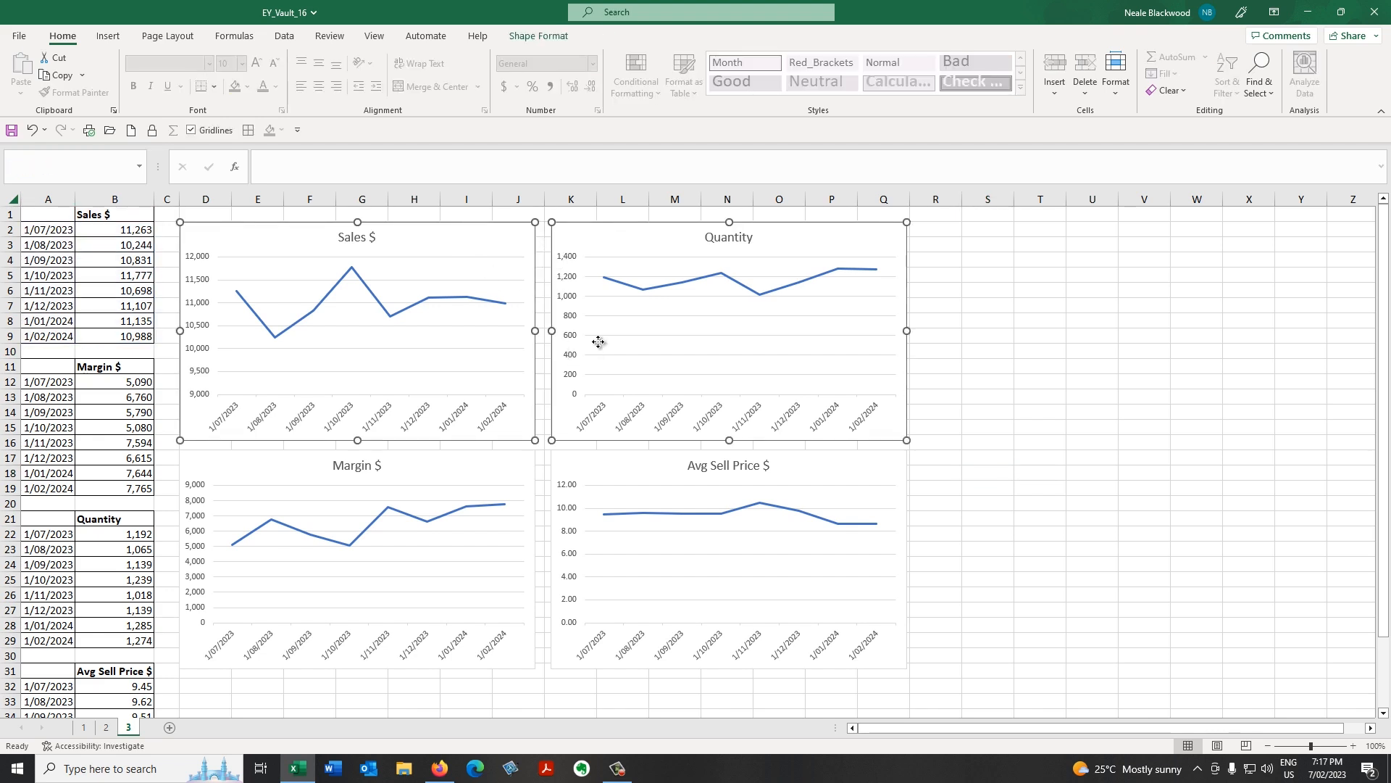
left_click(511, 468, "ctrl")
left_click(601, 471, "ctrl")
left_click(552, 40)
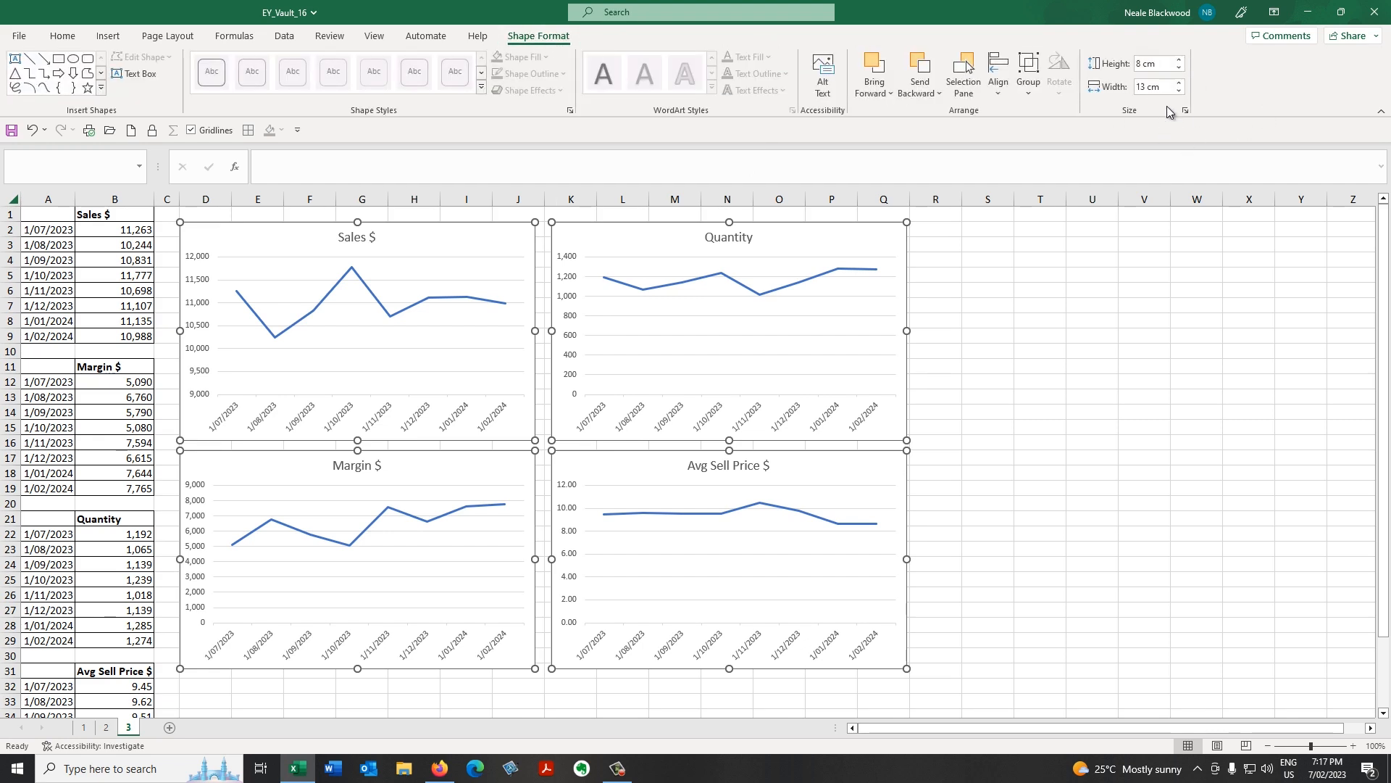
left_click(1148, 63)
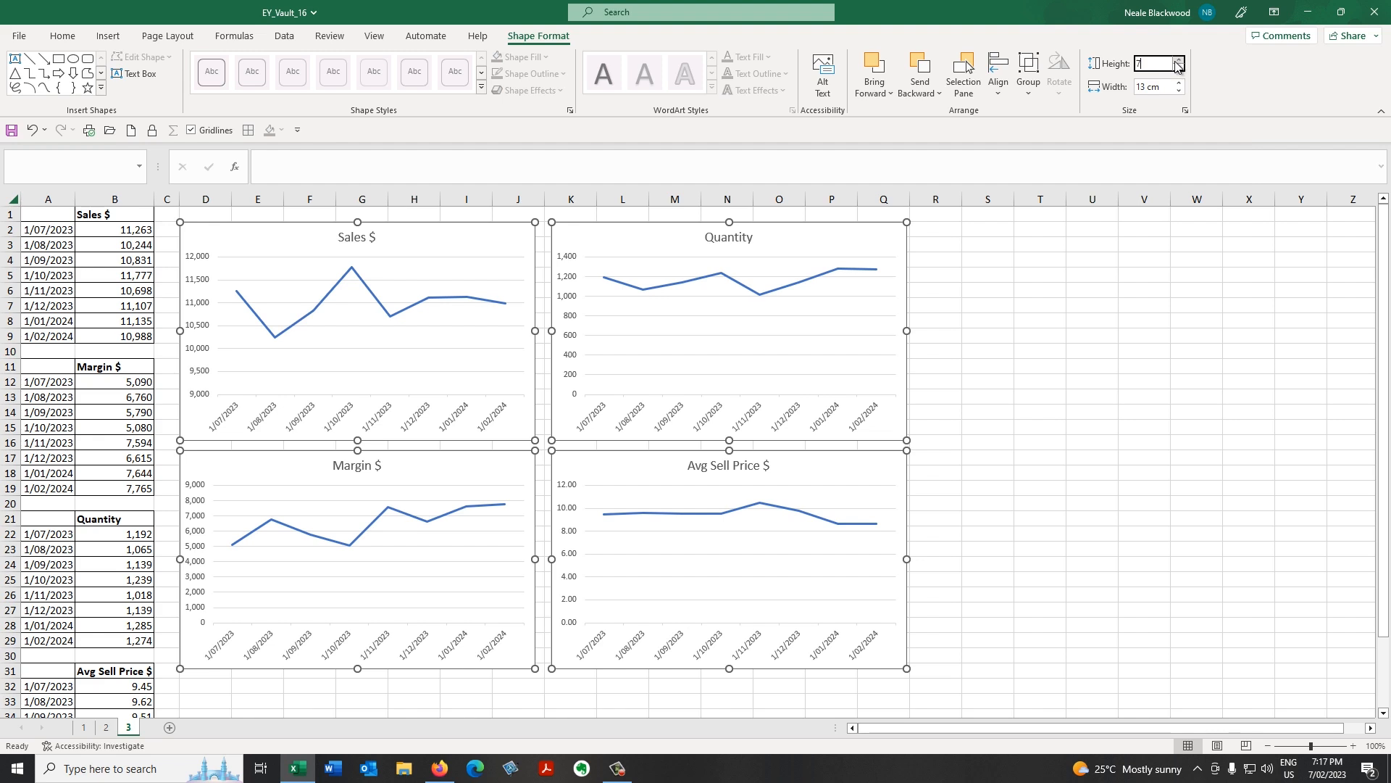
type("7")
key("Return")
left_click(1154, 87)
type("12")
key("Return")
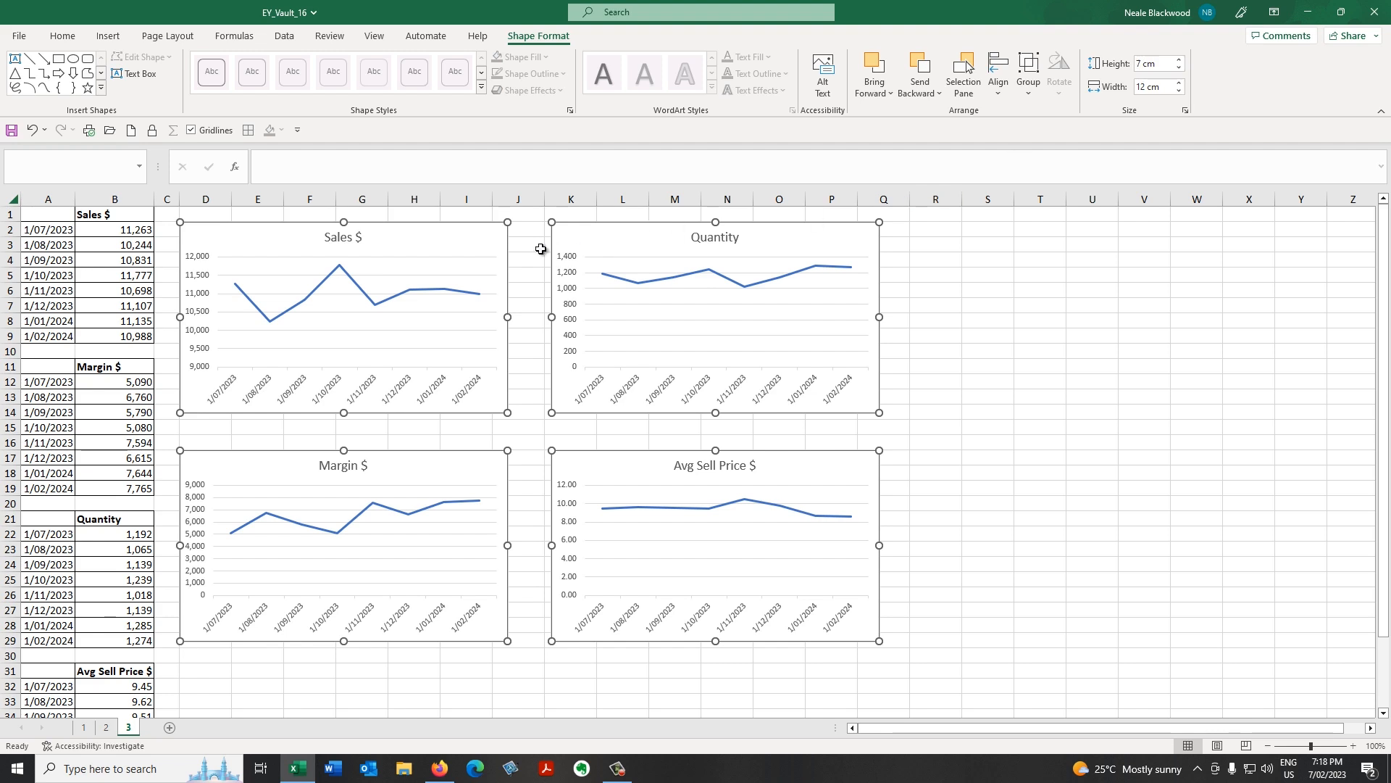
left_click(528, 232)
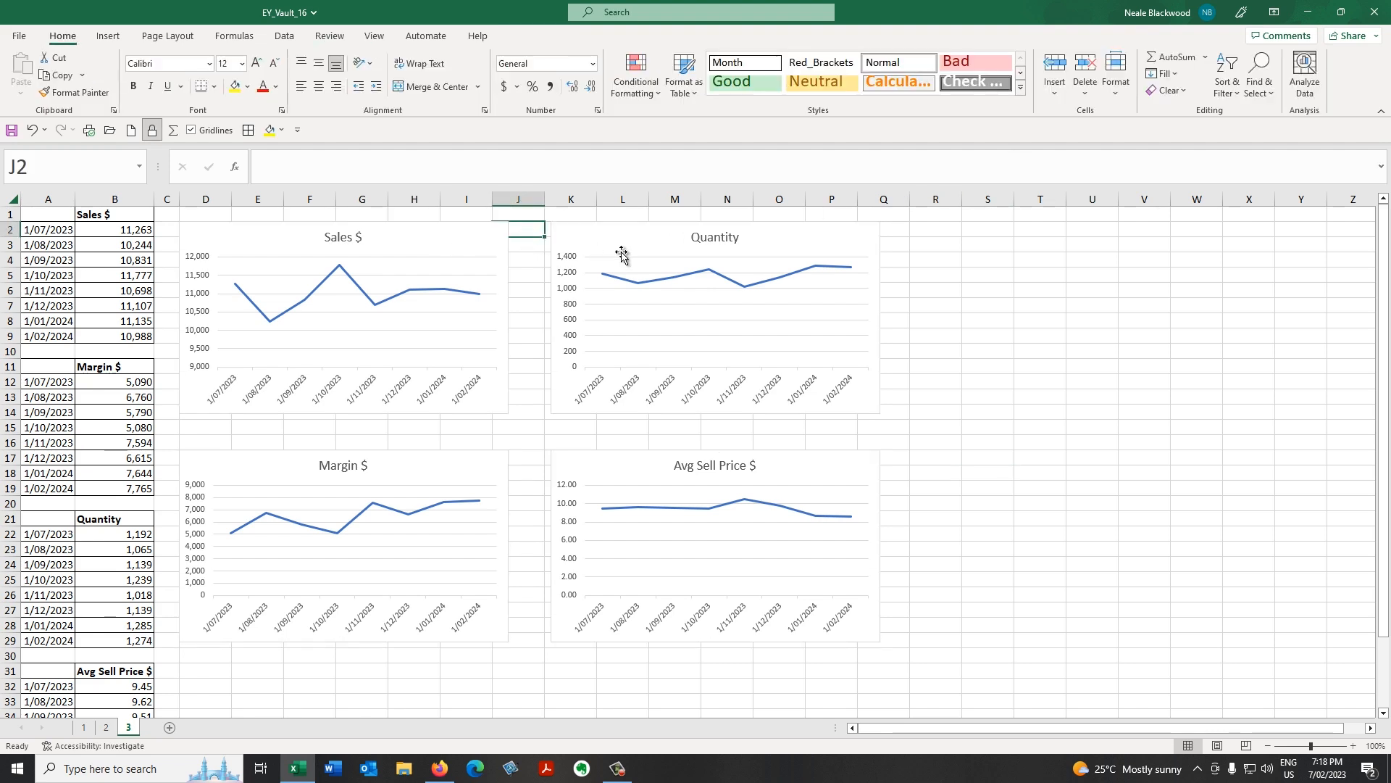
Step: Check the gaps between the resized charts around J3 and J15, and return to sheet 1
left_click(532, 243)
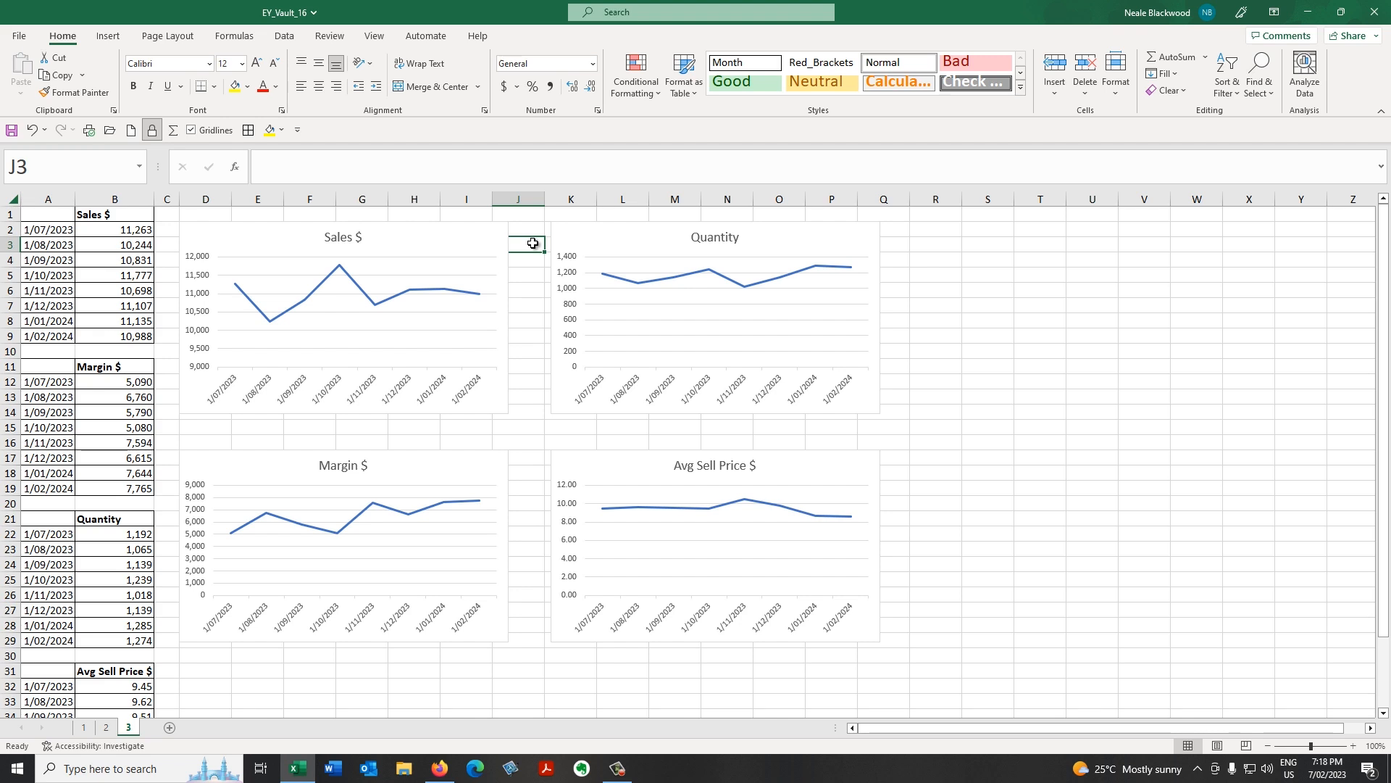
left_click(535, 427)
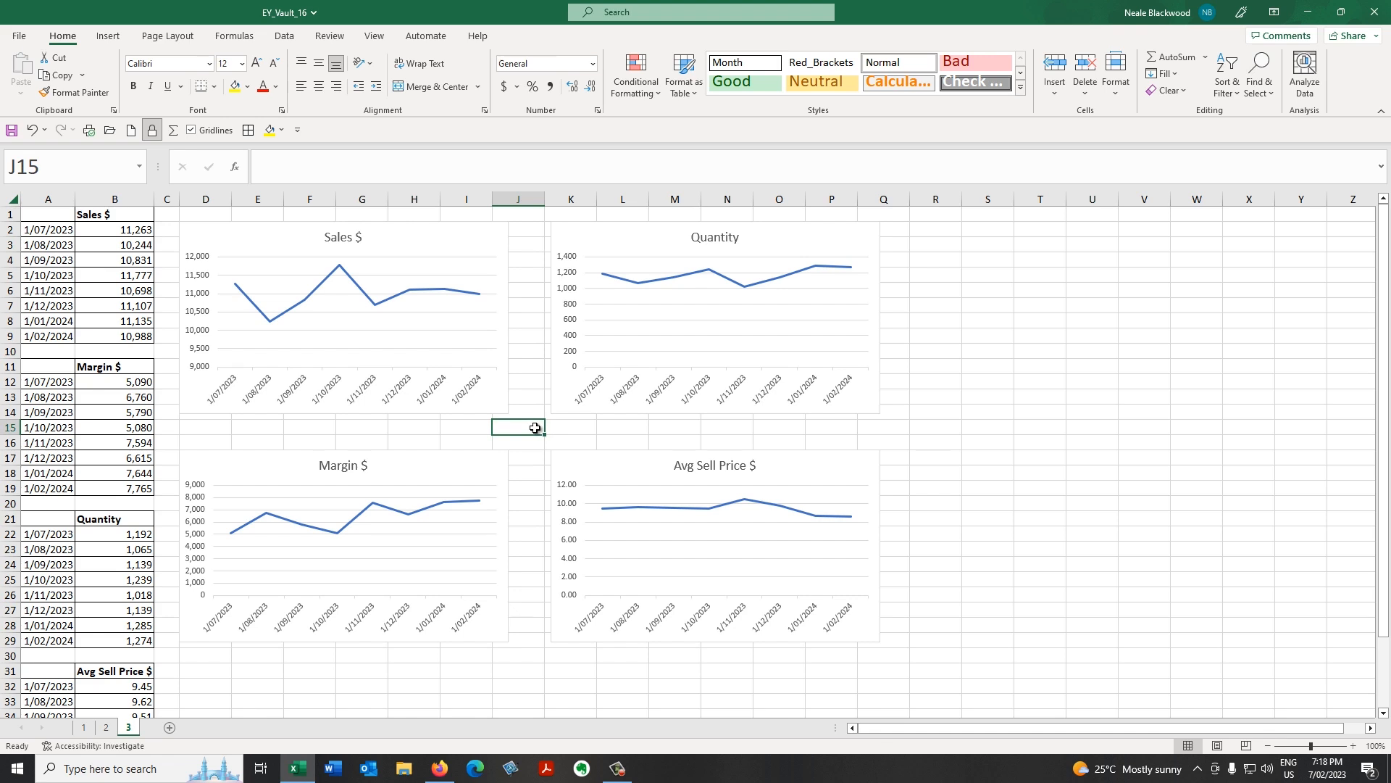
left_click(85, 729)
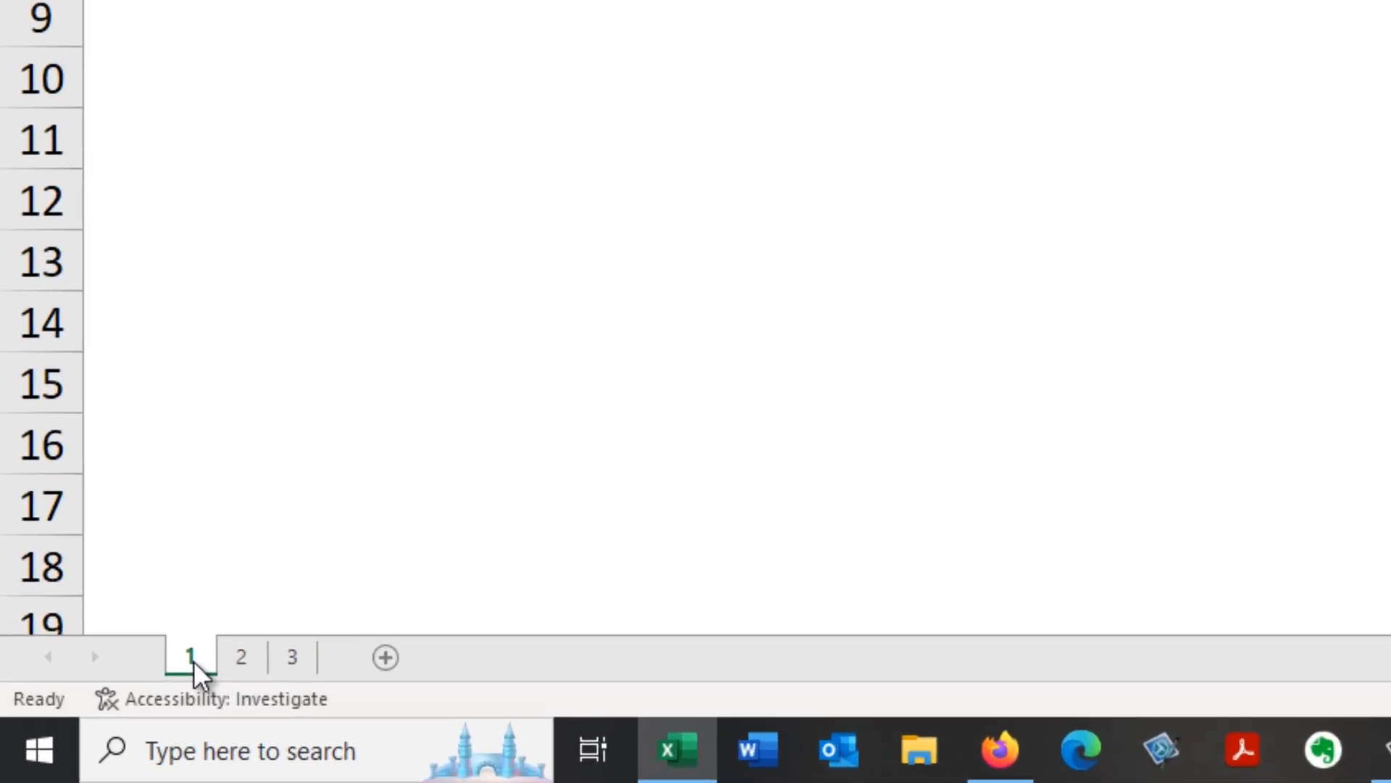
Step: Group all the sheets in the workbook and enter Test in cell S1
right_click(194, 659)
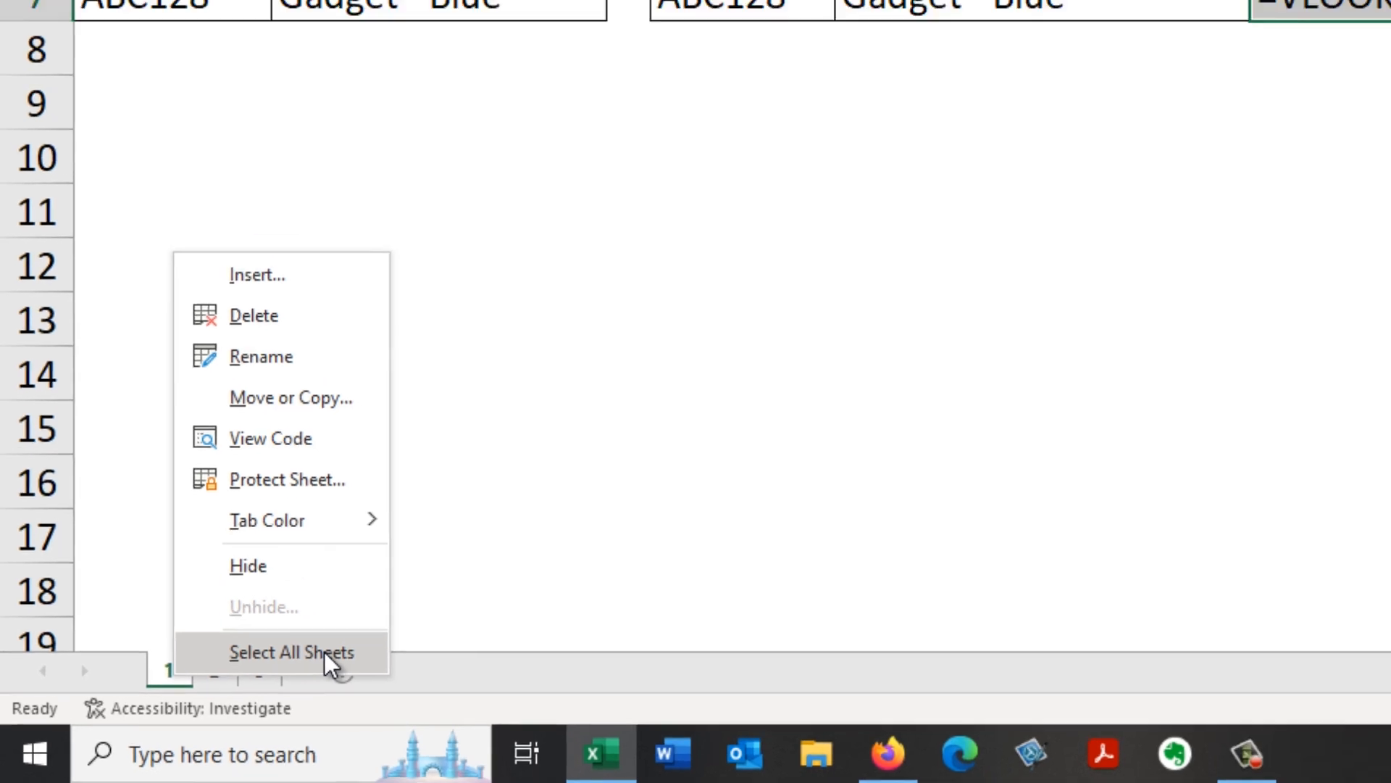
left_click(366, 637)
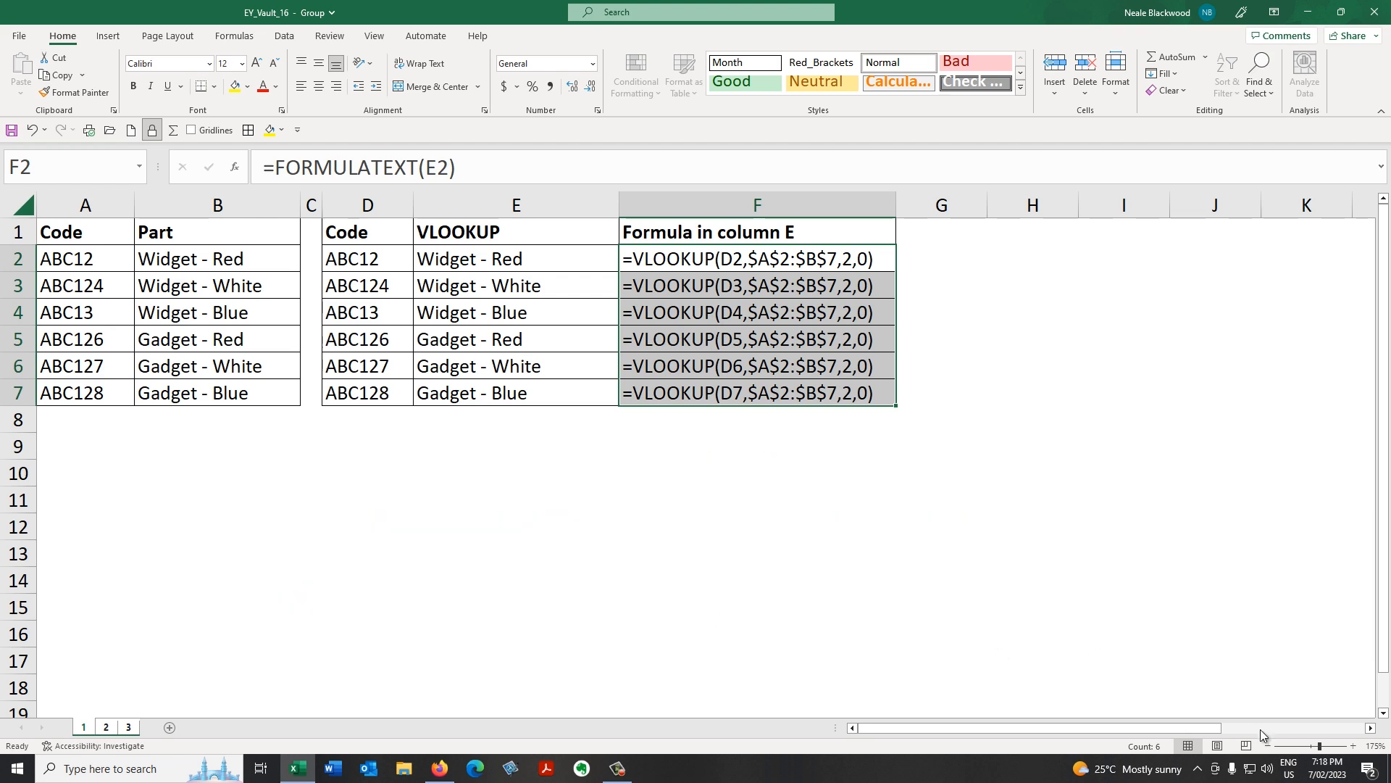
left_click(1370, 729)
left_click(1372, 729)
left_click(1372, 729)
left_click(1372, 729)
left_click(1371, 729)
left_click(1372, 729)
left_click(1372, 729)
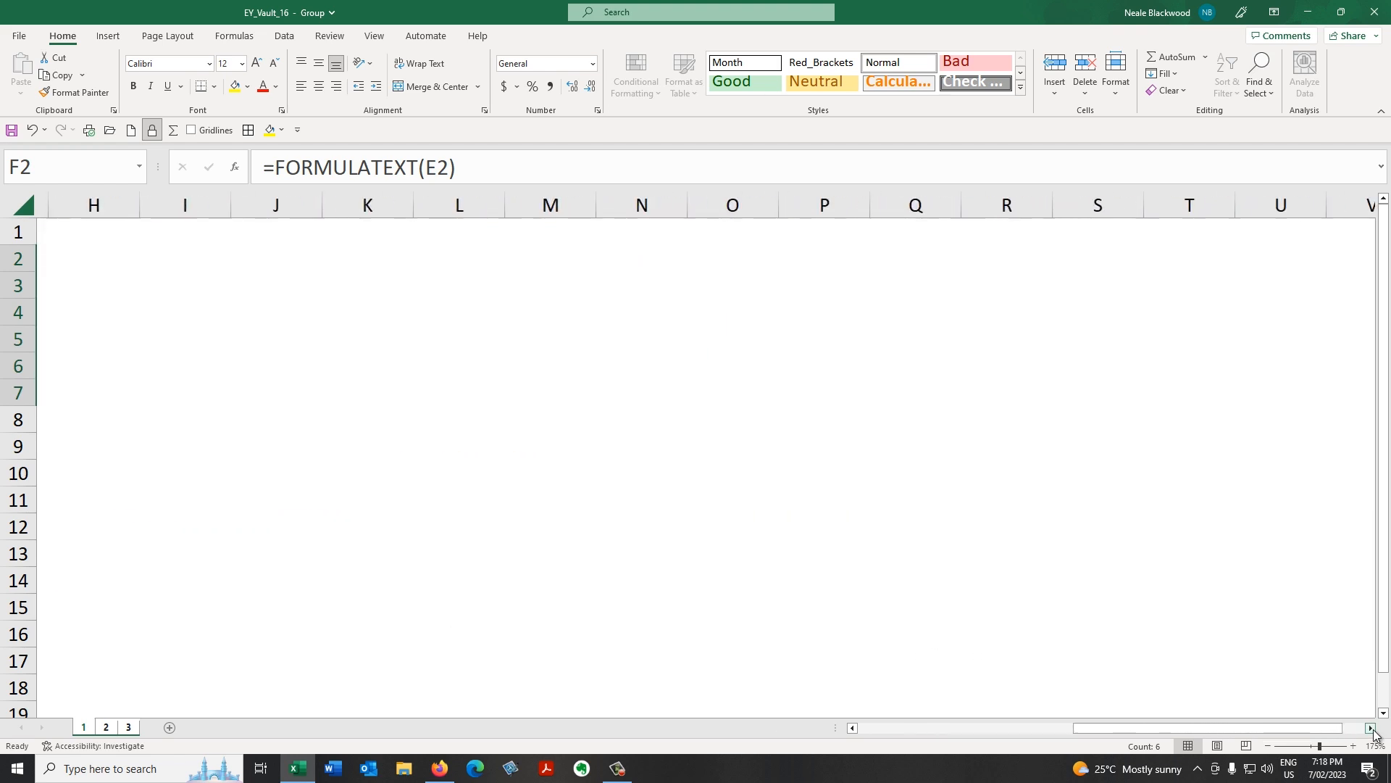
left_click(1372, 729)
left_click(1371, 729)
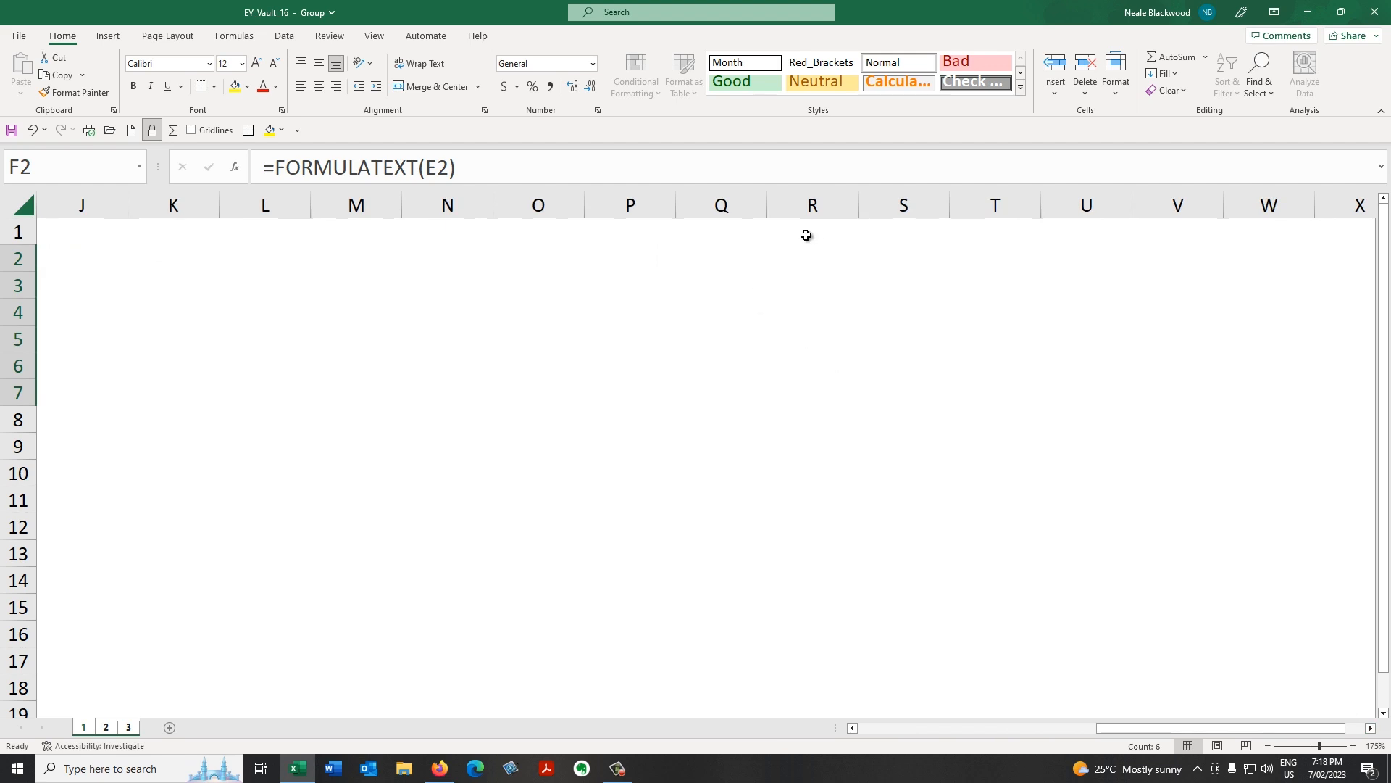
left_click(897, 231)
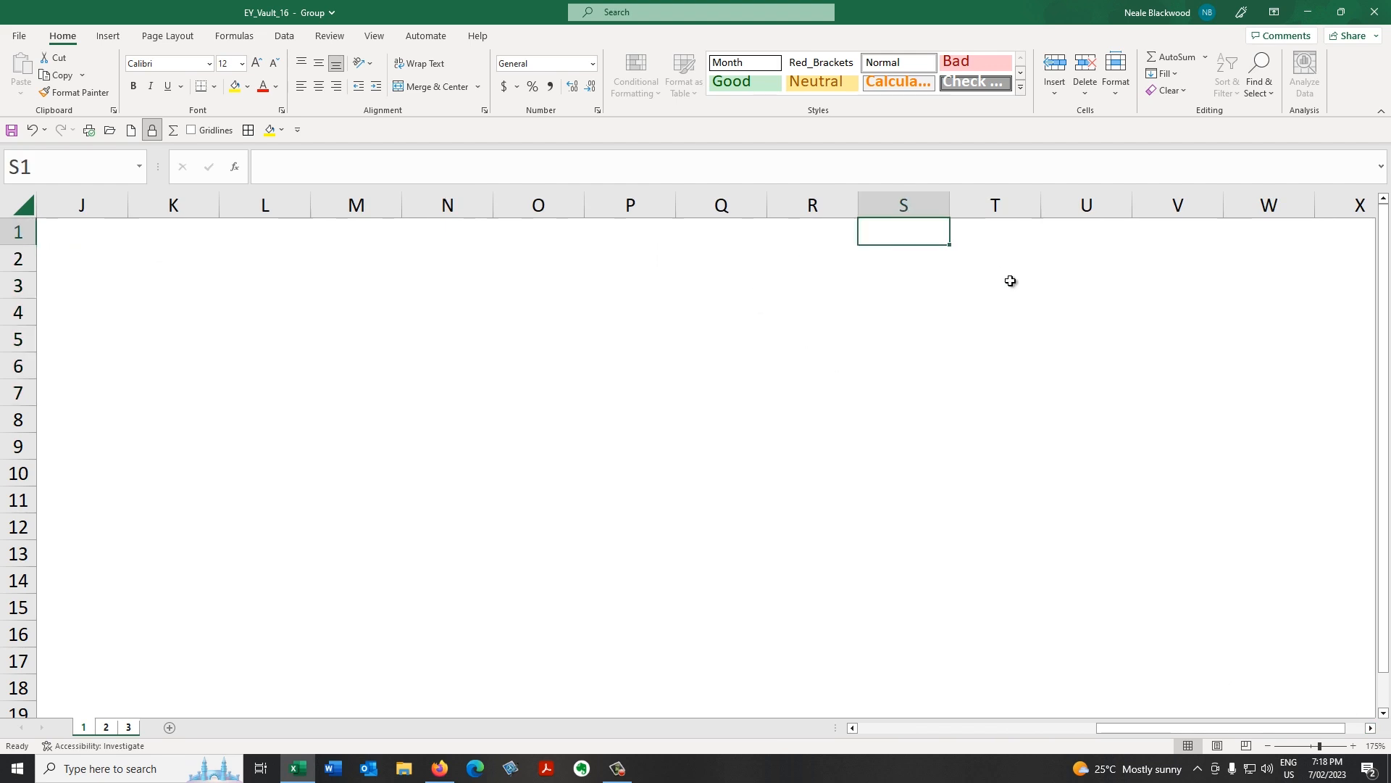
type("Test")
key("Return")
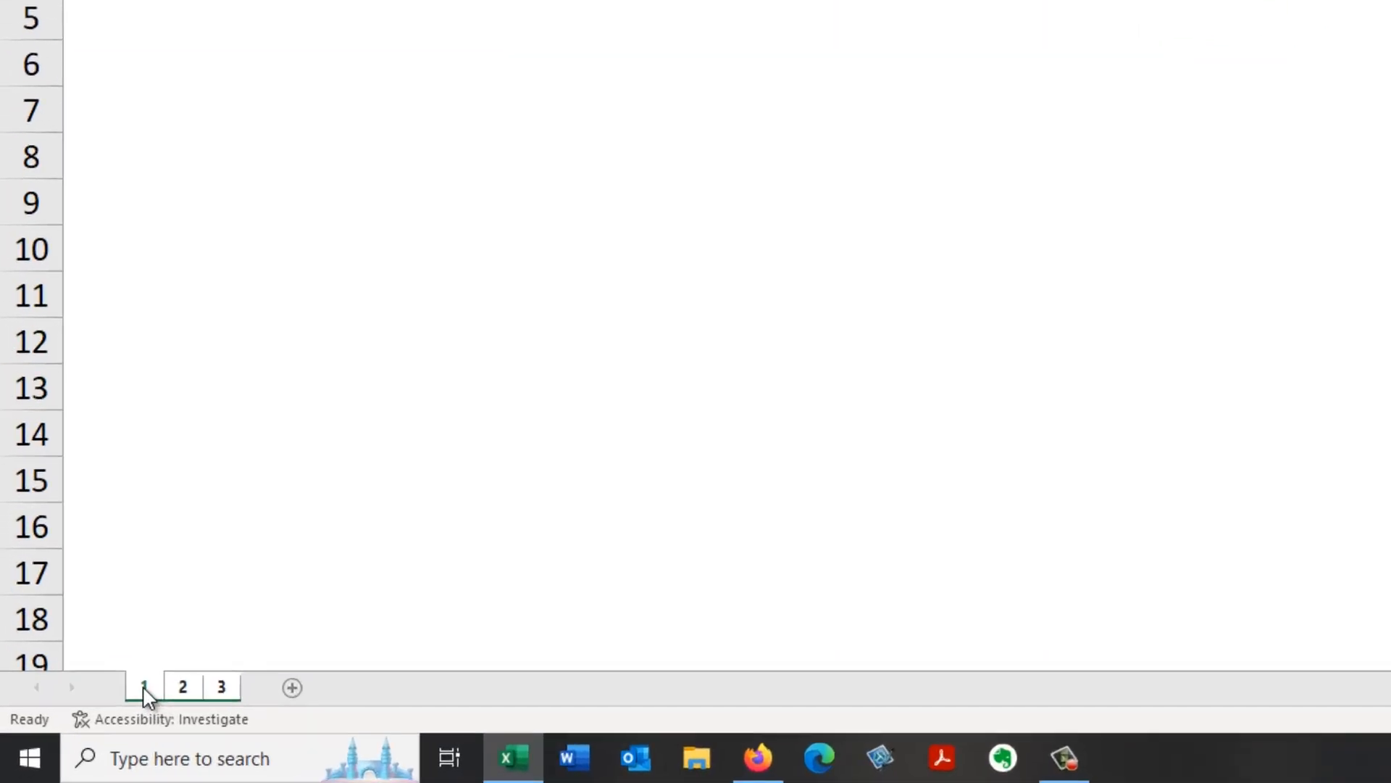
Step: Ungroup the sheets and check the entry in cell S1 on sheets 2 and 3
right_click(176, 667)
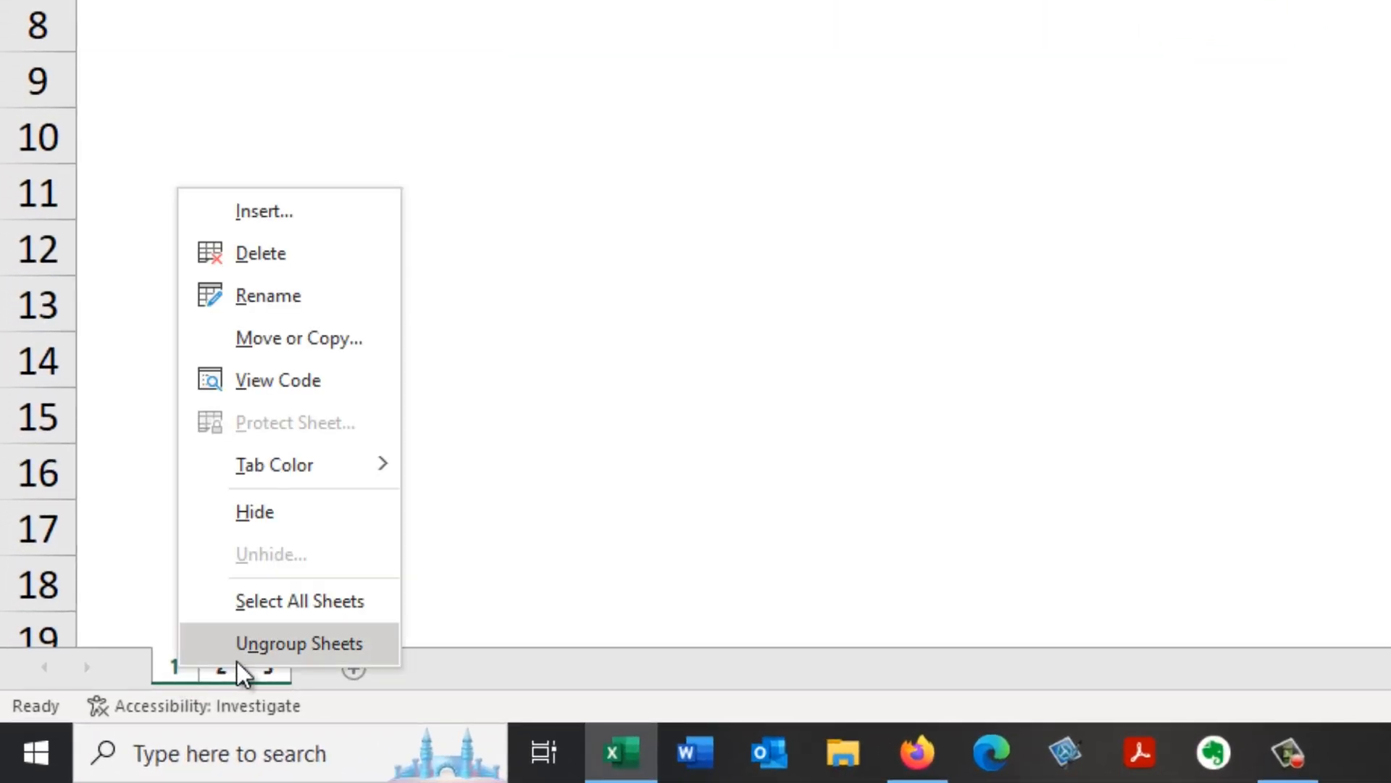
left_click(349, 646)
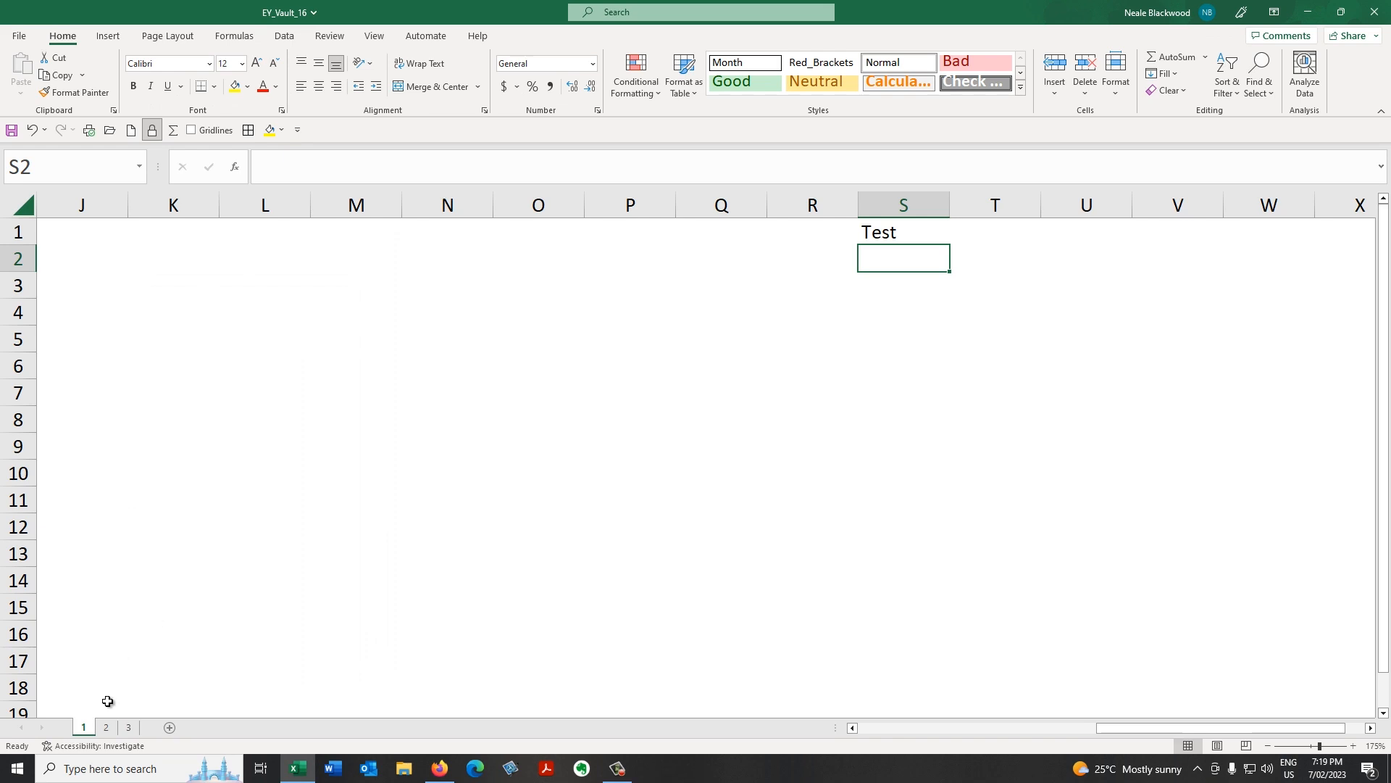
left_click(107, 727)
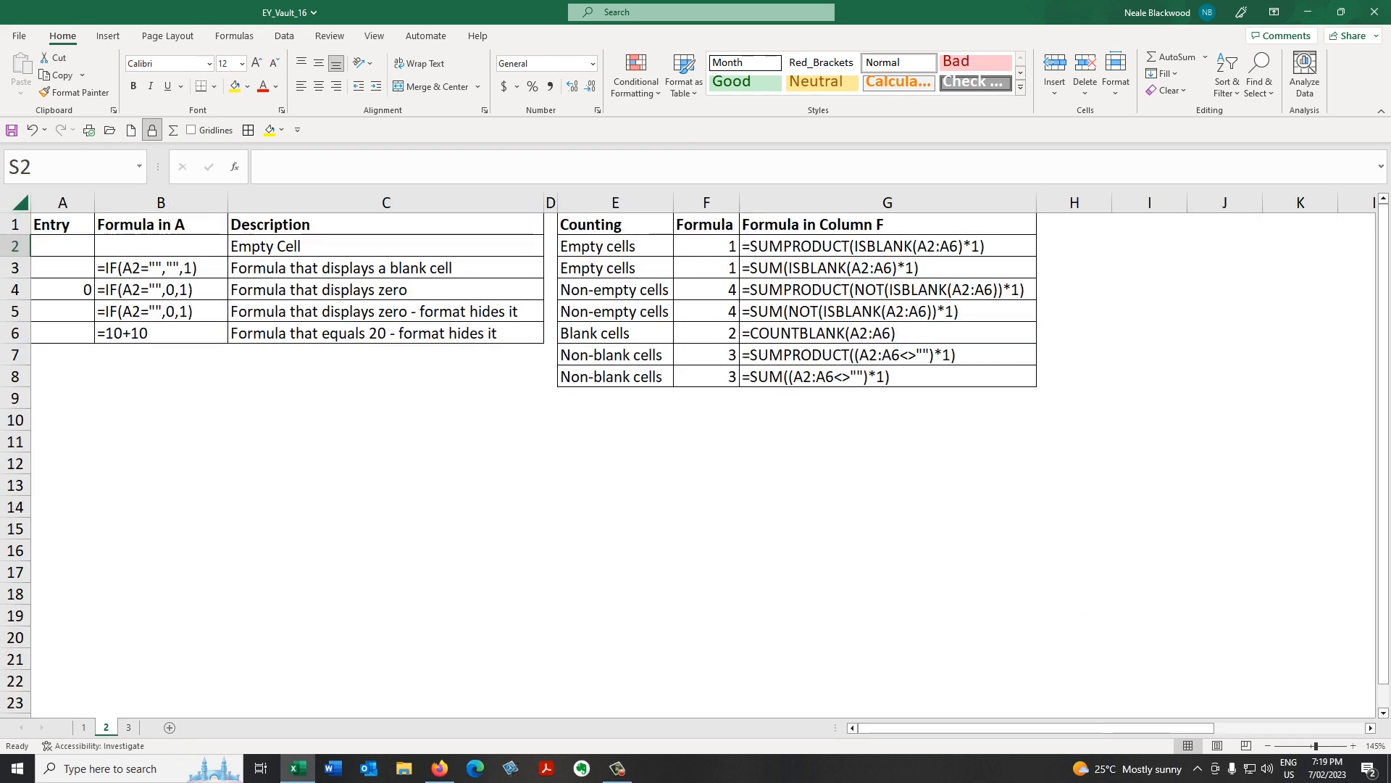
left_click(1371, 728)
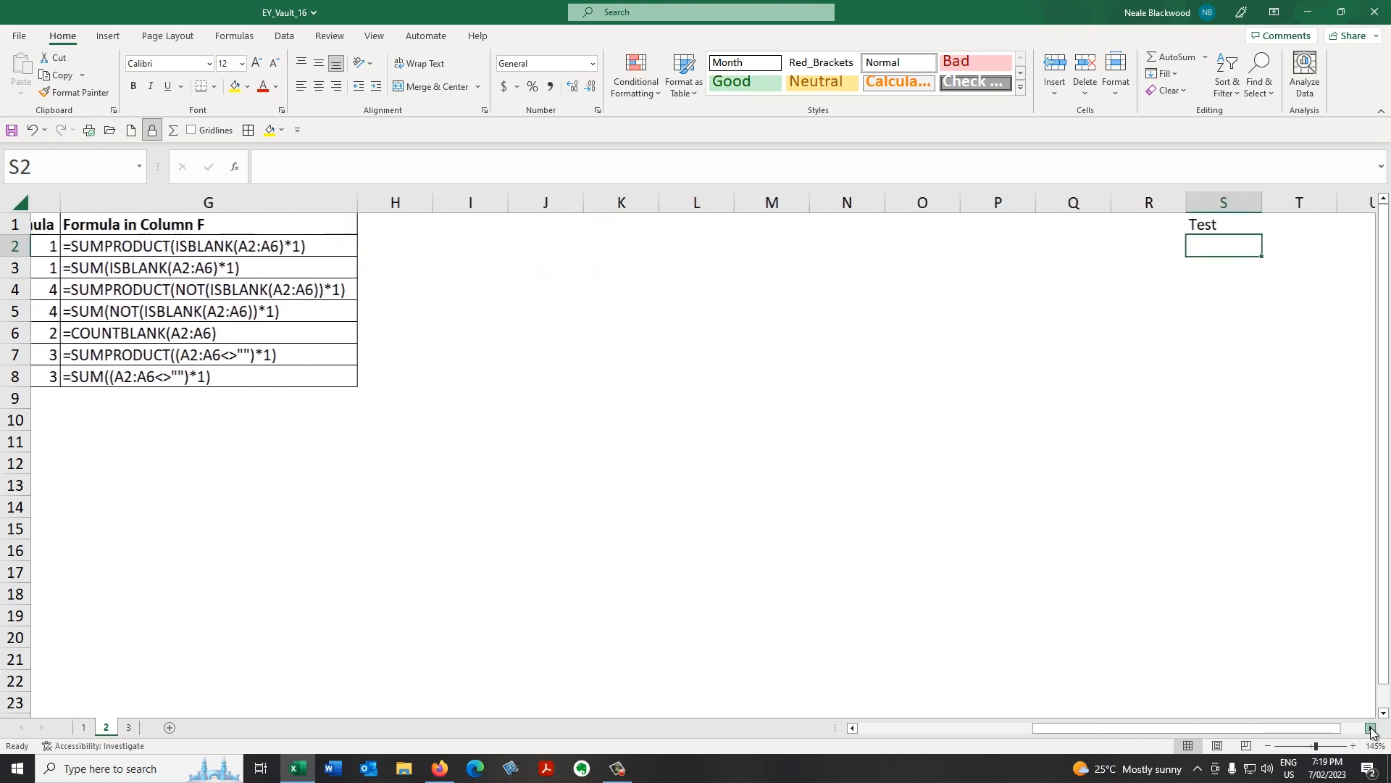
left_click(1191, 228)
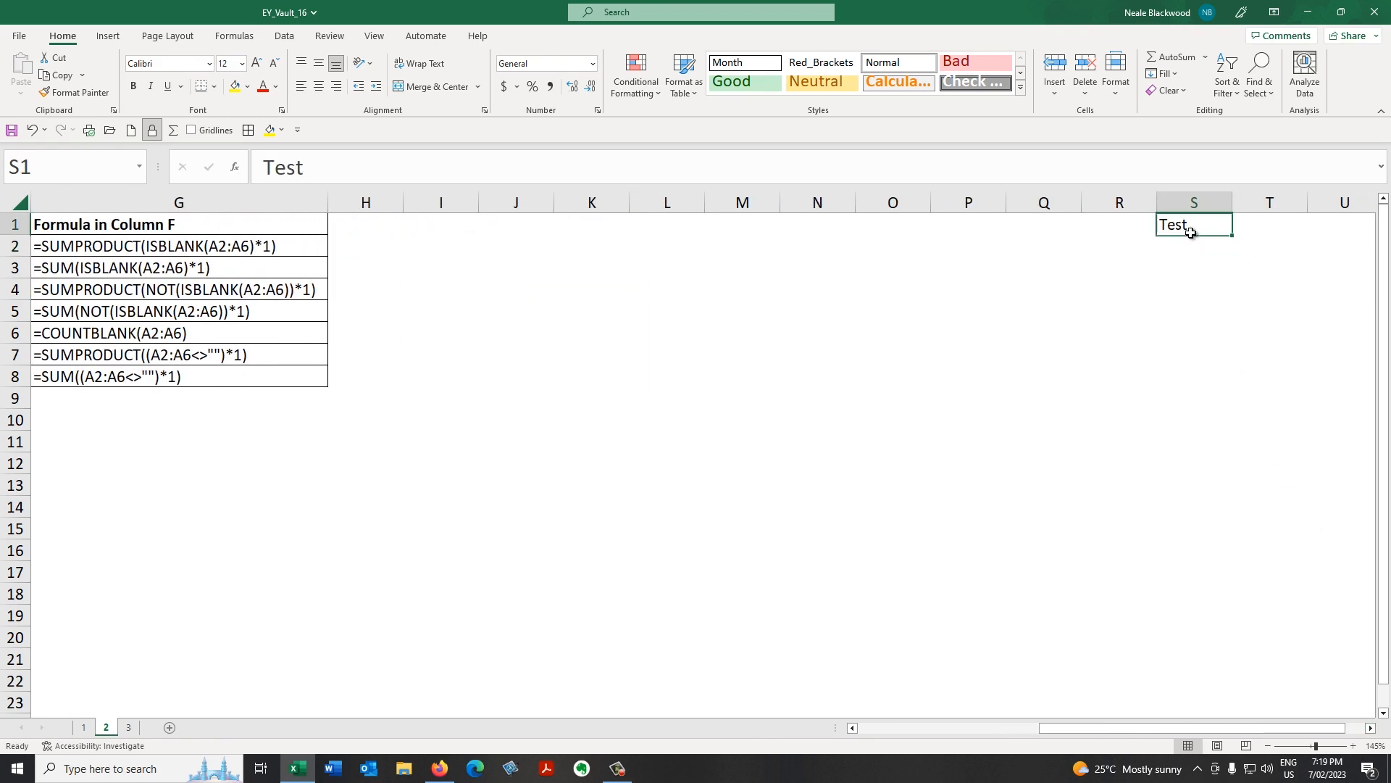
left_click(128, 727)
left_click(984, 215)
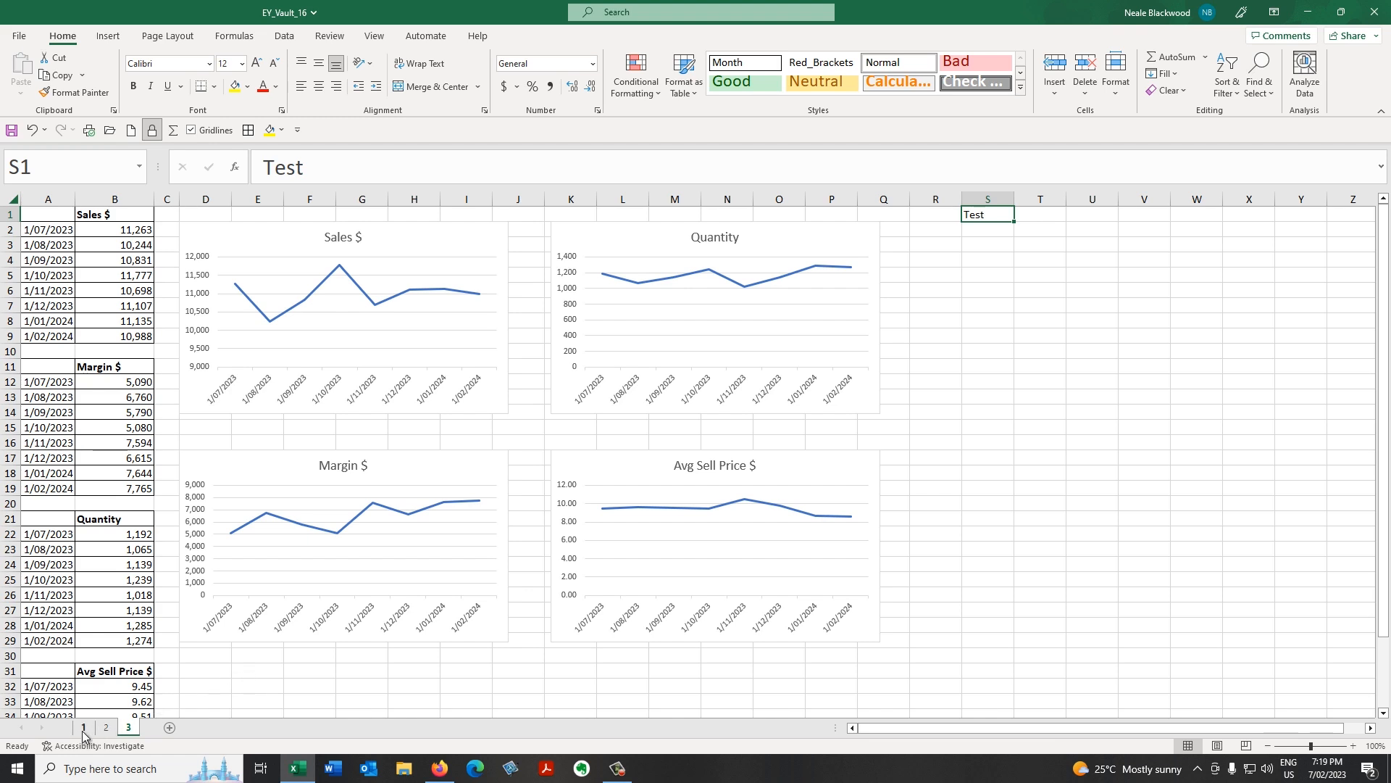
Step: Add three new blank worksheets after sheet 3
left_click(169, 726)
left_click(217, 727)
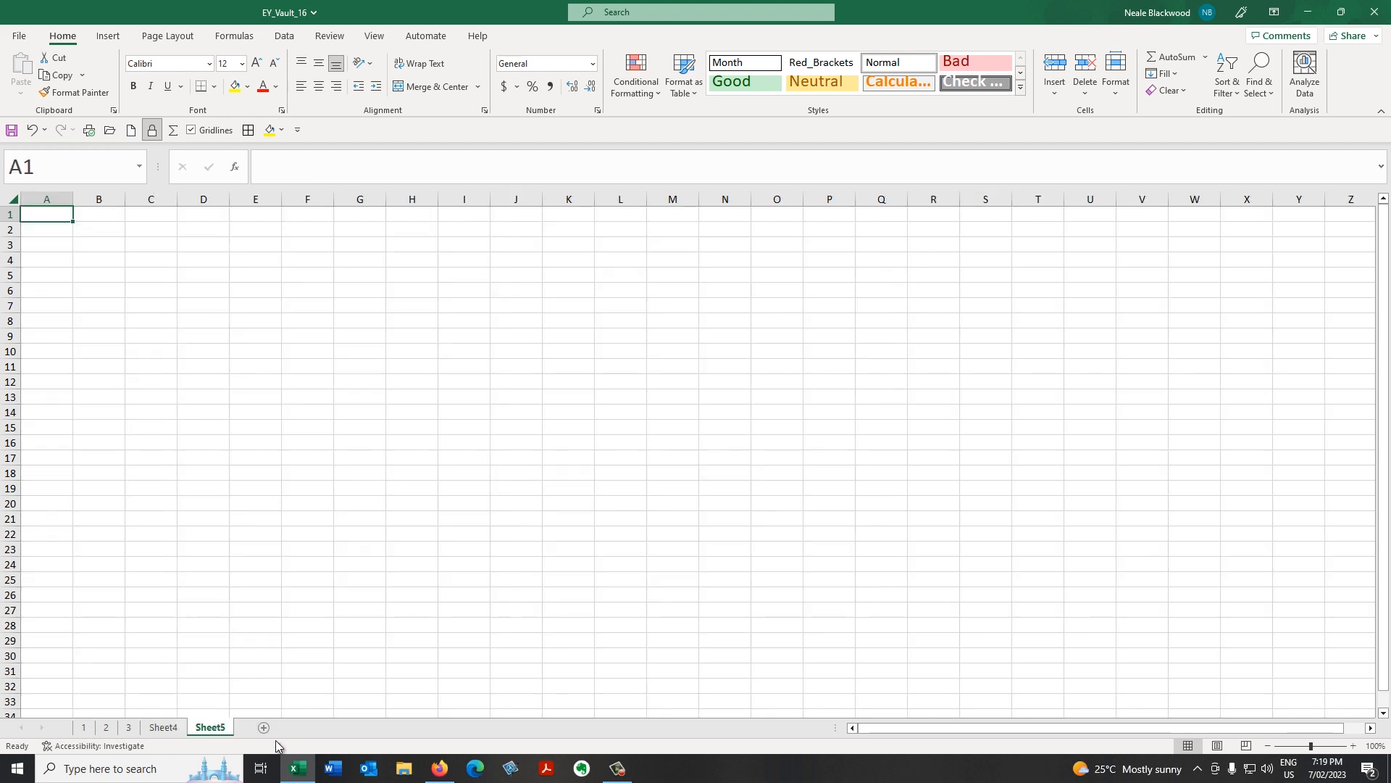
left_click(264, 728)
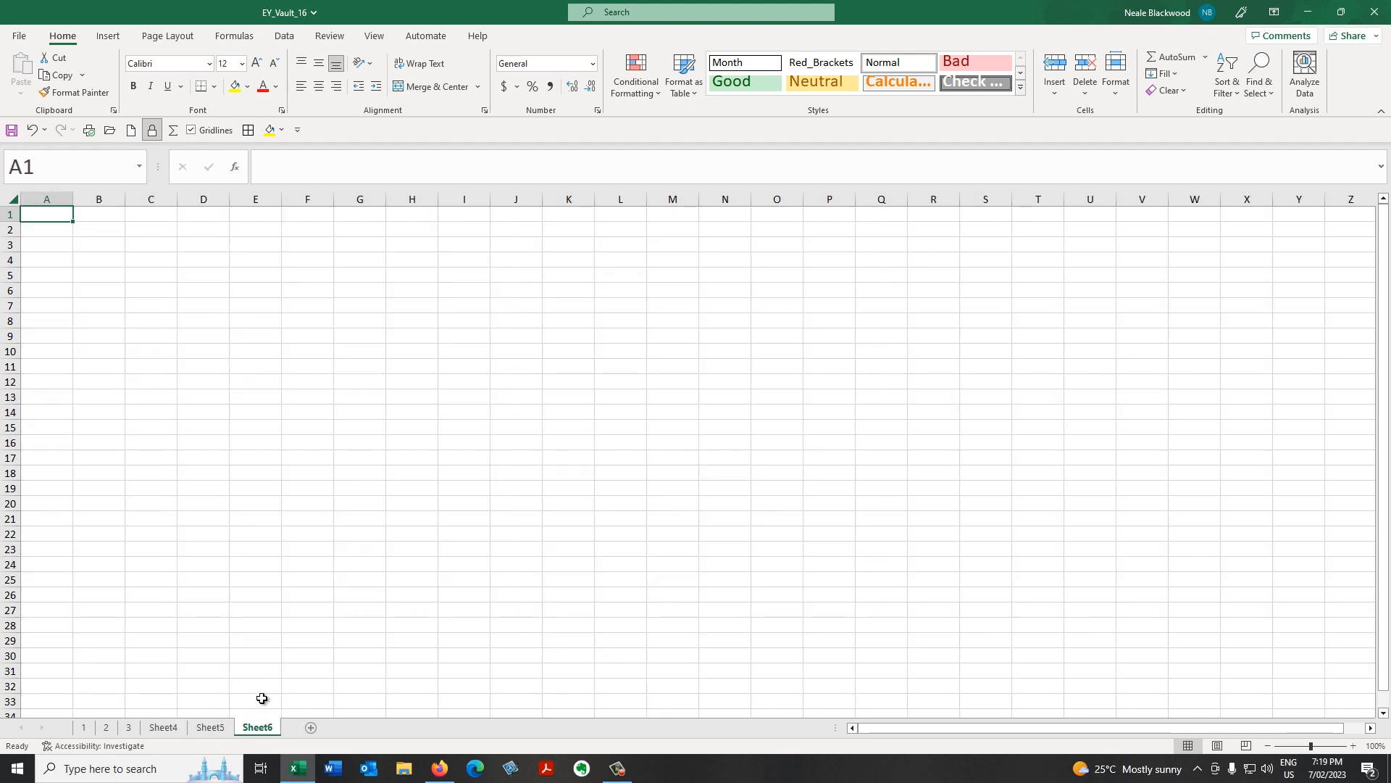
Step: Group only the non-adjacent sheets 1, 3 and Sheet5, and release the group by switching to Sheet6
left_click(83, 729)
key("ctrl")
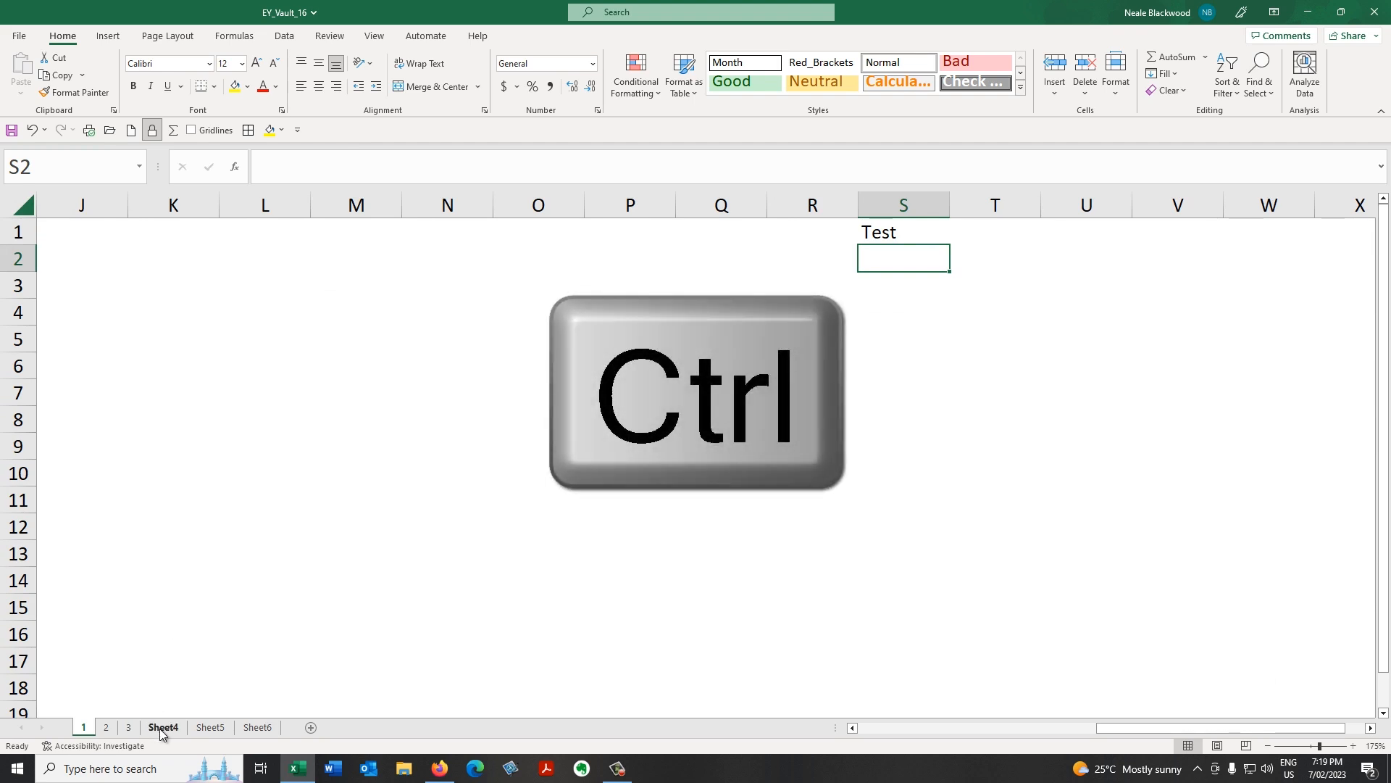
left_click(128, 726, "ctrl")
left_click(210, 726, "ctrl")
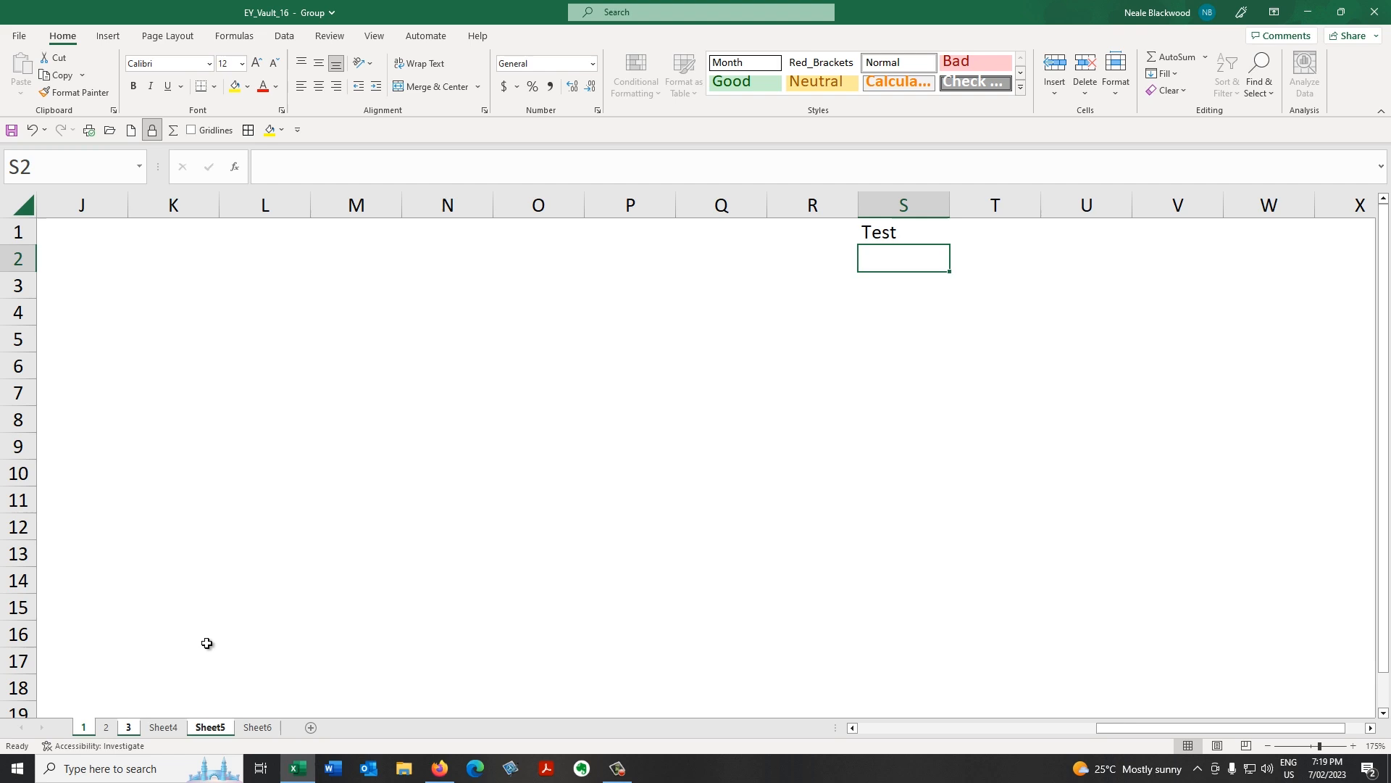
left_click(263, 734)
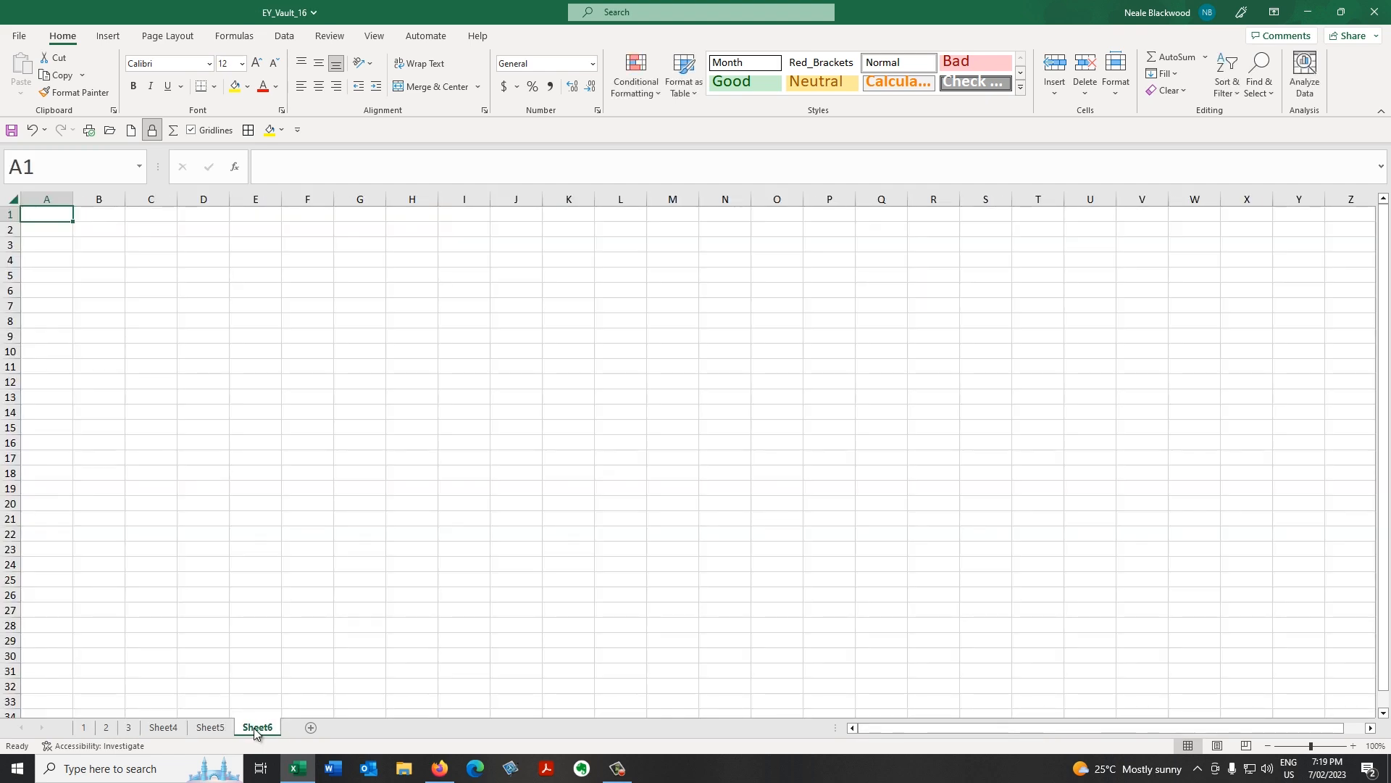
Step: Group all the sheets with Sheet6 active, and ungroup them again
right_click(257, 728)
left_click(312, 719)
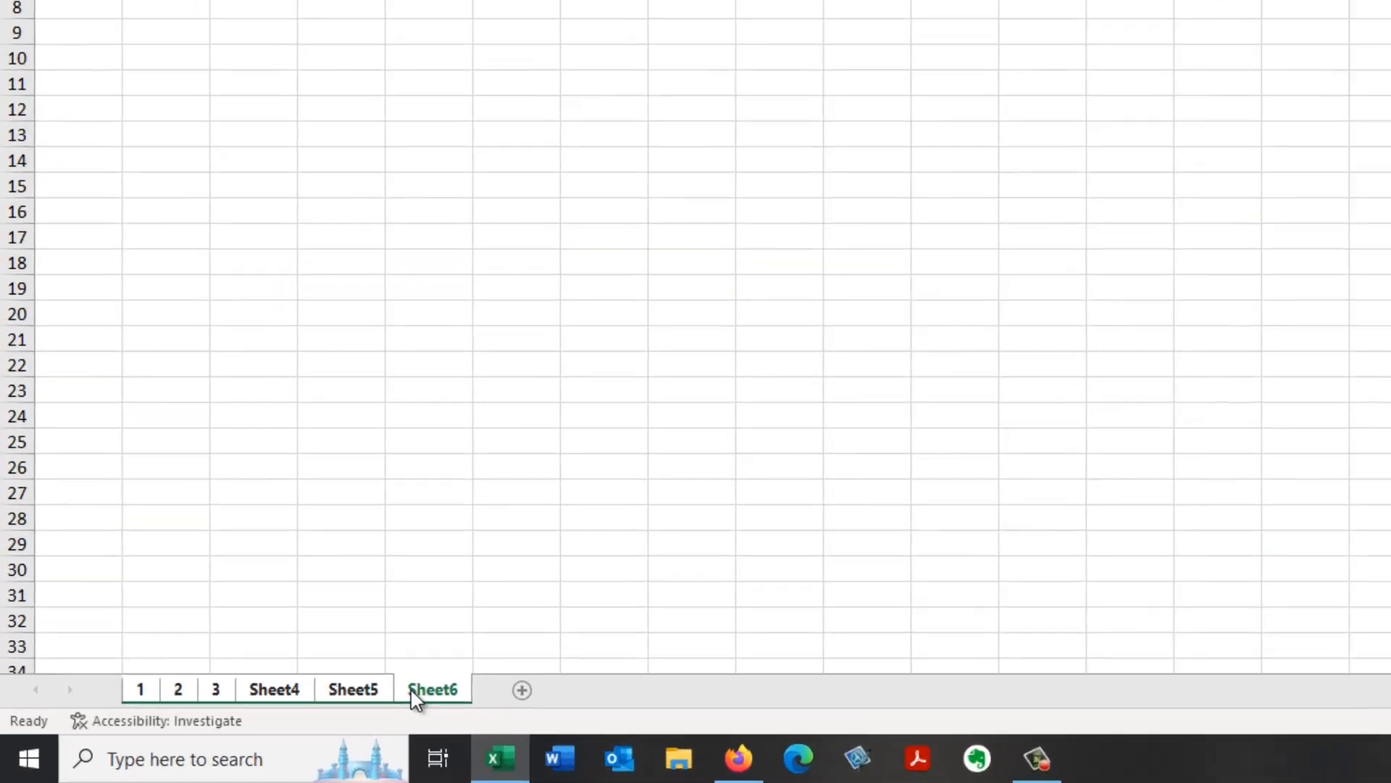
right_click(558, 655)
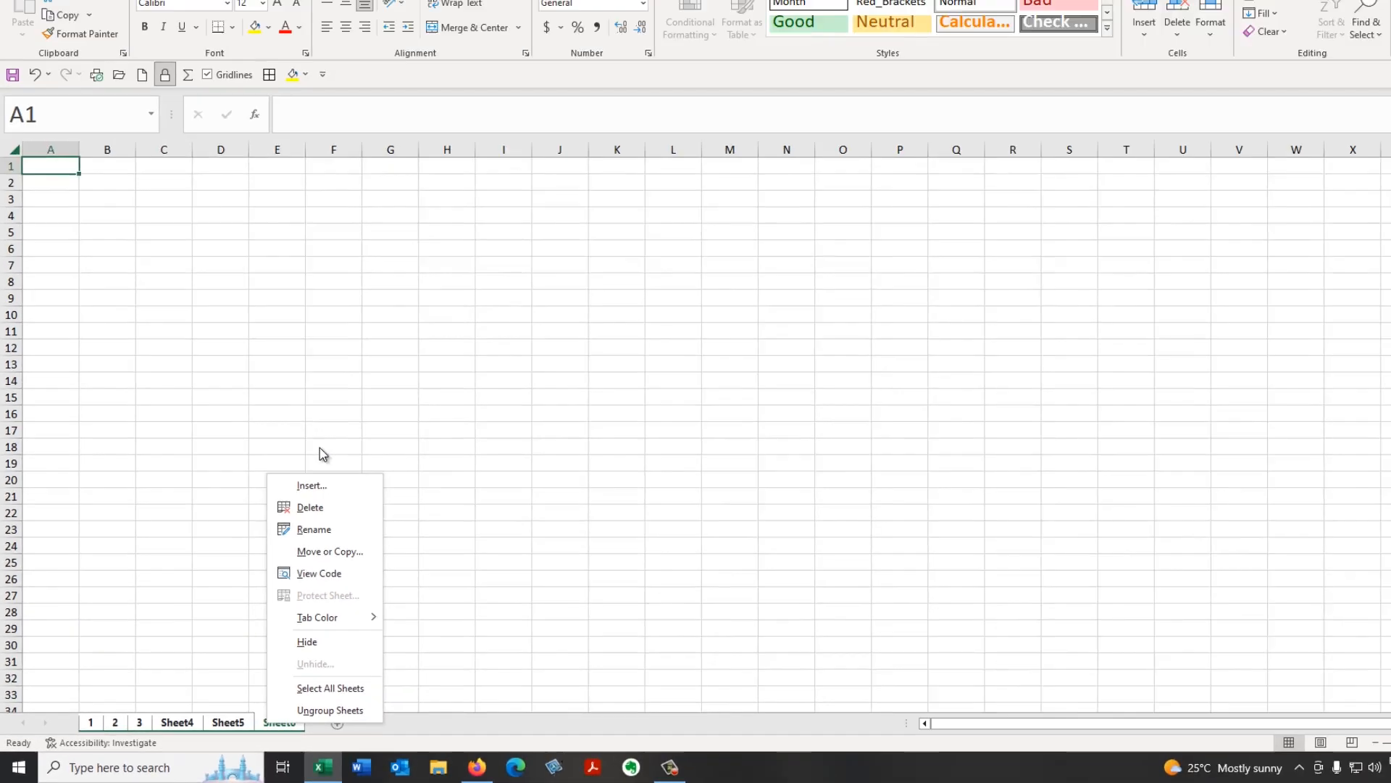
left_click(626, 16)
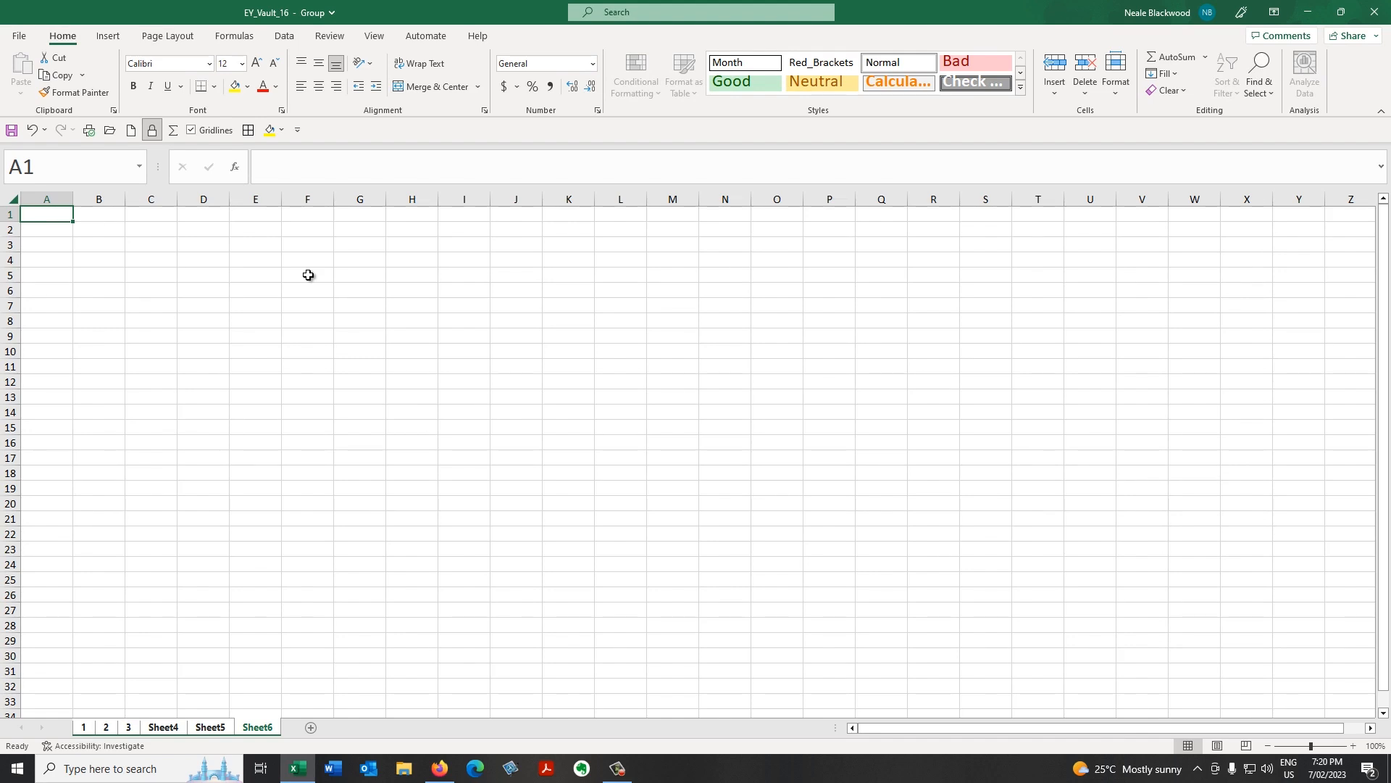
right_click(267, 727)
left_click(340, 714)
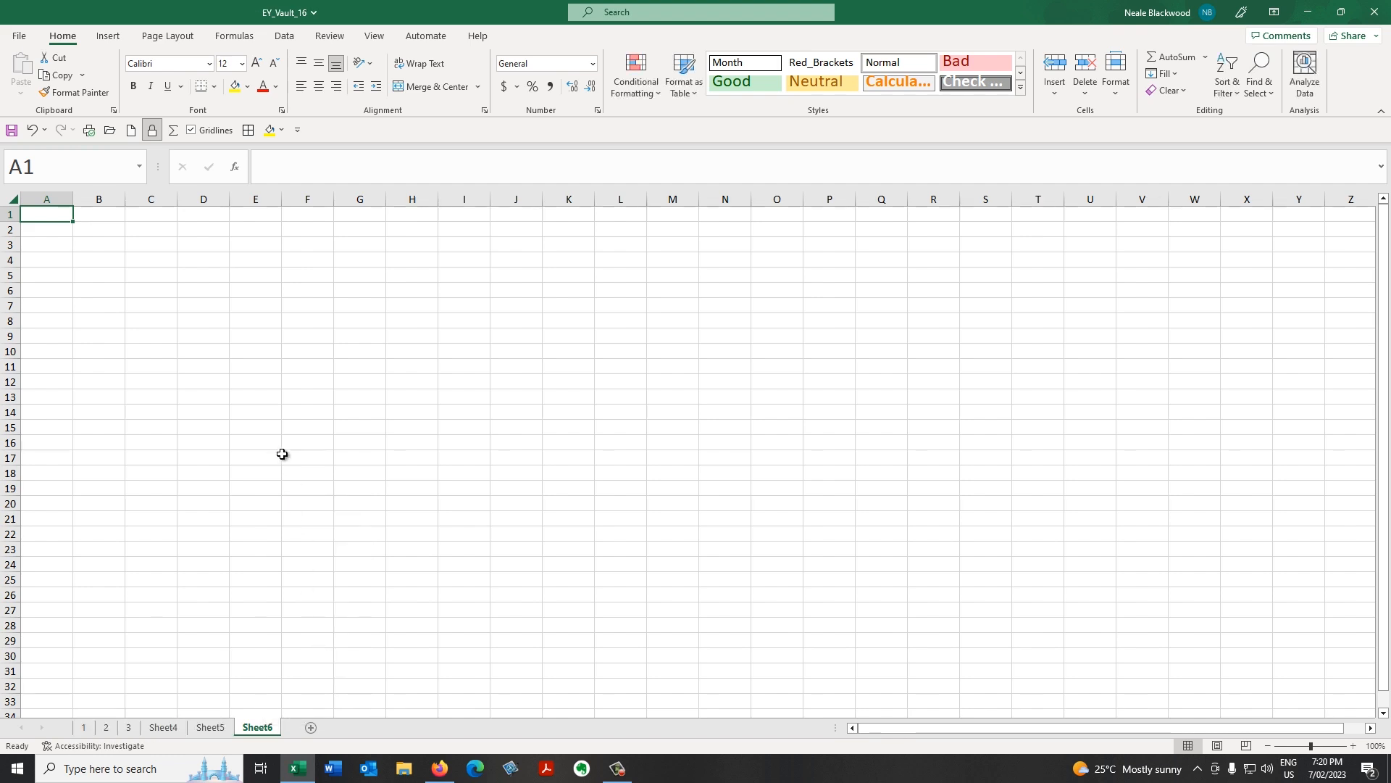
left_click(284, 455)
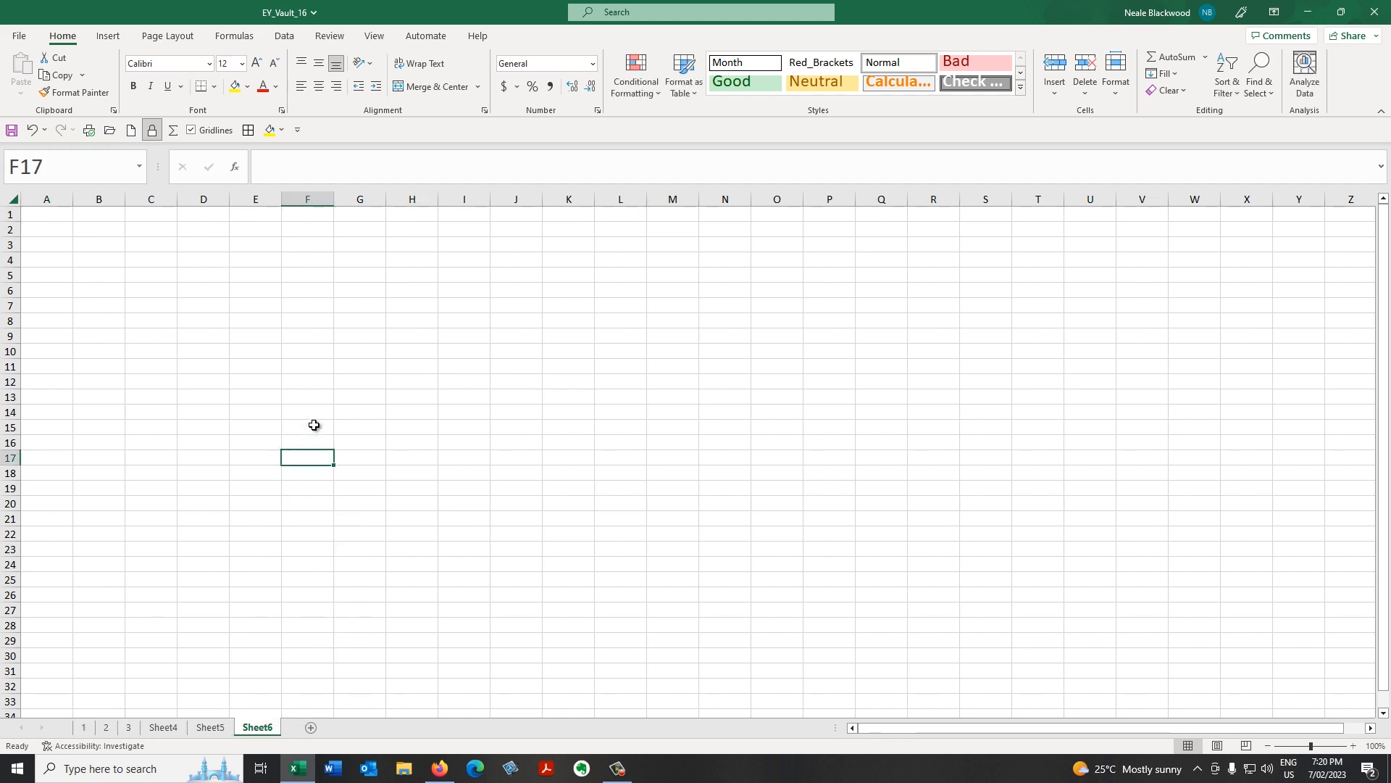